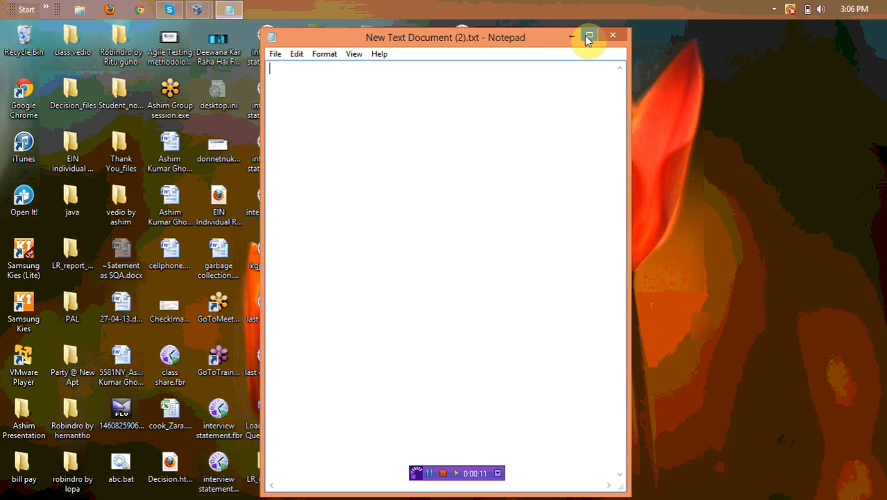
# Maximize Notepad and type the heading 'parameterization' on the first line
pyautogui.click(590, 34)
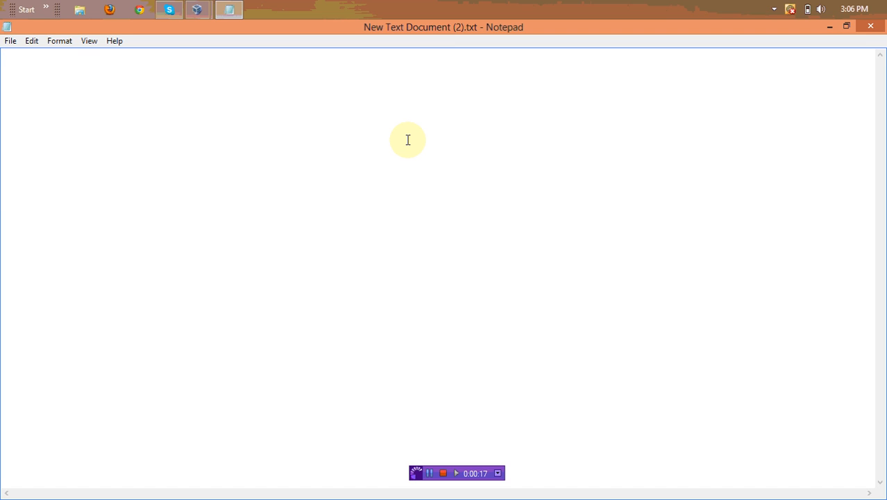
pyautogui.write('pa')
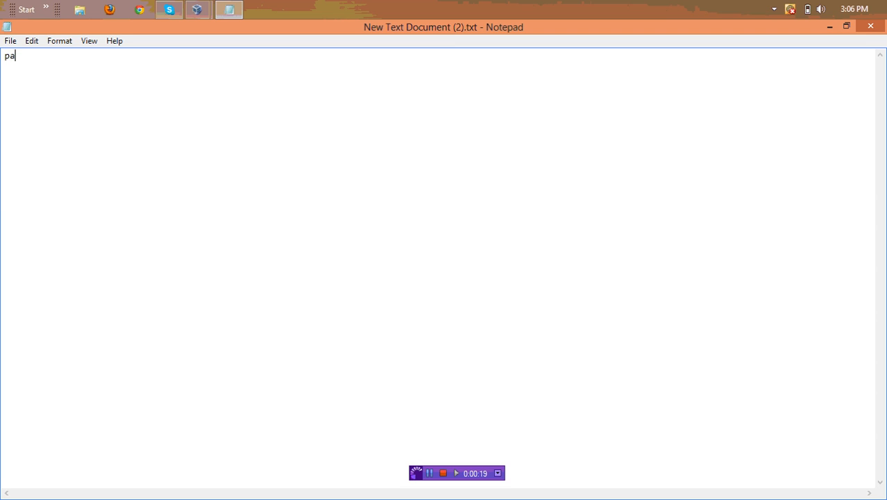
pyautogui.write('rameterization')
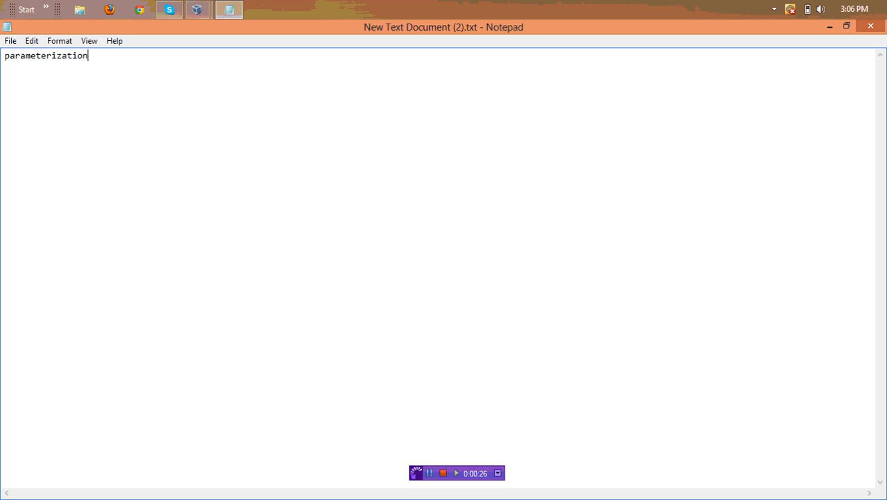
pyautogui.press('Return')
# Extend the first line to 'parameterization in context of jmeter' and leave a blank line
pyautogui.click(211, 71)
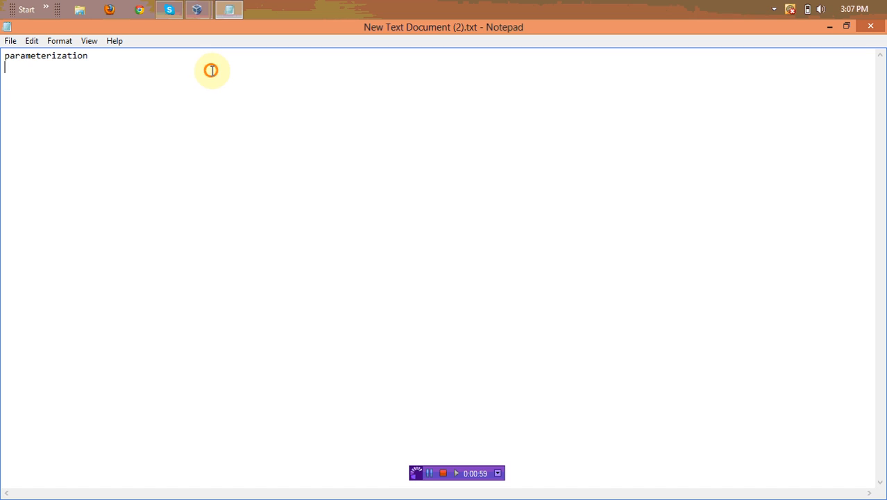
pyautogui.click(179, 60)
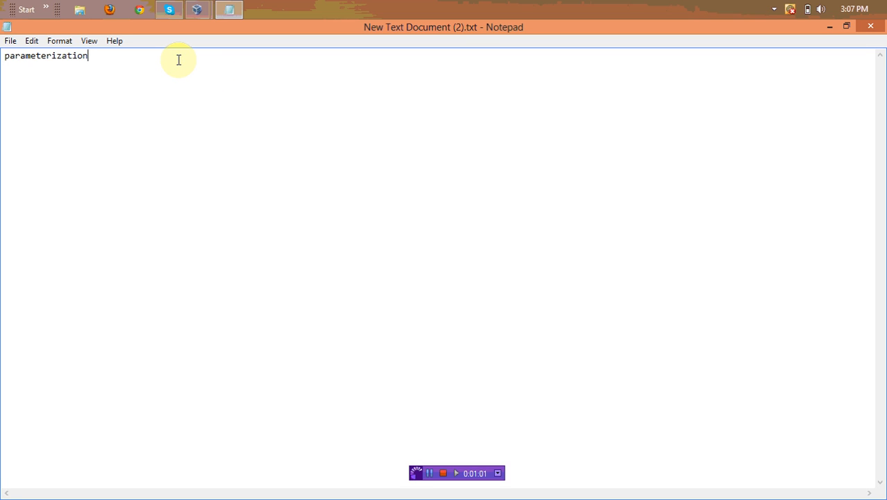
pyautogui.write('in context of')
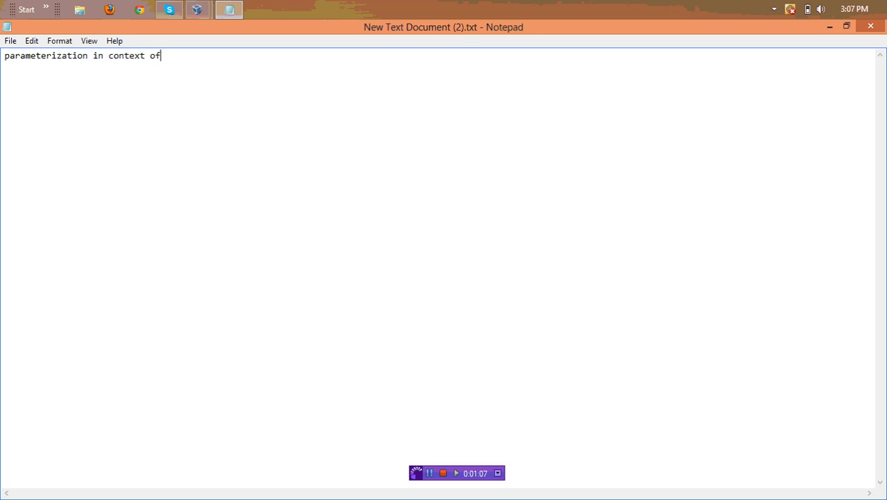
pyautogui.write(' jmeter/')
pyautogui.press('BackSpace')
pyautogui.press('Return')
# Add the definition 'replace a value of a variable with set of values is called Parameterization', then start an 'example' line
pyautogui.write('replce')
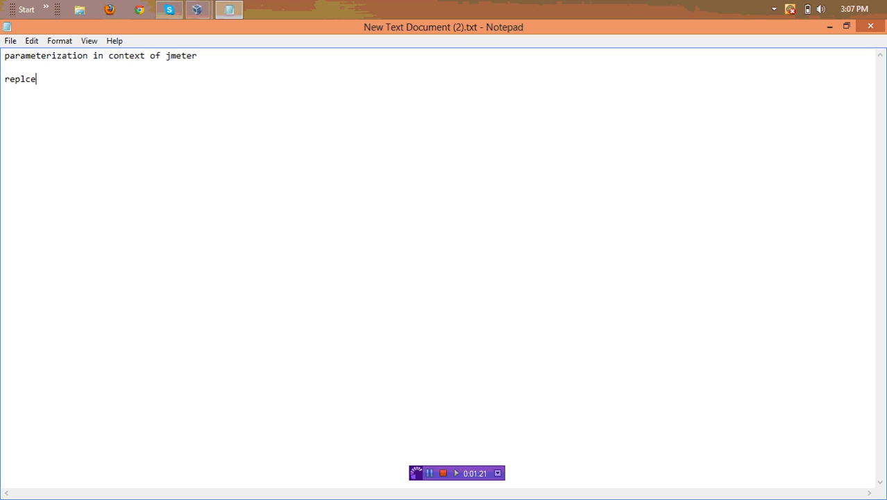
pyautogui.press('BackSpace')
pyautogui.press('BackSpace')
pyautogui.press('BackSpace')
pyautogui.press('BackSpace')
pyautogui.write('lace a value of a v')
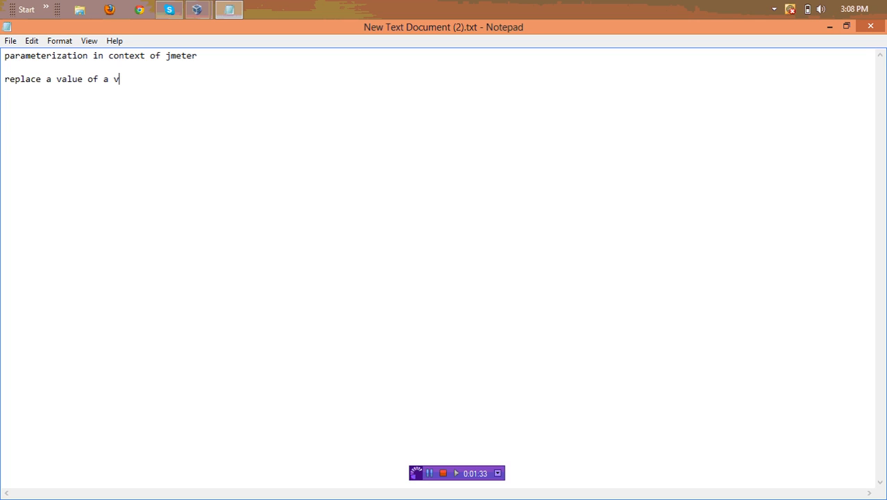
pyautogui.write('ariable with ')
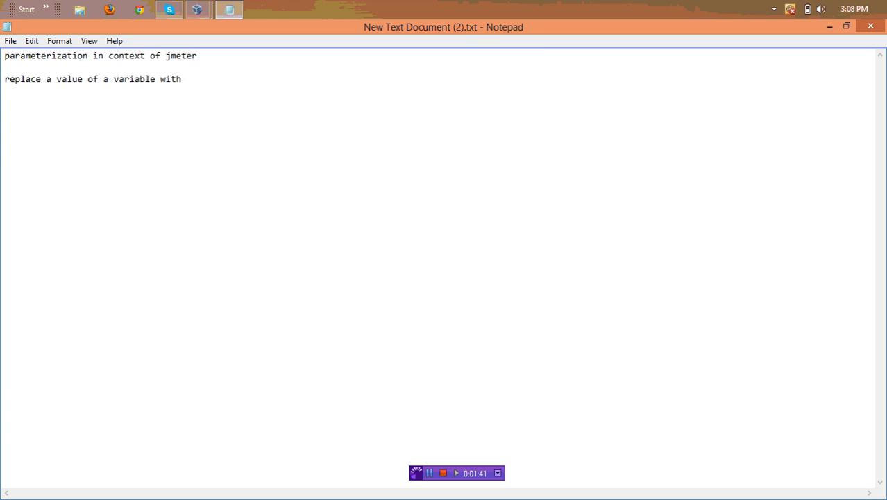
pyautogui.write('set of values is cale')
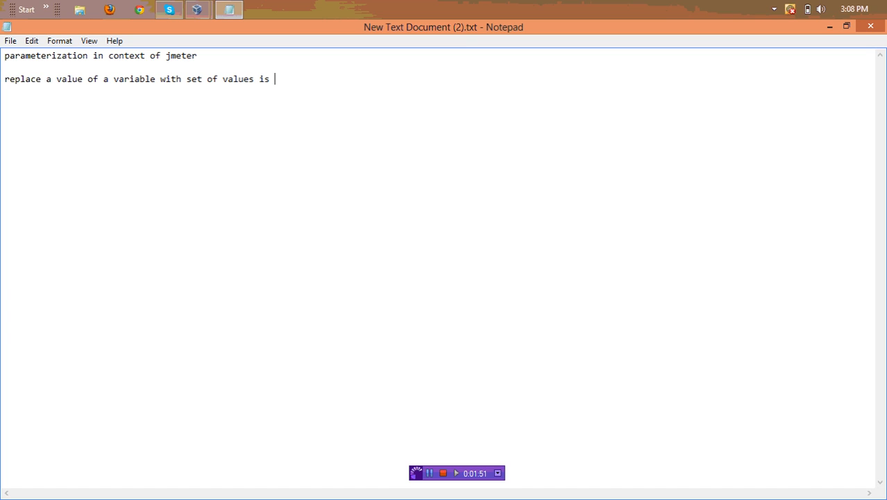
pyautogui.write('d')
pyautogui.press('BackSpace')
pyautogui.press('BackSpace')
pyautogui.write('led p')
pyautogui.press('BackSpace')
pyautogui.write('Paramete')
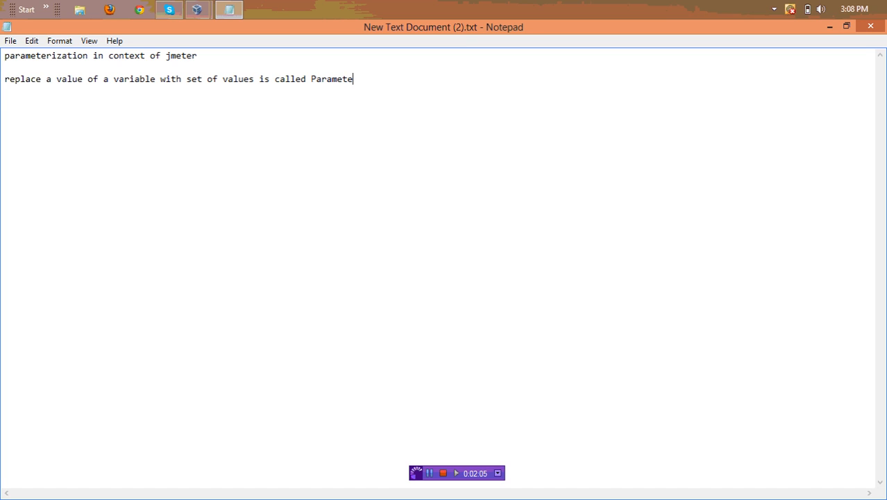
pyautogui.write('rization')
pyautogui.press('Return')
pyautogui.press('Return')
pyautogui.write('example')
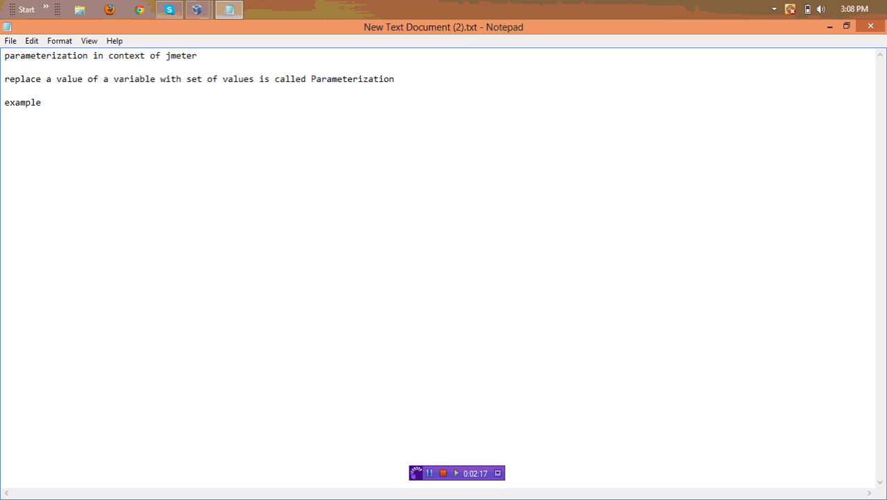
# Turn the example line into the label 'example:' and clear a trial a=1; line below it
pyautogui.press('Return')
pyautogui.press('BackSpace')
pyautogui.write(':')
pyautogui.press('Return')
pyautogui.write('A')
pyautogui.press('BackSpace')
pyautogui.write('a=1;')
pyautogui.press('Return')
pyautogui.press('BackSpace')
pyautogui.press('BackSpace')
pyautogui.press('BackSpace')
pyautogui.press('BackSpace')
# List the sample variables name=<sample name> and Id=1 under 'example:'
pyautogui.write('name')
pyautogui.write('+')
pyautogui.press('BackSpace')
pyautogui.write('=')
pyautogui.write('Jhon')
pyautogui.press('Return')
pyautogui.write('Id=1')
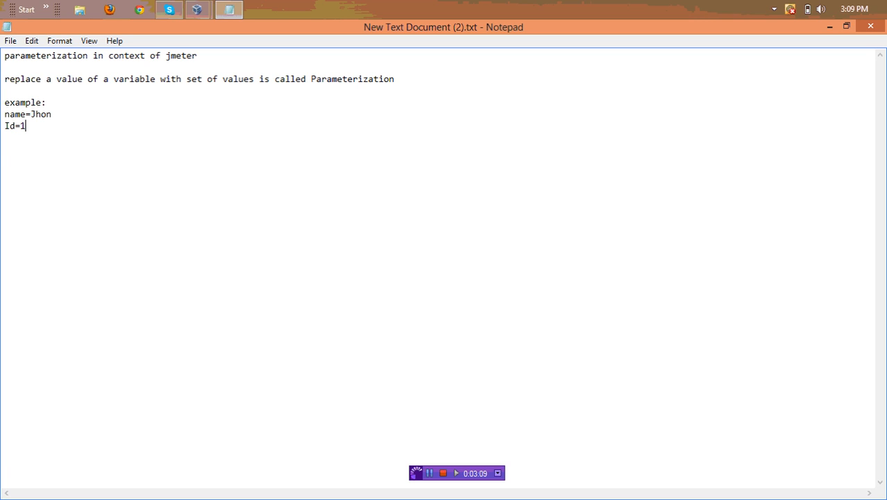
pyautogui.press('Return')
pyautogui.press('Return')
# Add a 'student file' heading and a 'student_name Student_ID' column header
pyautogui.write('file')
pyautogui.write('student')
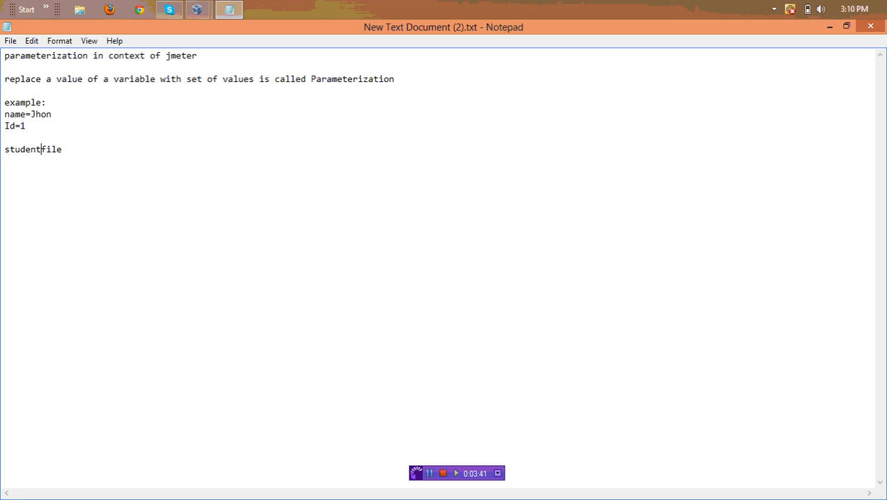
pyautogui.press('Right')
pyautogui.press('Right')
pyautogui.press('Right')
pyautogui.press('Right')
pyautogui.write('student_name  ')
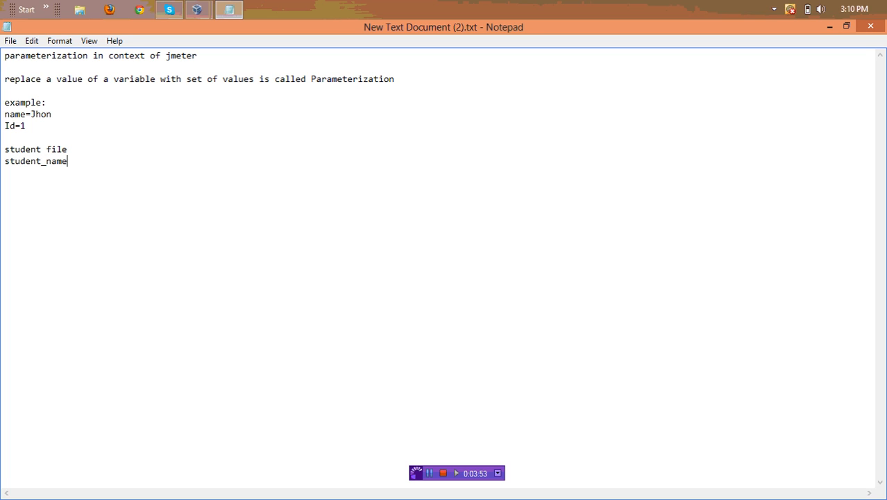
pyautogui.write('Student_ID')
pyautogui.press('Return')
# Fill in five student rows with sample names and IDs 10, 25, 30, 35 and 40
pyautogui.write('ashim')
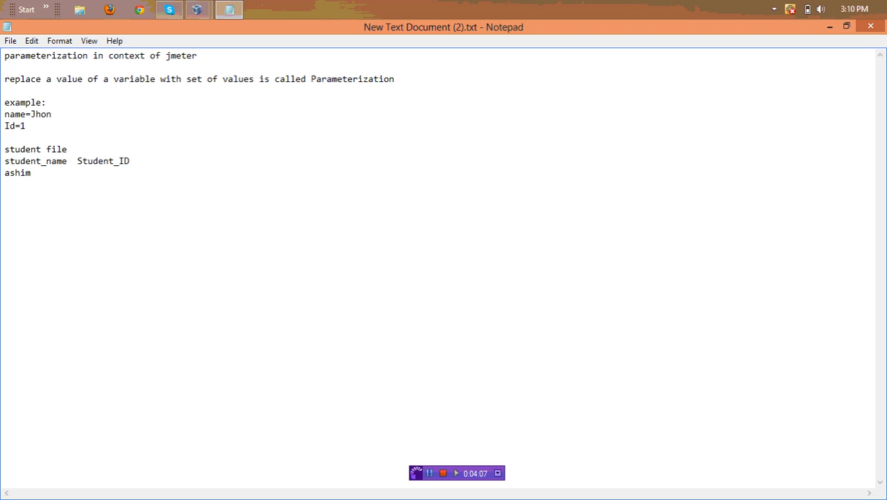
pyautogui.press('Tab')
pyautogui.press('Tab')
pyautogui.write('10 ')
pyautogui.write('towhi')
pyautogui.write('d')
pyautogui.press('Tab')
pyautogui.write('25')
pyautogui.press('Return')
pyautogui.write('pe')
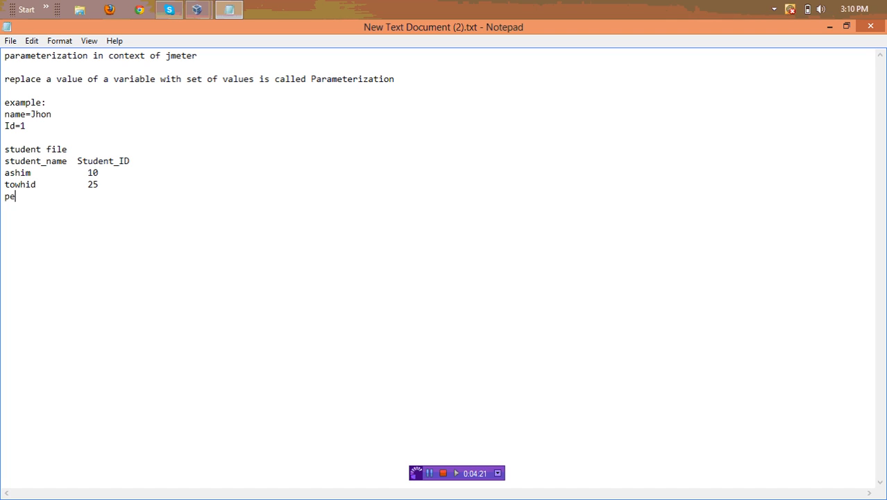
pyautogui.write('rvez          30 abc')
pyautogui.press('Tab')
pyautogui.write('35')
pyautogui.press('Return')
pyautogui.write('x')
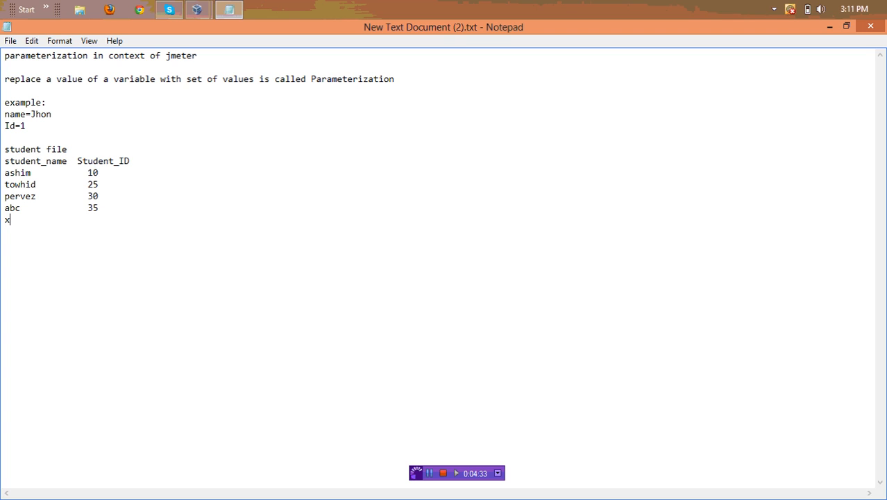
pyautogui.write('yz')
pyautogui.press('Tab')
pyautogui.press('Tab')
pyautogui.write('40')
pyautogui.click(75, 150)
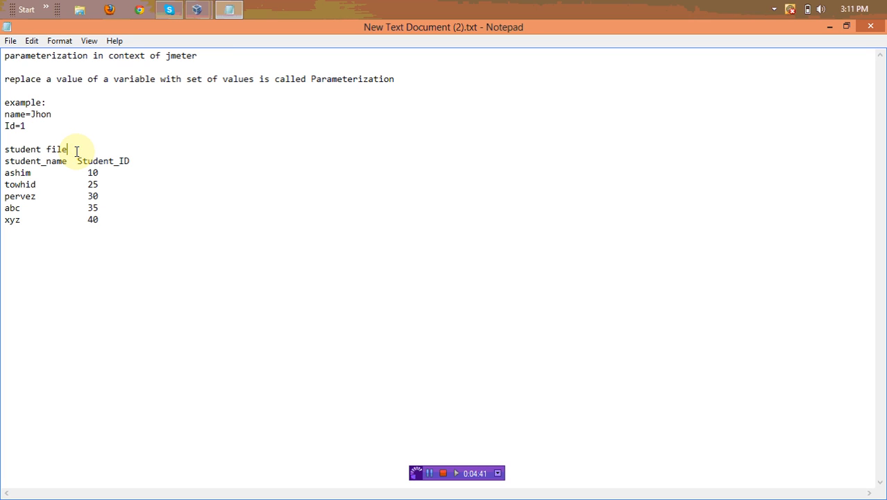
# Add a colon after 'student file' and change the example's name value to Student_name
pyautogui.write(':')
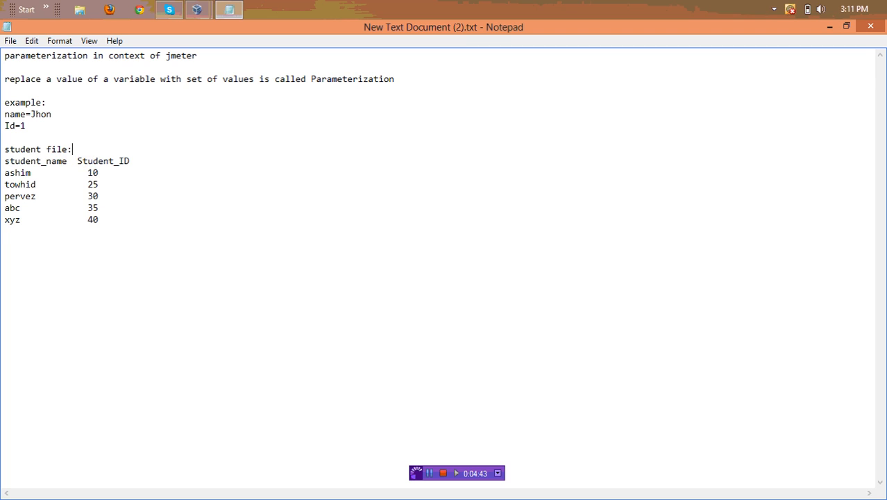
pyautogui.press('Return')
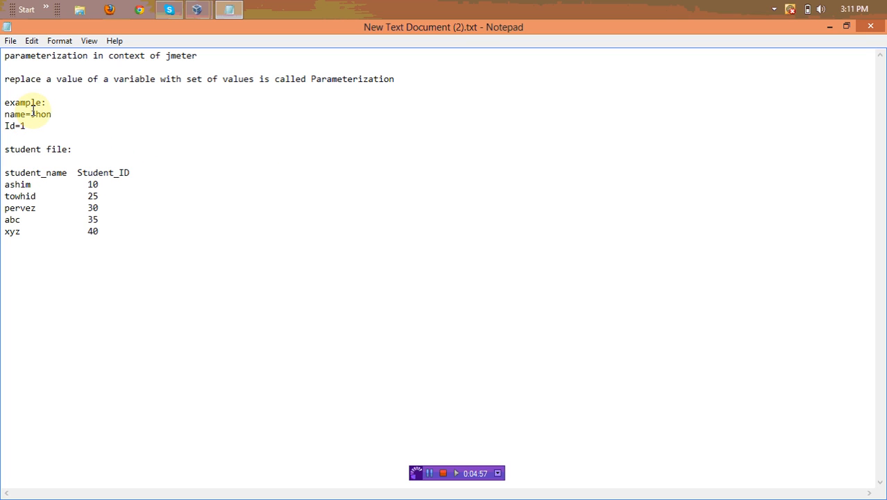
pyautogui.moveTo(31, 114)
pyautogui.mouseDown()
pyautogui.moveTo(57, 115)
pyautogui.moveTo(42, 123)
pyautogui.mouseUp()
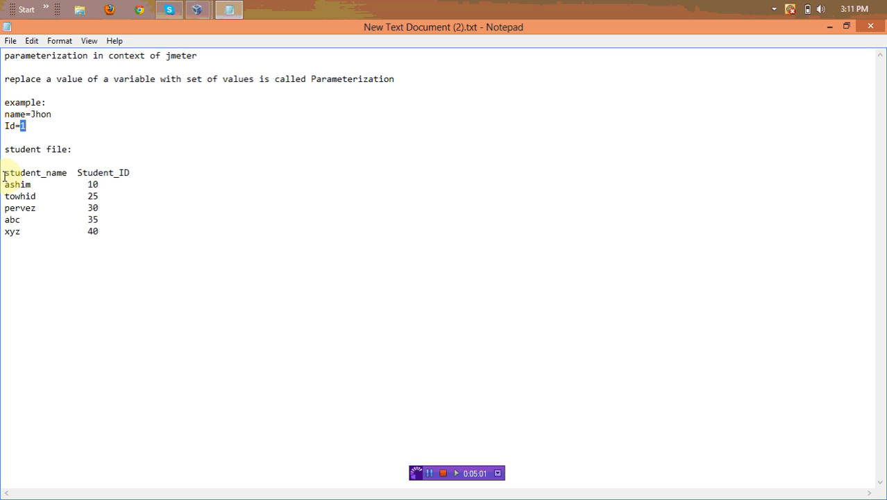
pyautogui.moveTo(5, 172); pyautogui.dragTo(22, 233)
pyautogui.click(210, 251)
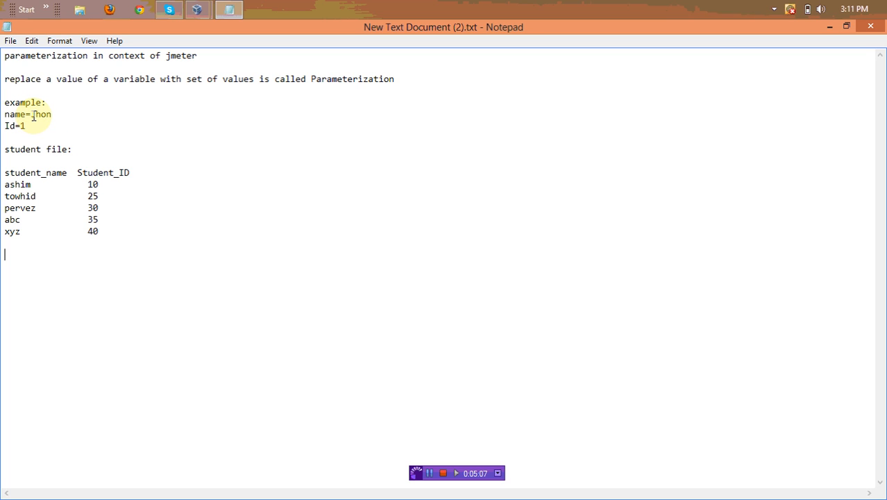
pyautogui.moveTo(29, 114); pyautogui.dragTo(56, 115)
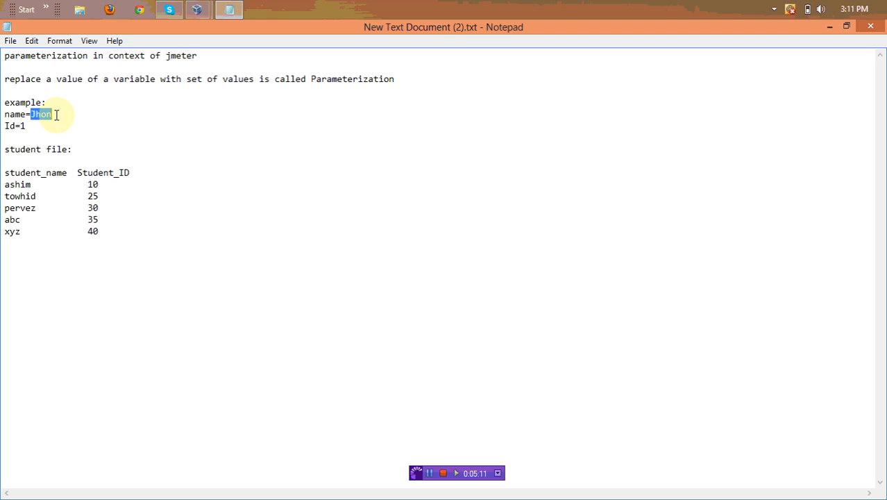
pyautogui.write('Student')
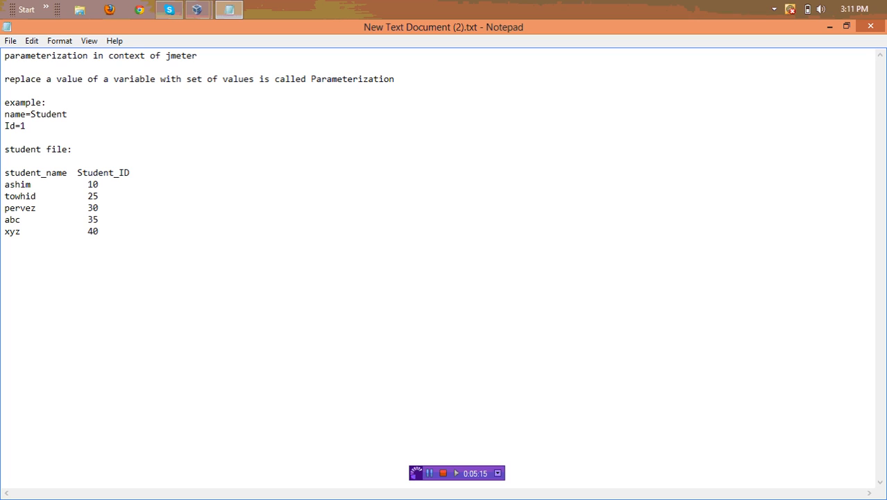
pyautogui.write('_name')
# Change the example's Id=1 to Id=Student_ID
pyautogui.moveTo(20, 126); pyautogui.dragTo(34, 128)
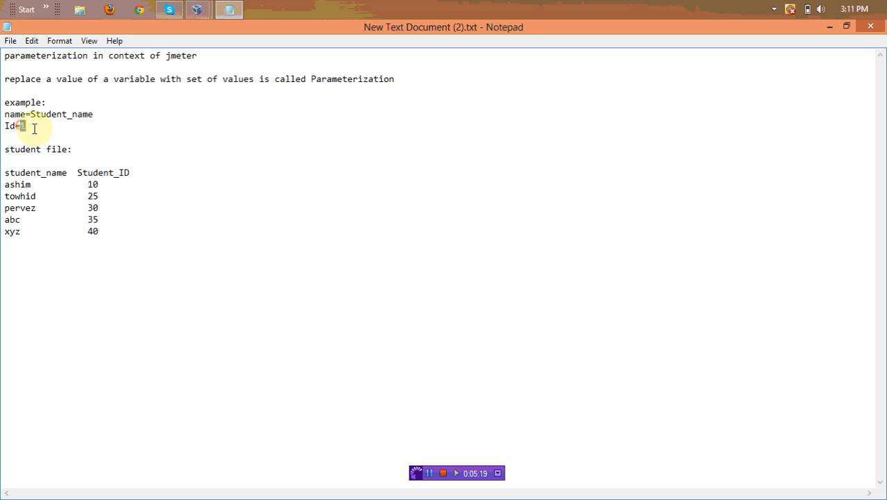
pyautogui.write('Student')
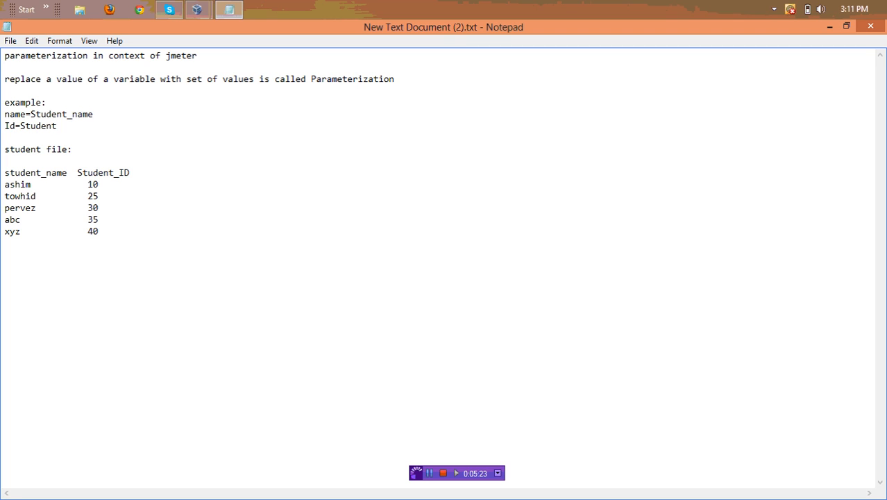
pyautogui.write('_iD')
pyautogui.press('BackSpace')
pyautogui.press('BackSpace')
pyautogui.write('ID')
pyautogui.click(175, 148)
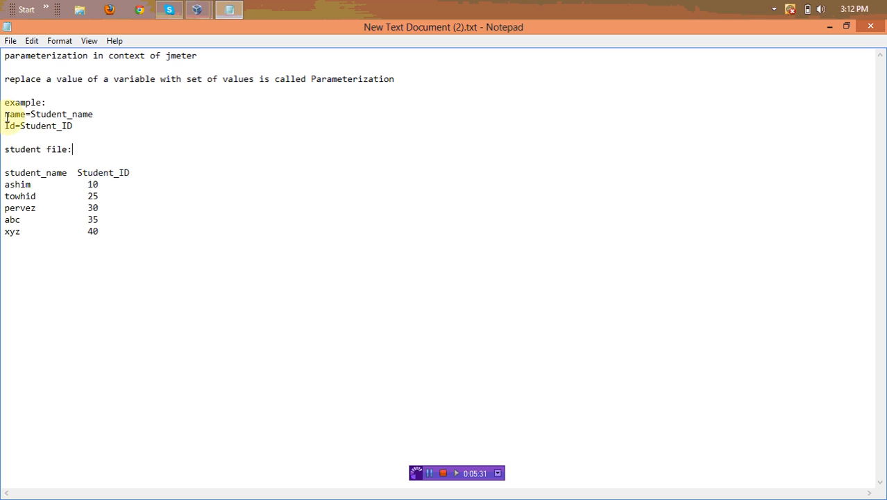
pyautogui.moveTo(3, 114); pyautogui.dragTo(120, 109)
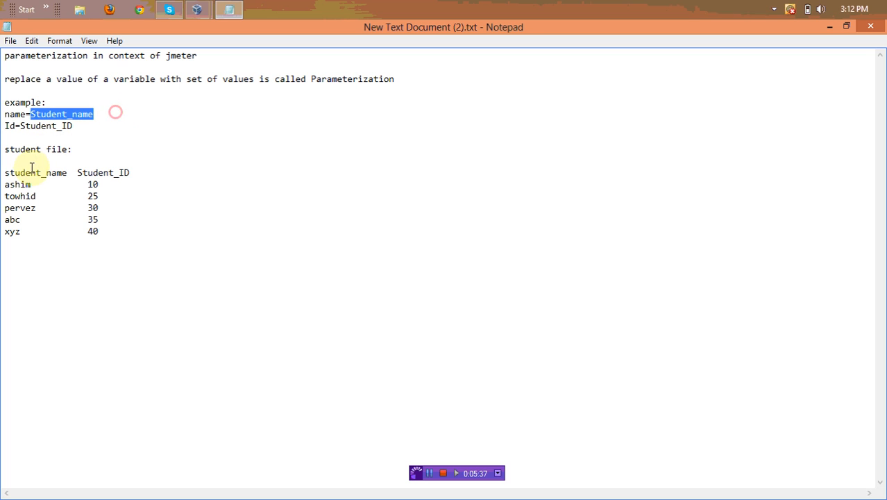
pyautogui.moveTo(4, 185); pyautogui.dragTo(6, 221)
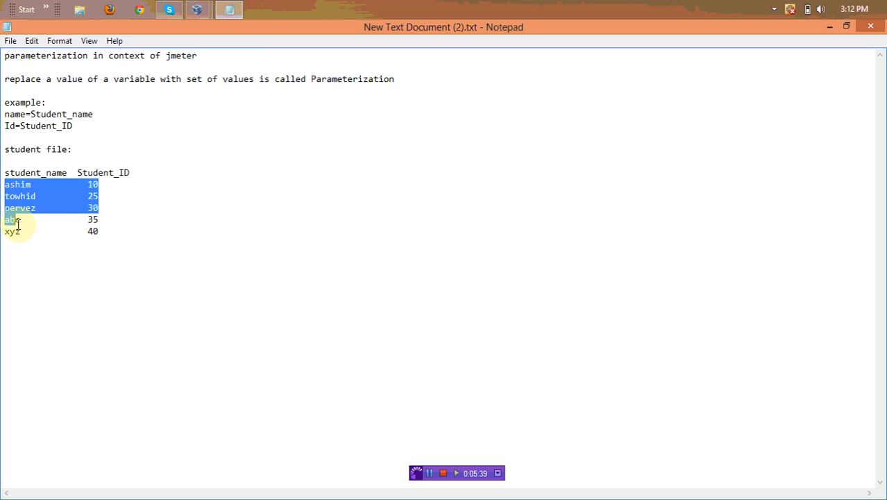
pyautogui.click(66, 249)
pyautogui.moveTo(30, 185); pyautogui.dragTo(2, 186)
pyautogui.moveTo(45, 207); pyautogui.dragTo(20, 235)
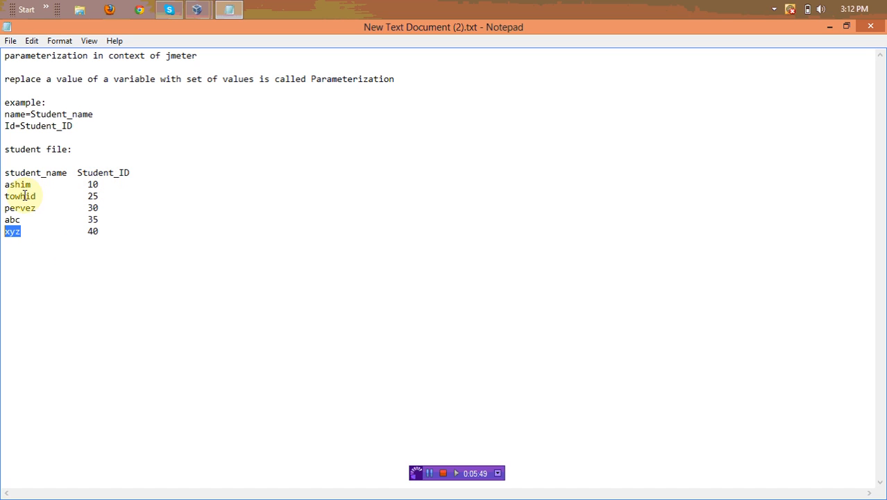
pyautogui.moveTo(4, 184); pyautogui.dragTo(31, 185)
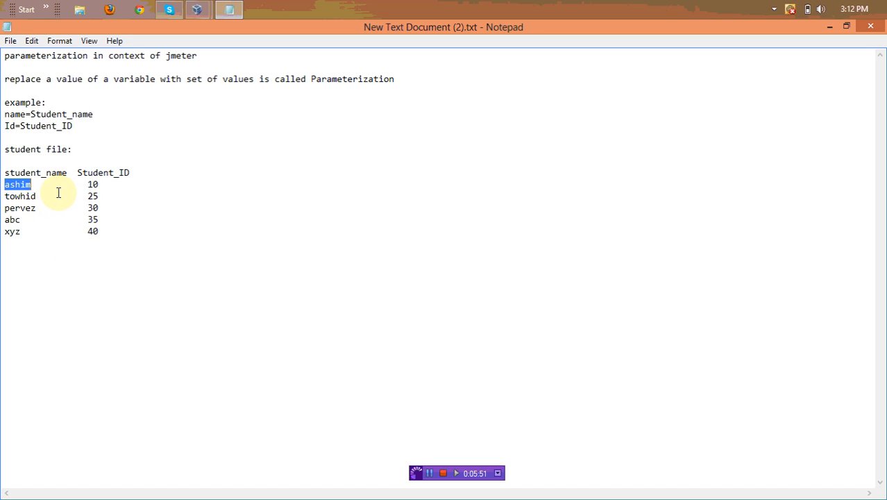
pyautogui.moveTo(84, 185); pyautogui.dragTo(99, 197)
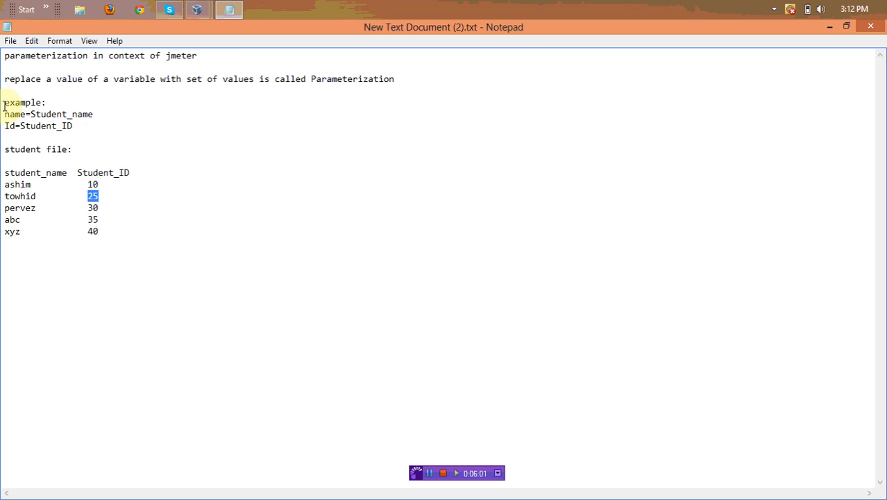
pyautogui.moveTo(5, 103); pyautogui.dragTo(156, 256)
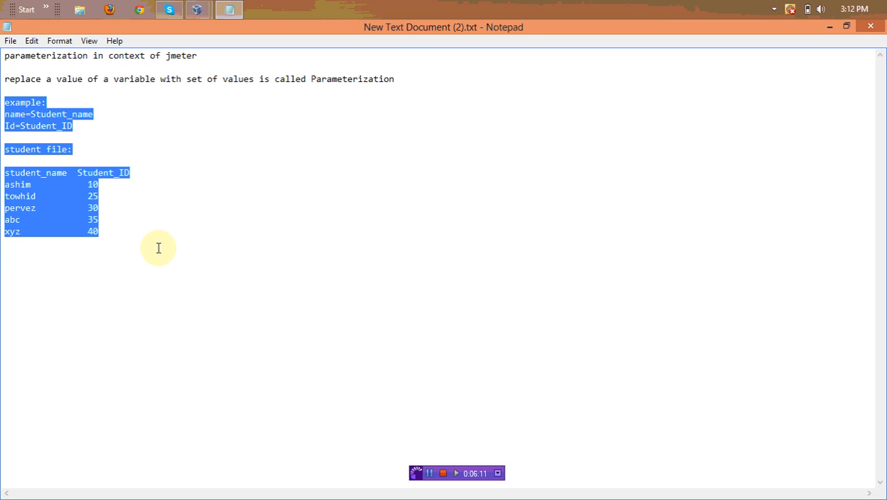
pyautogui.click(226, 267)
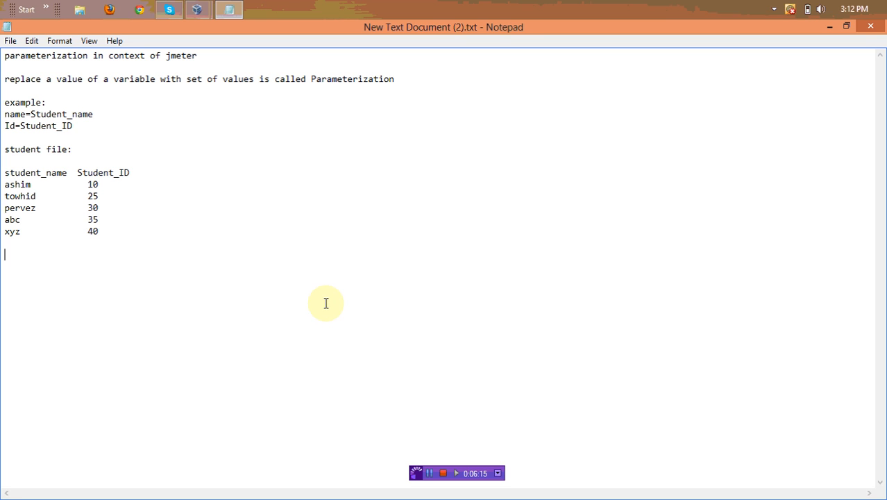
# Minimize Notepad, switch to the srvrk3 VM in VirtualBox and launch ApacheJMeter.jar
pyautogui.click(828, 28)
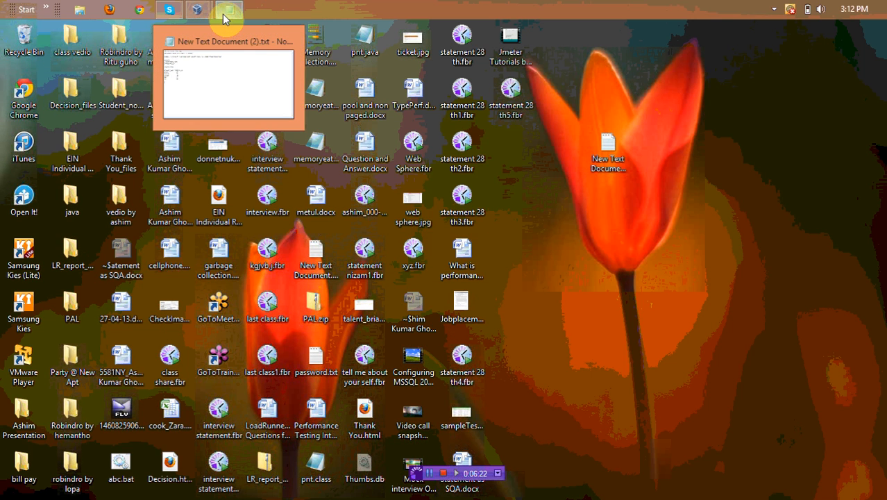
pyautogui.moveTo(196, 12)
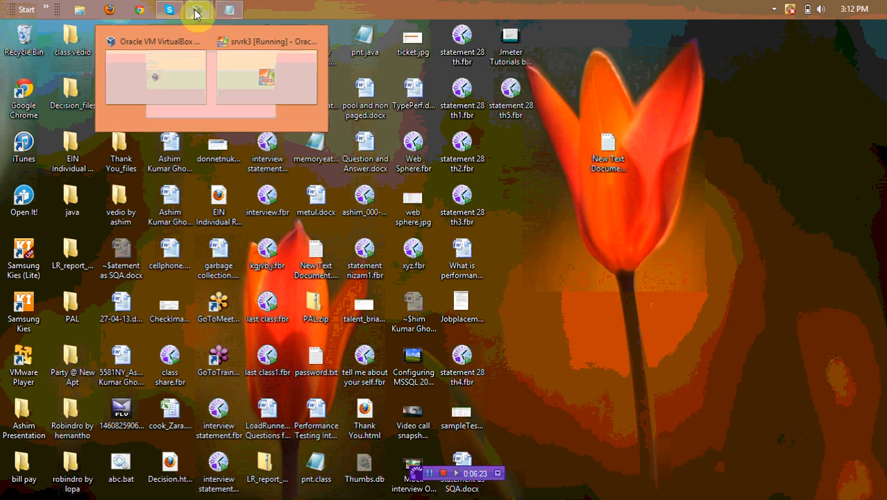
pyautogui.click(282, 99)
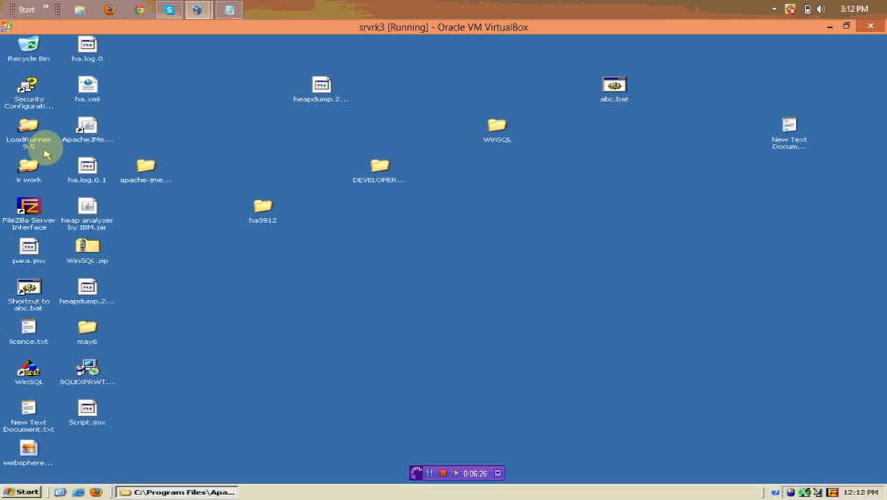
pyautogui.click(87, 139)
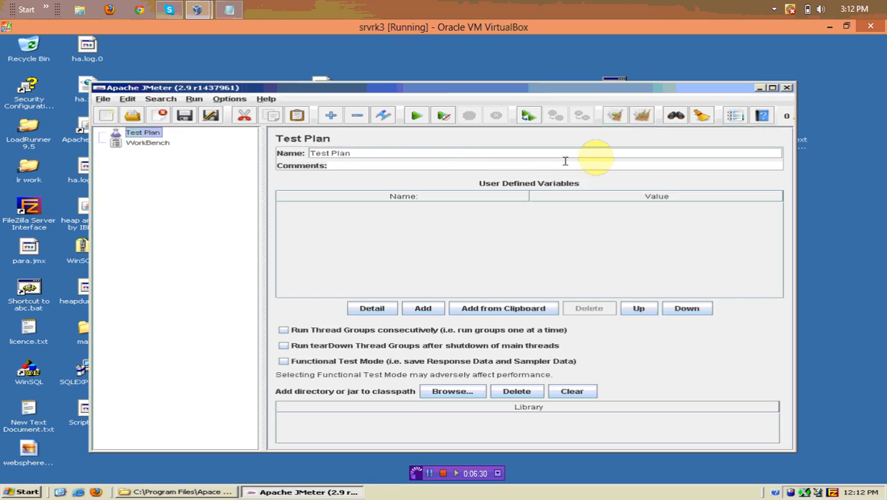
# Maximize JMeter, look over the WorkBench and its Add menu, then minimize JMeter
pyautogui.click(773, 88)
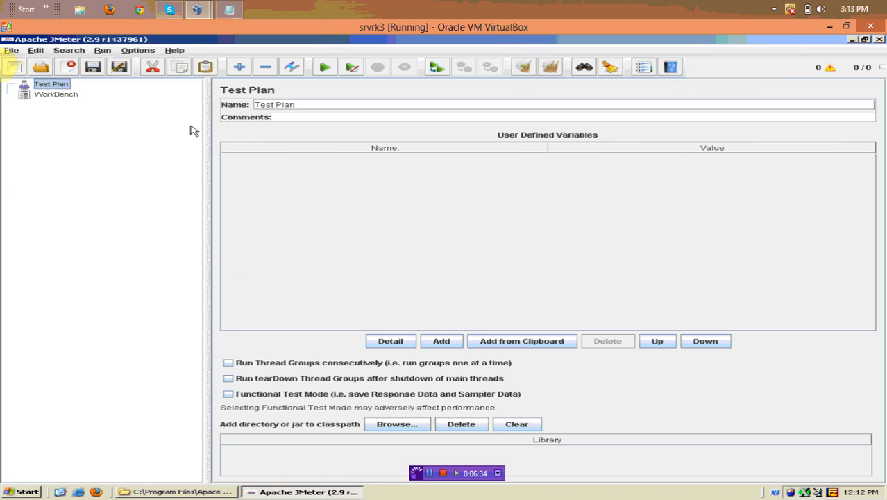
pyautogui.click(38, 96)
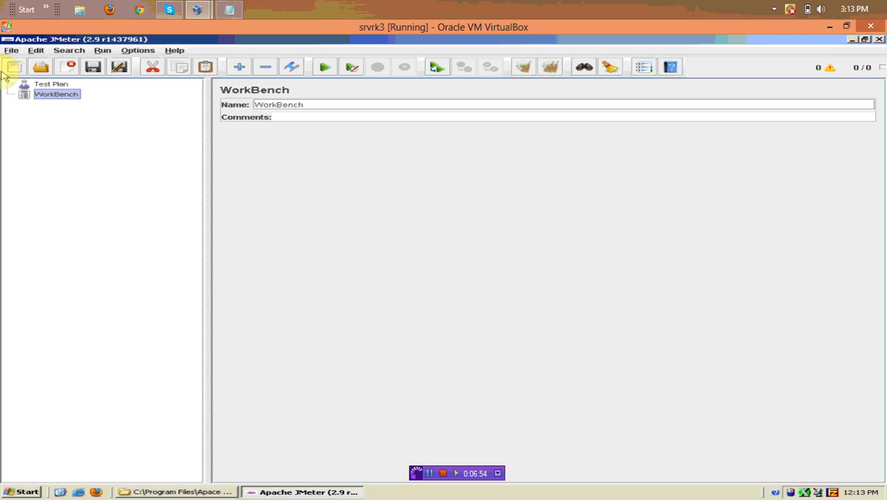
pyautogui.rightClick(69, 99)
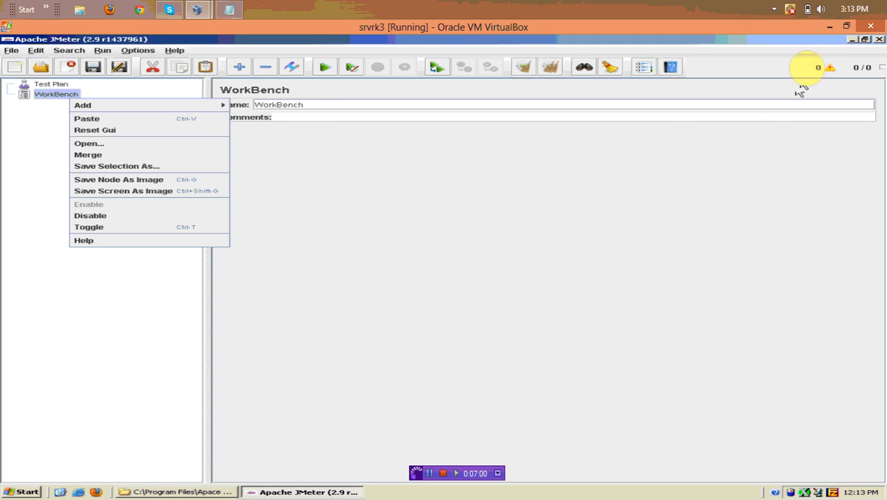
pyautogui.click(855, 39)
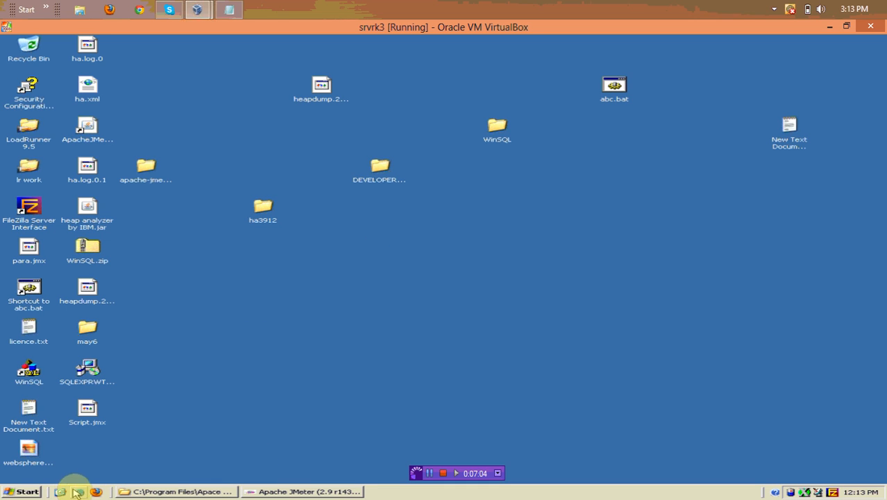
pyautogui.click(78, 491)
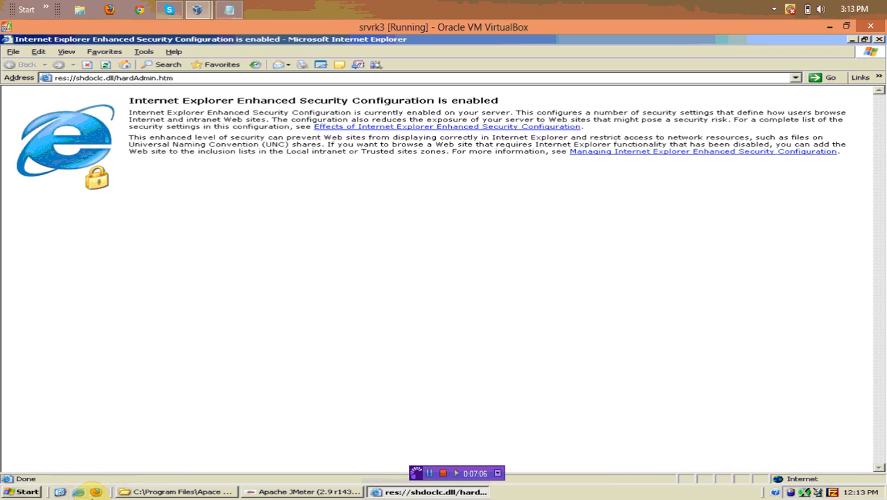
pyautogui.click(203, 78)
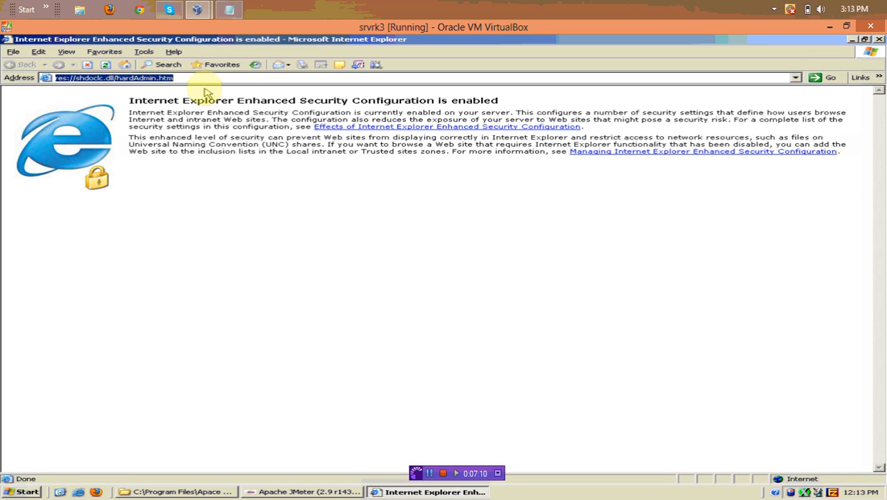
pyautogui.write('http')
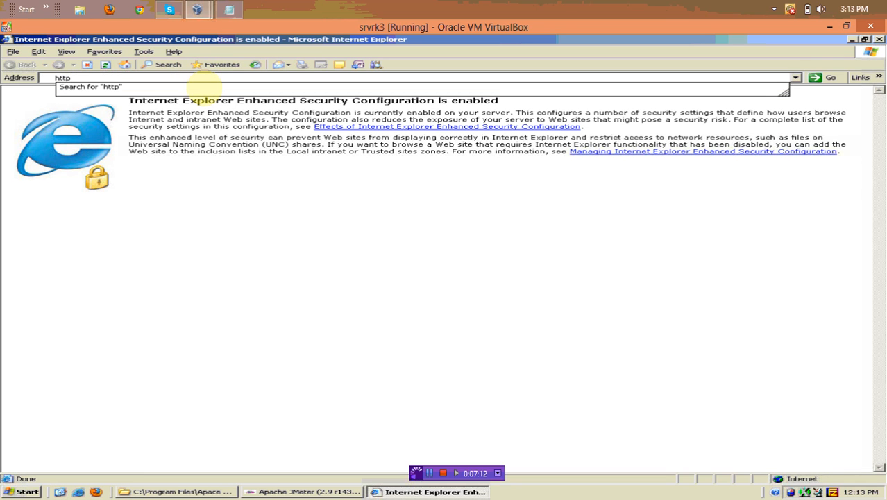
pyautogui.write(':/')
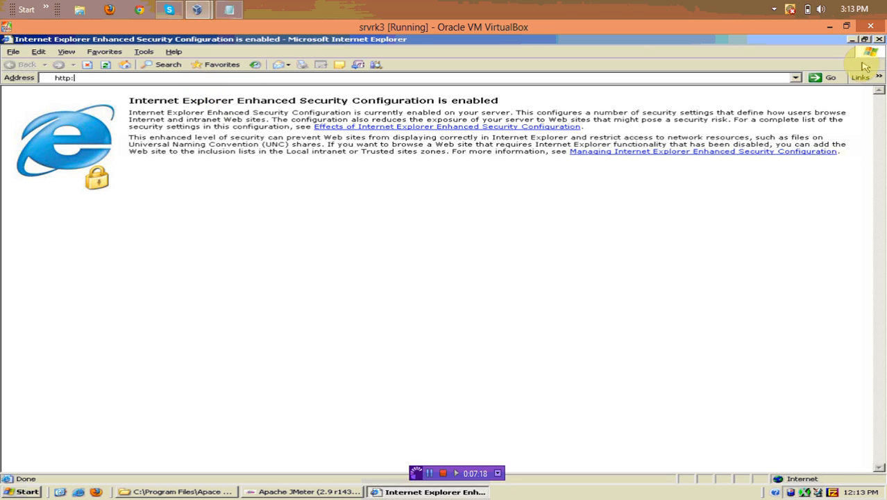
pyautogui.click(796, 77)
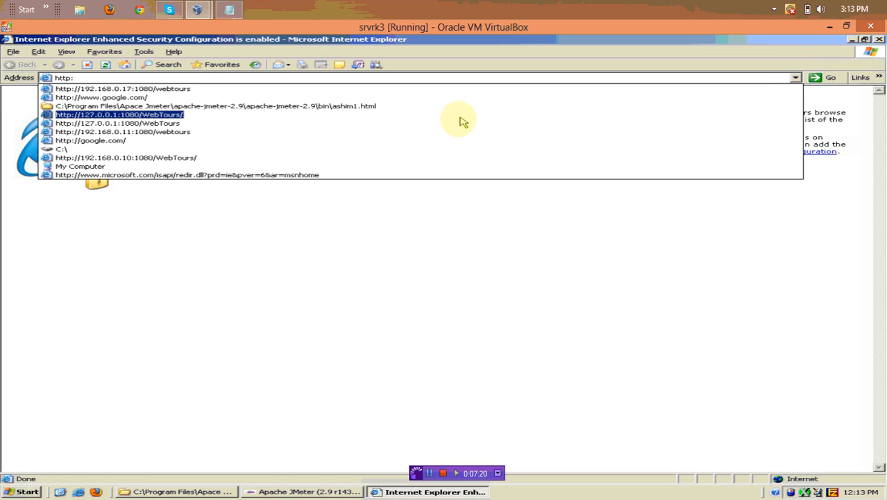
pyautogui.click(113, 88)
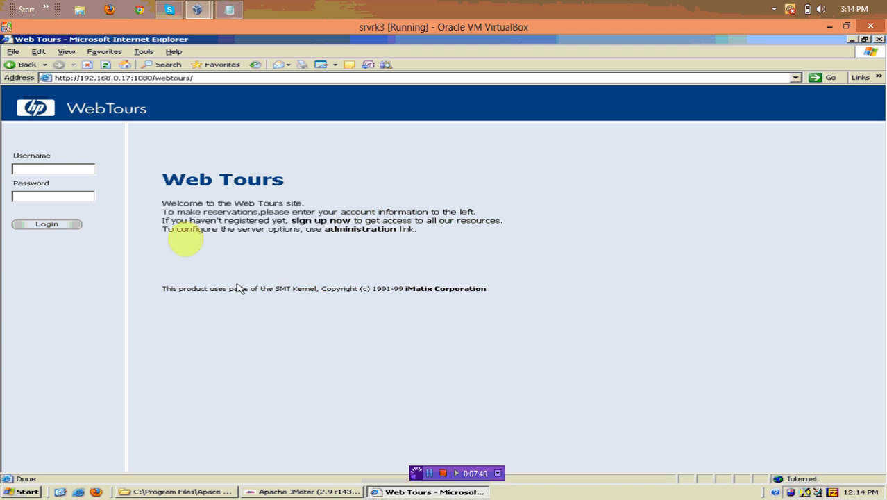
pyautogui.click(55, 175)
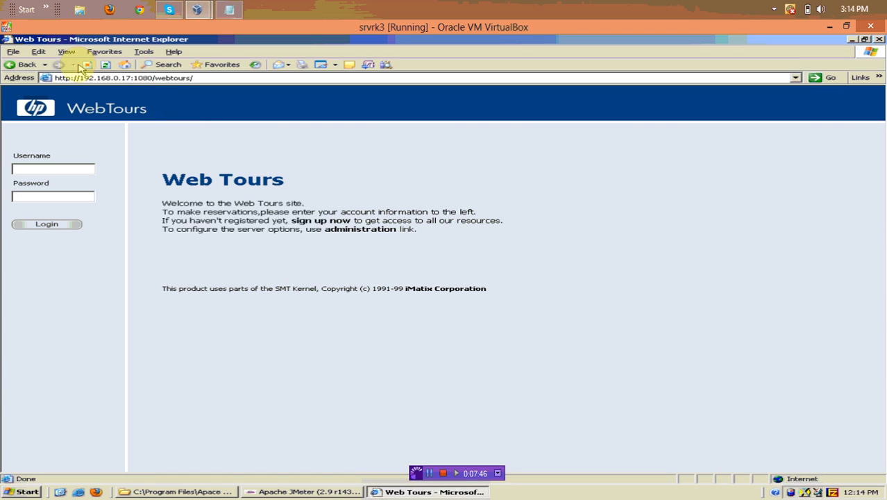
pyautogui.click(200, 78)
pyautogui.click(198, 78)
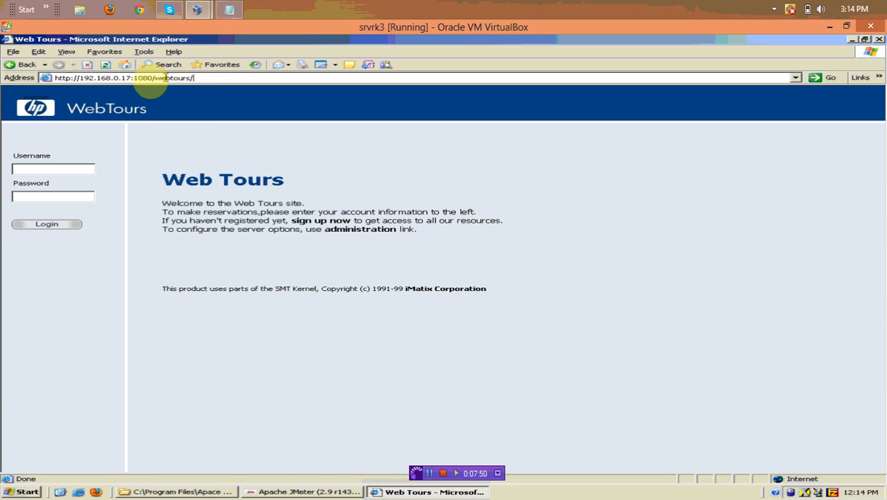
pyautogui.moveTo(130, 78); pyautogui.dragTo(81, 78)
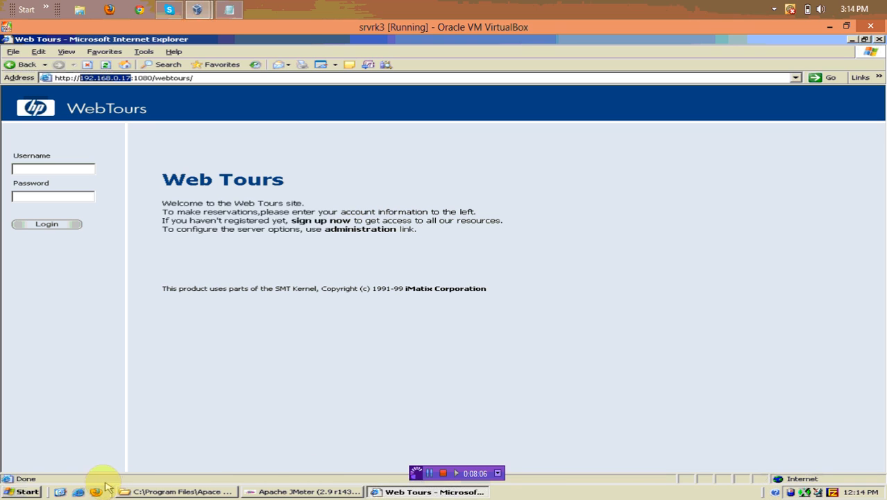
# Browse the Start menu's programs, dismiss it, then reopen the Start menu over Web Tours
pyautogui.click(26, 490)
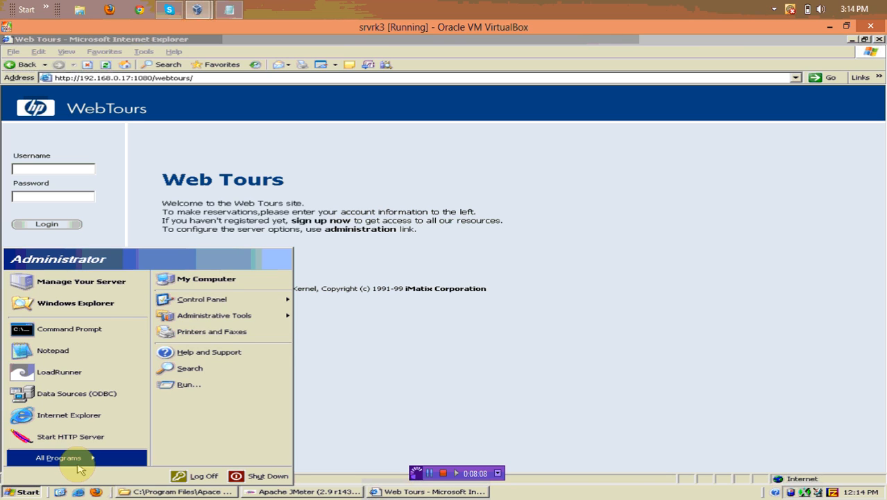
pyautogui.moveTo(63, 458)
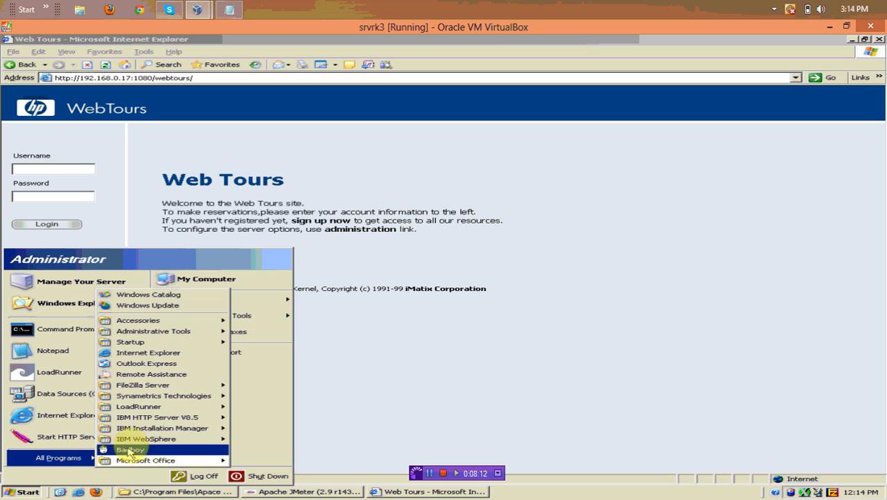
pyautogui.moveTo(150, 409)
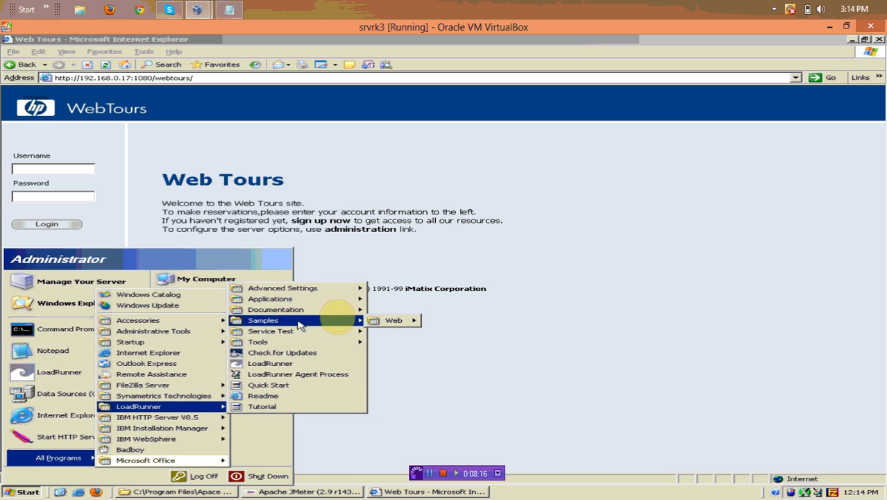
pyautogui.moveTo(334, 310)
pyautogui.moveTo(305, 320)
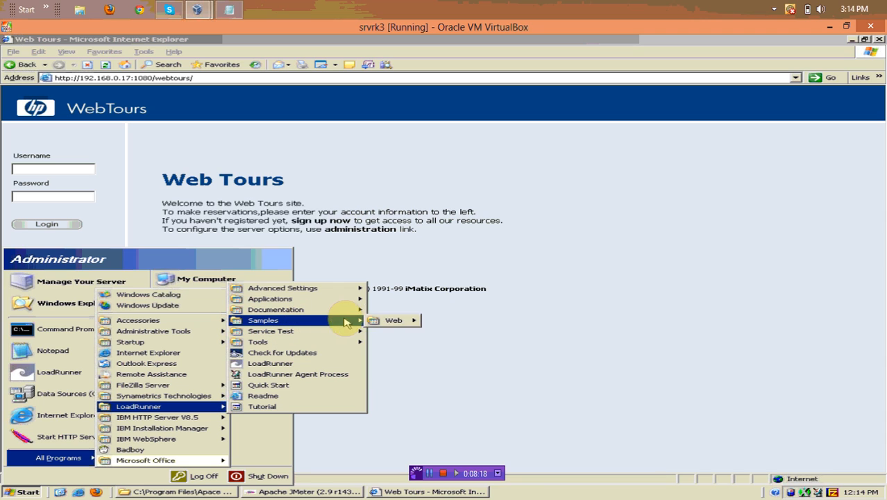
pyautogui.moveTo(399, 321)
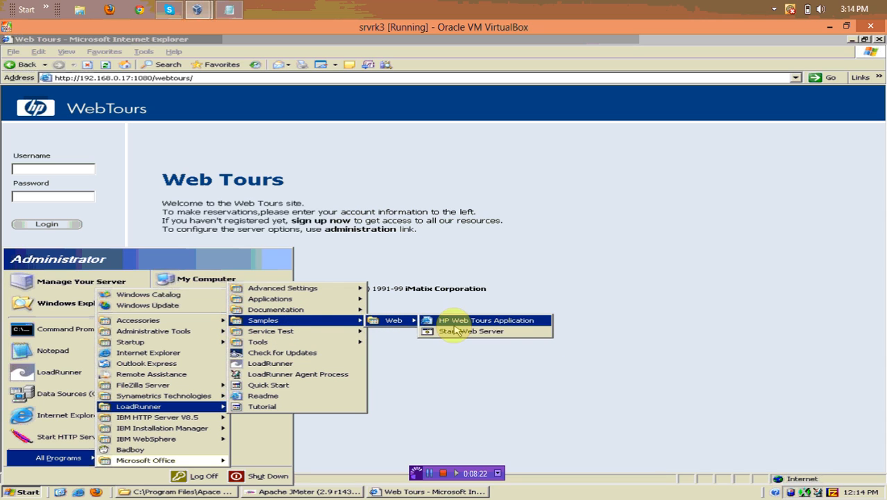
pyautogui.click(479, 393)
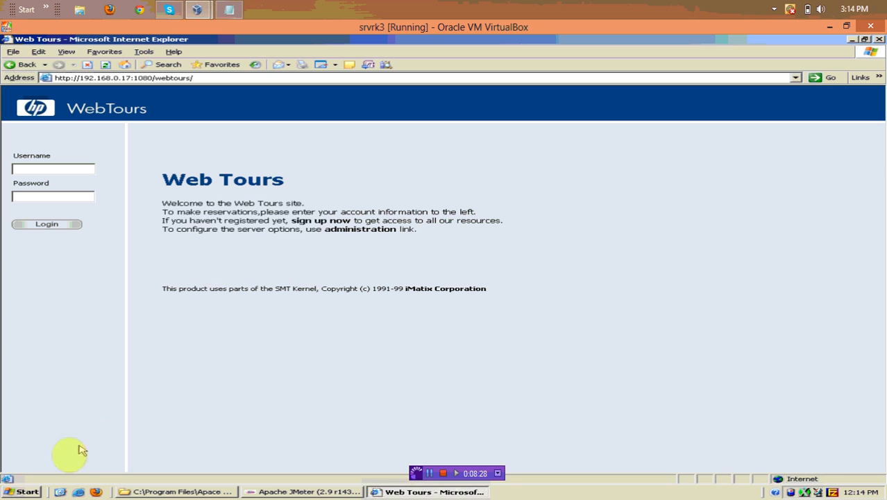
pyautogui.click(32, 492)
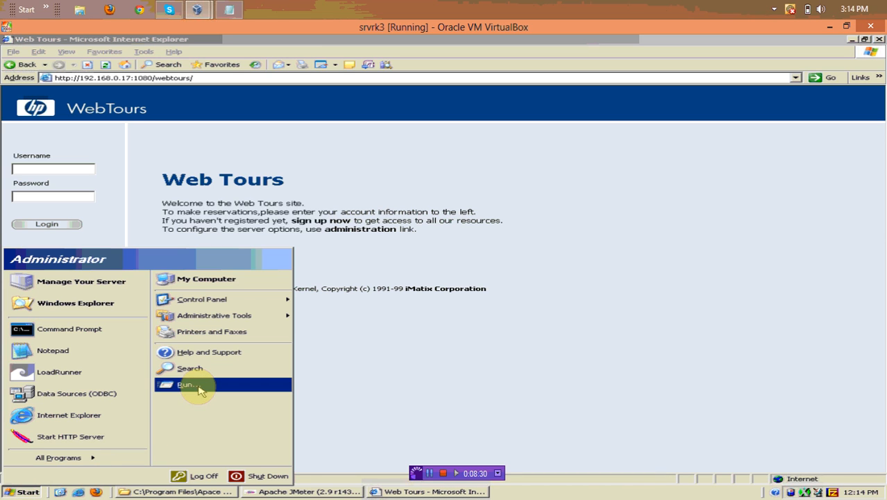
# Run ipconfig from a cmd console, confirm IP 192.168.0.17, then minimize the console
pyautogui.click(197, 386)
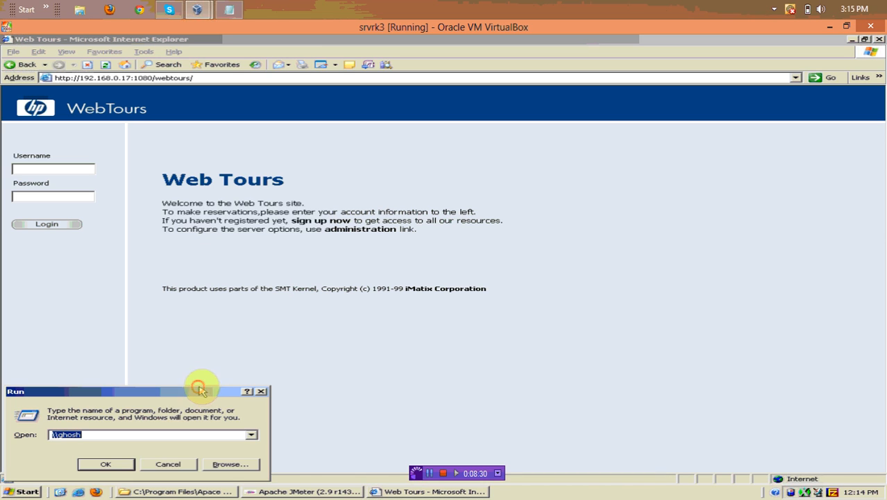
pyautogui.write('cmd')
pyautogui.click(134, 462)
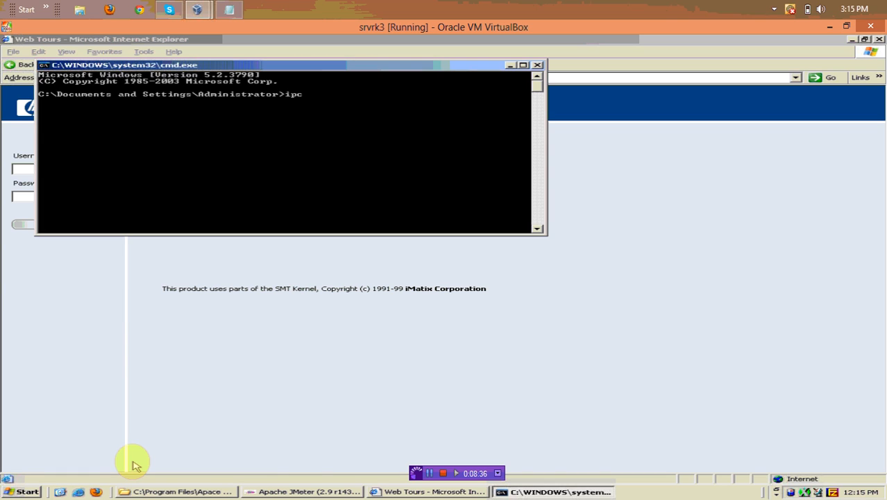
pyautogui.press('Return')
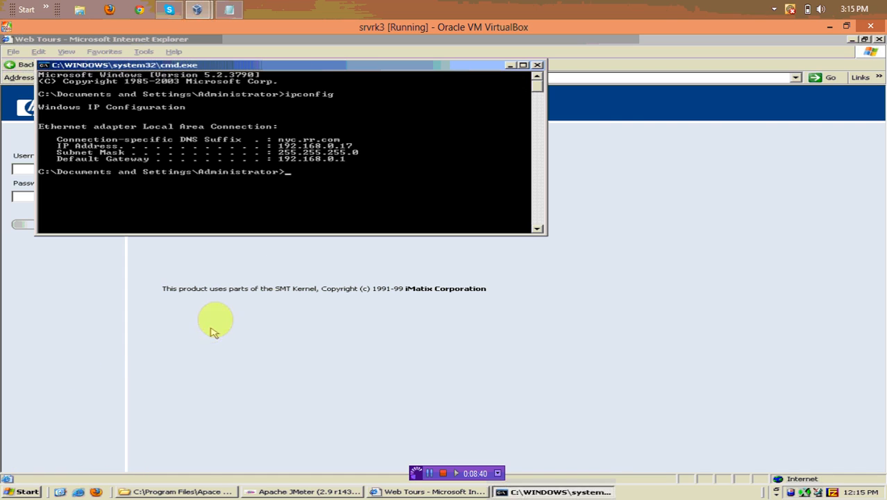
pyautogui.moveTo(278, 145); pyautogui.dragTo(408, 151)
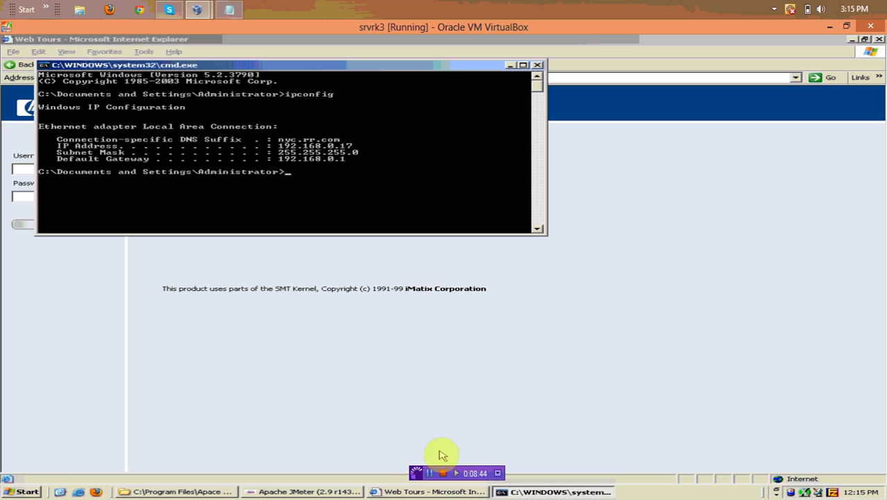
pyautogui.click(429, 473)
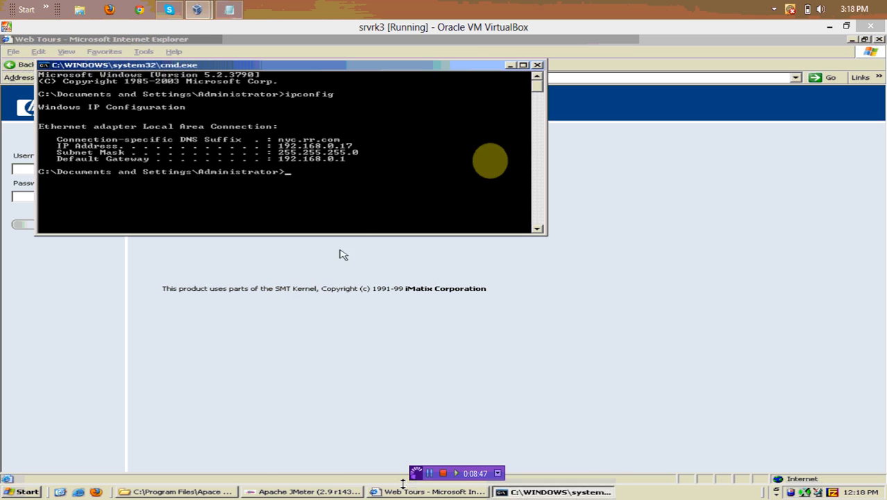
pyautogui.click(511, 66)
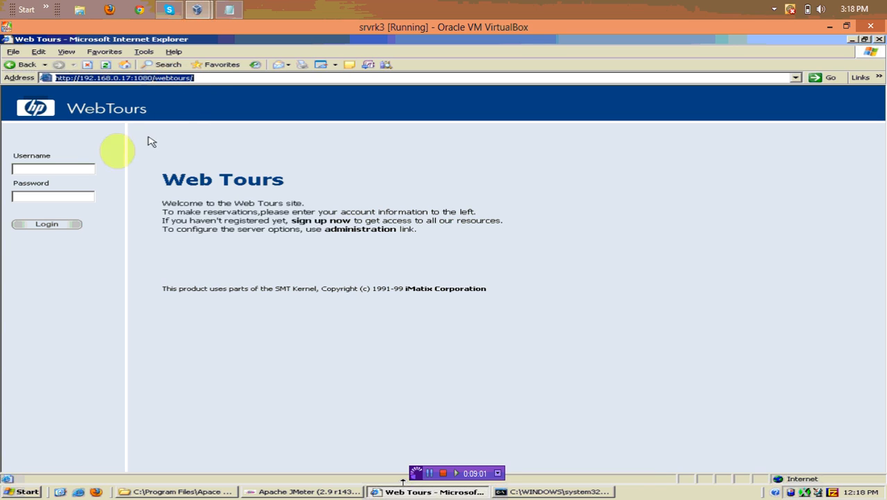
# Open the new-user registration page and enter 'as' as the username
pyautogui.click(319, 221)
pyautogui.click(311, 215)
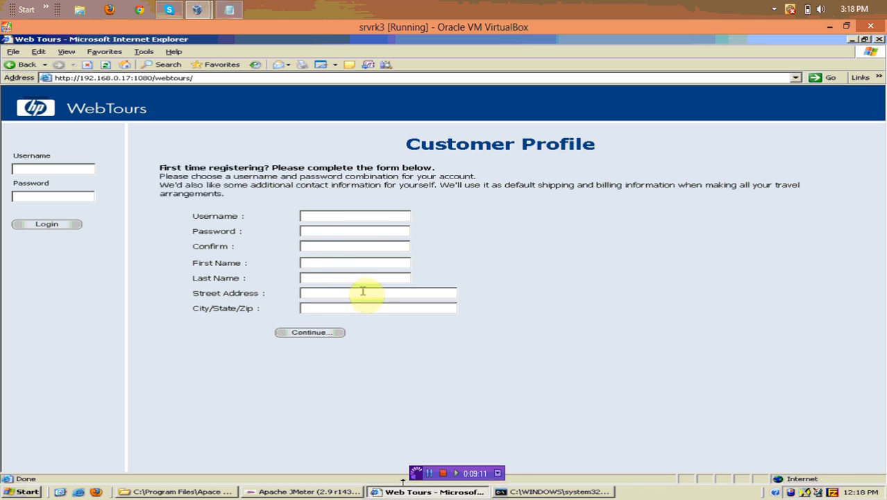
pyautogui.doubleClick(350, 217)
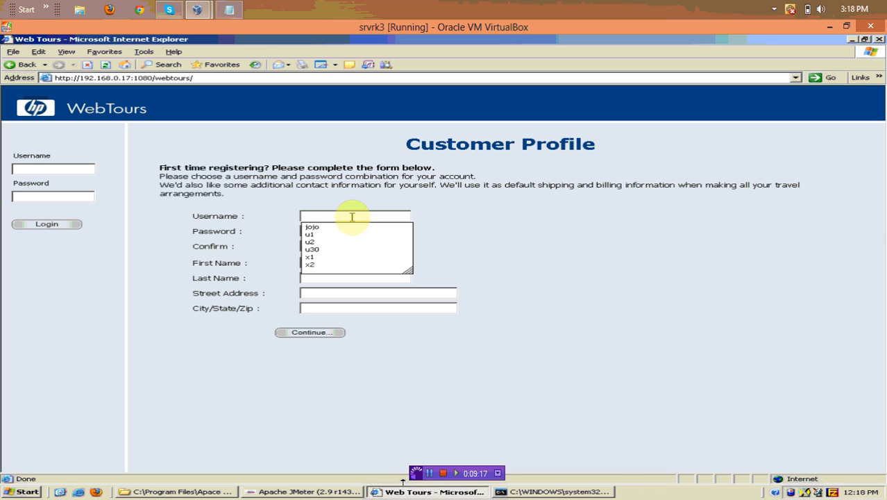
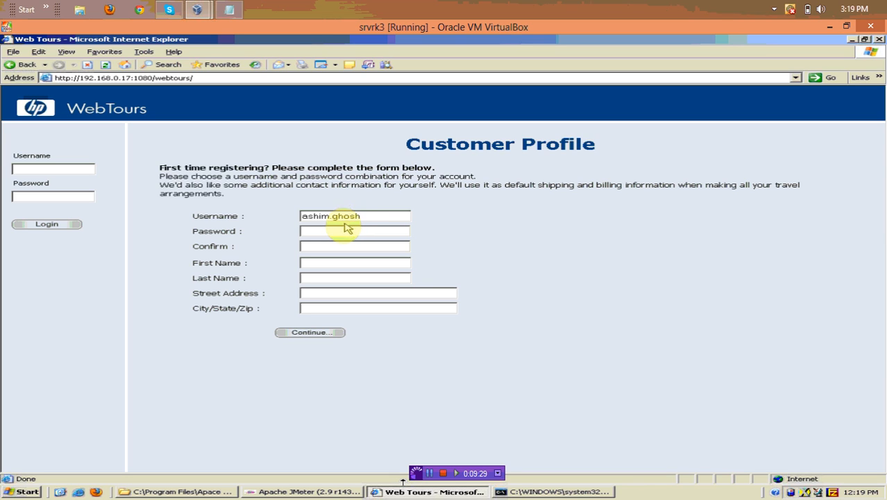
# Fill in the password, name and street address fields, then submit the profile form
pyautogui.click(341, 231)
pyautogui.click(334, 247)
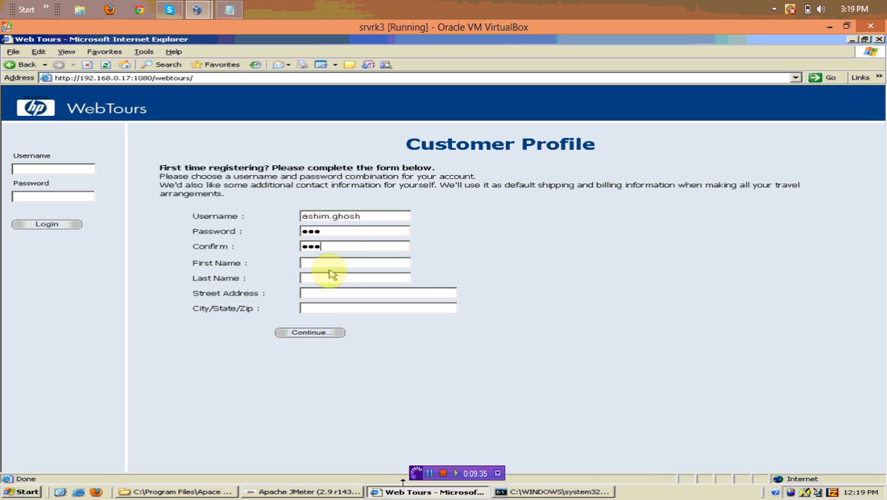
pyautogui.click(332, 262)
pyautogui.write('a')
pyautogui.click(334, 277)
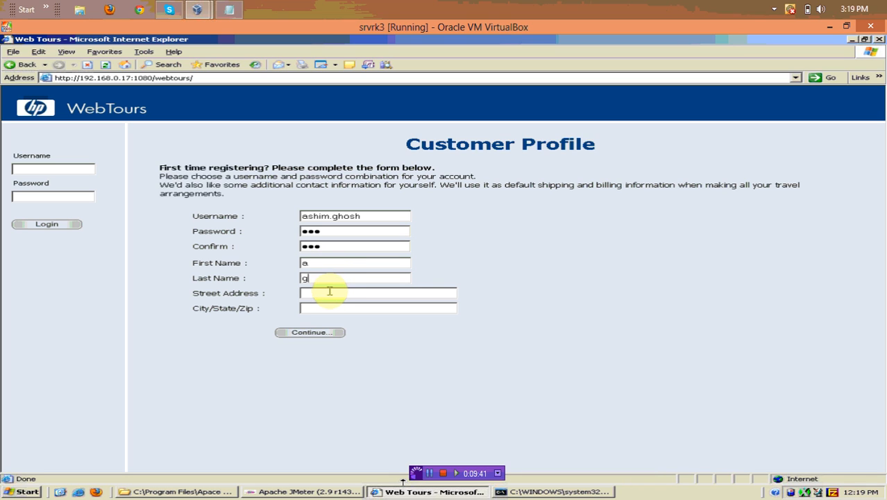
pyautogui.click(329, 292)
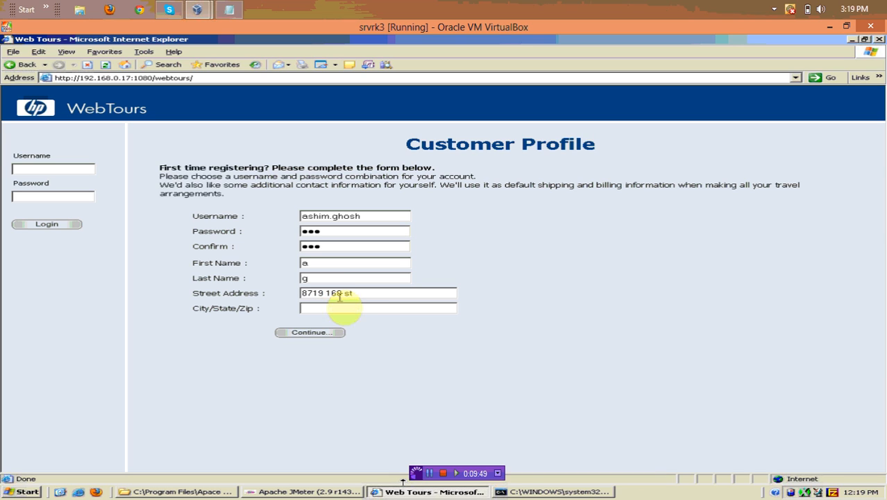
pyautogui.click(350, 310)
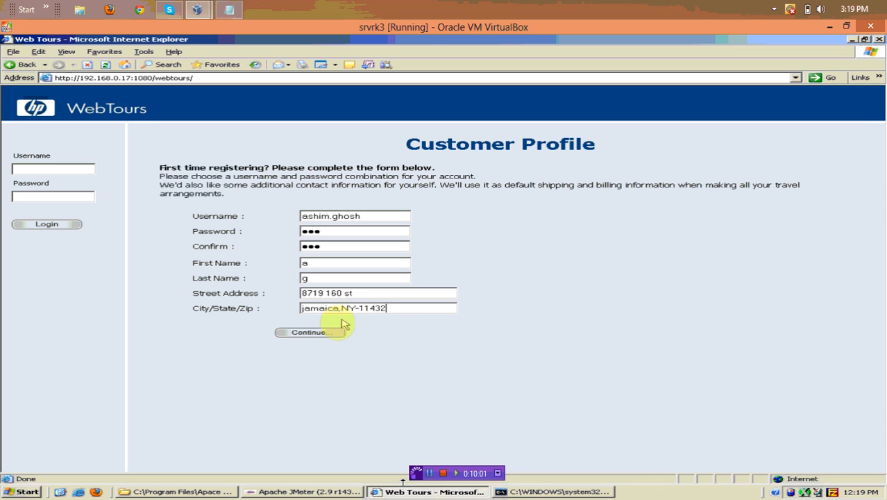
pyautogui.click(318, 336)
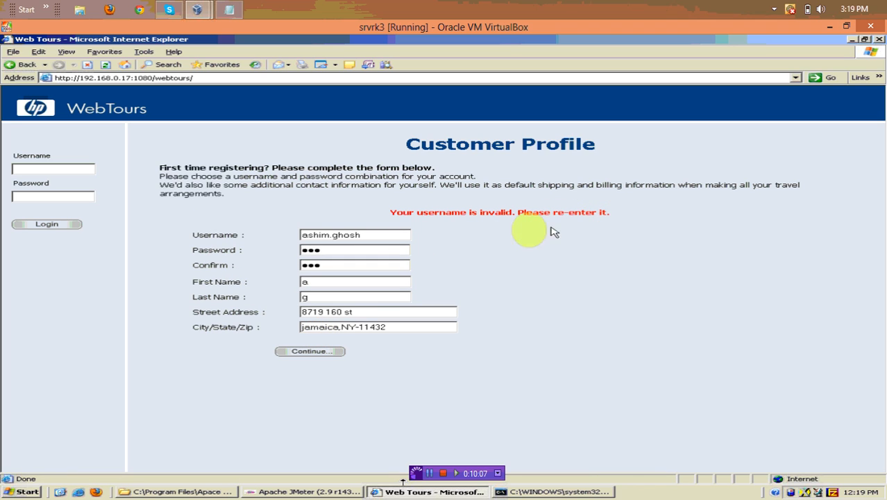
# Replace the rejected username with 'w1' and resubmit the registration
pyautogui.click(367, 235)
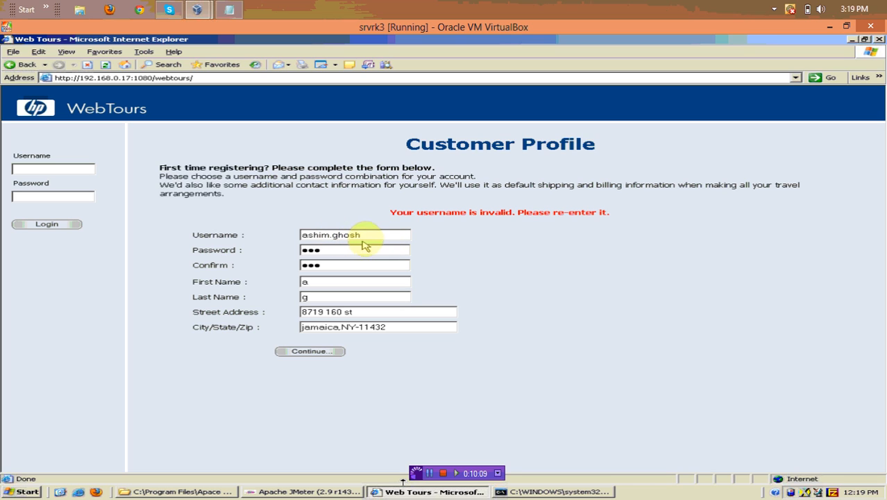
pyautogui.press('BackSpace')
pyautogui.press('BackSpace')
pyautogui.press('BackSpace')
pyautogui.press('BackSpace')
pyautogui.press('BackSpace')
pyautogui.press('BackSpace')
pyautogui.press('BackSpace')
pyautogui.press('BackSpace')
pyautogui.press('BackSpace')
pyautogui.press('BackSpace')
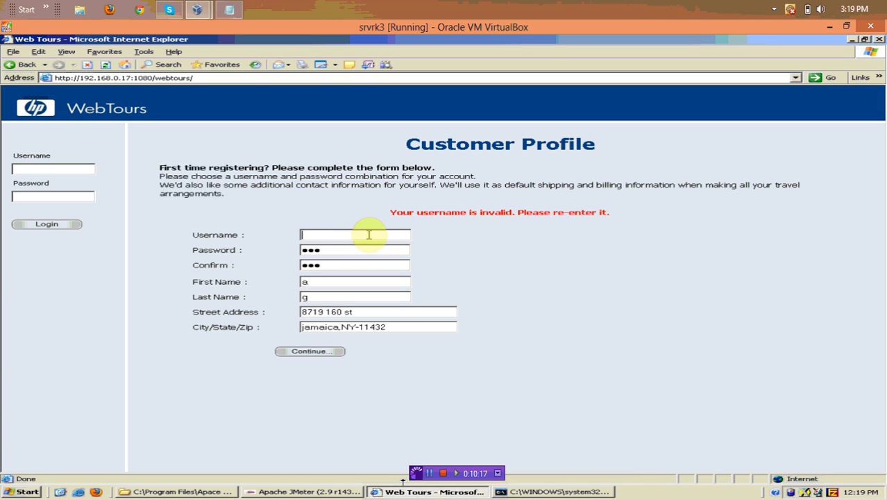
pyautogui.write('w1')
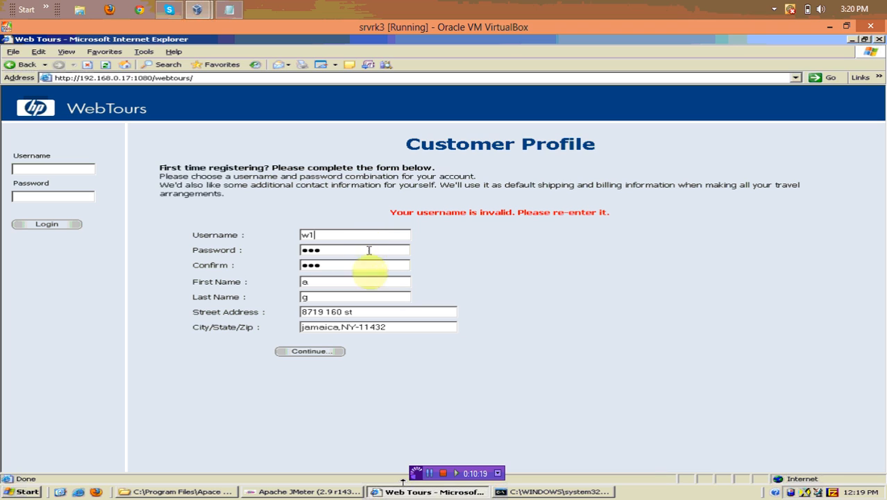
pyautogui.click(316, 352)
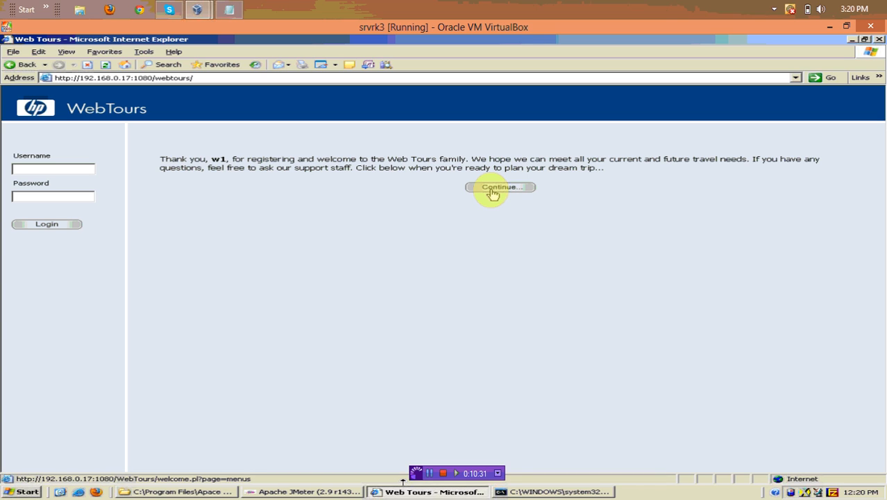
# Continue from the thank-you page to the reservation welcome page, then sign off
pyautogui.click(492, 189)
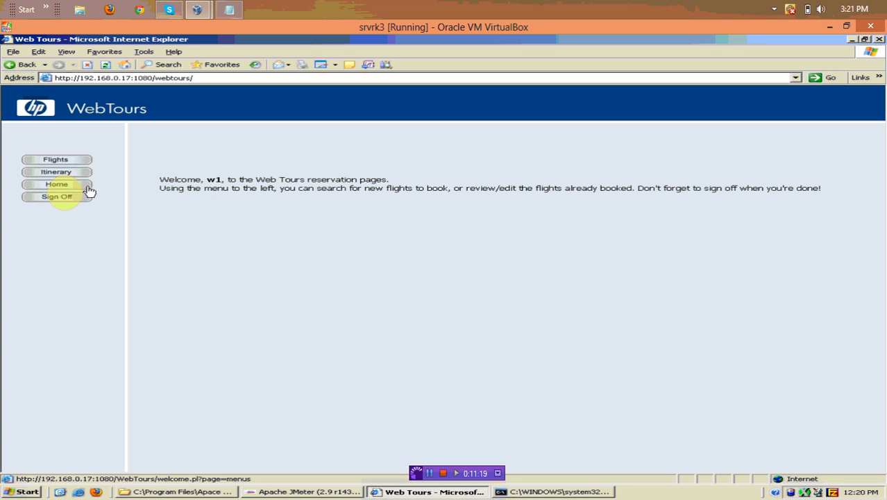
pyautogui.click(64, 197)
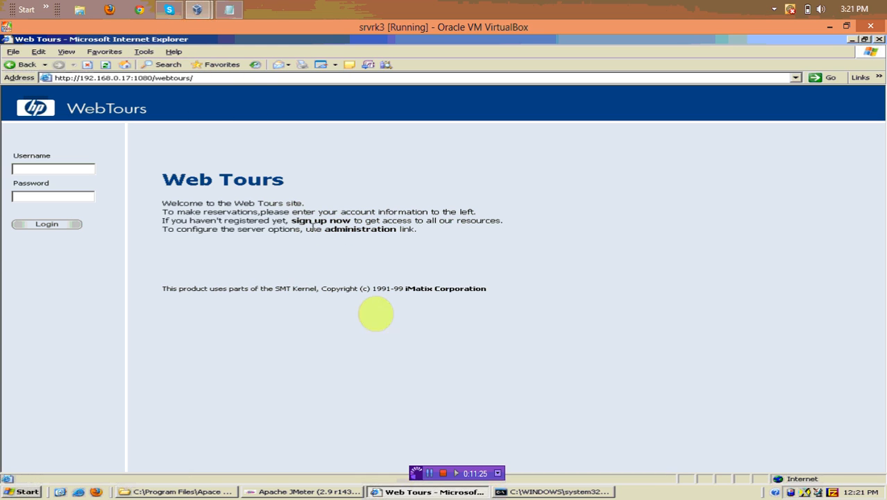
# Add an HTTP Proxy Server on port 8080 under JMeter's WorkBench, then return to Web Tours
pyautogui.click(309, 491)
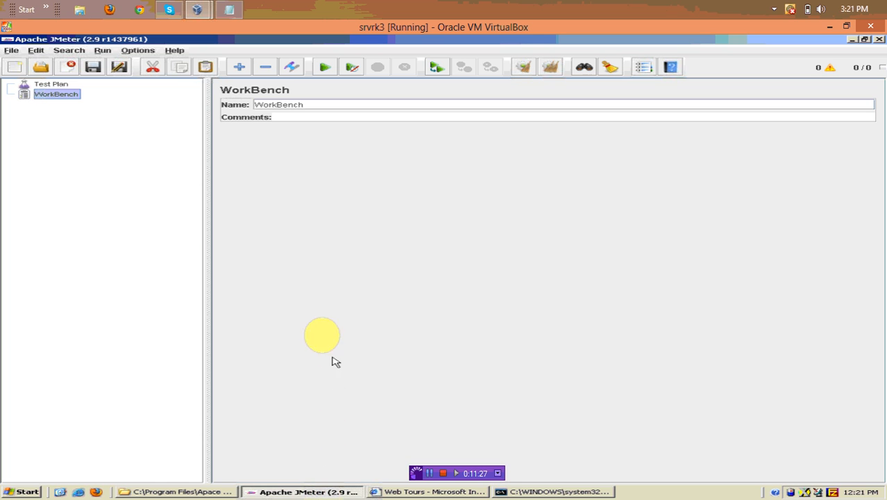
pyautogui.click(63, 95)
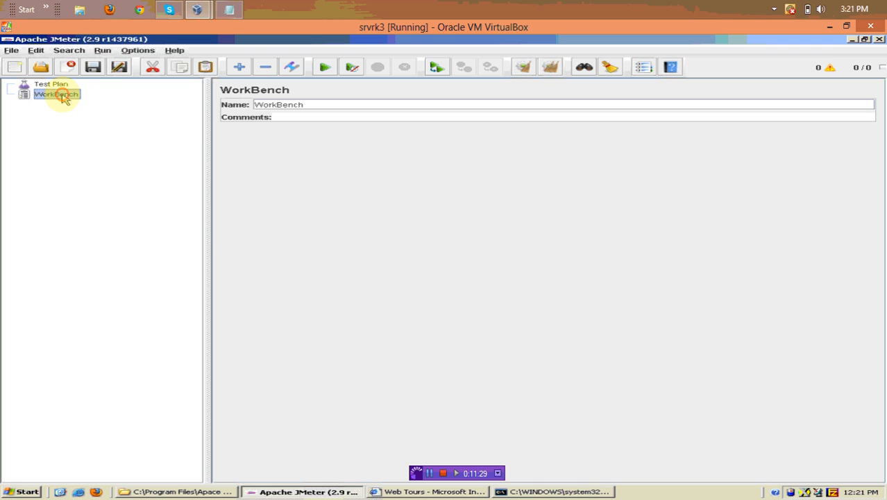
pyautogui.rightClick(62, 95)
pyautogui.moveTo(98, 101)
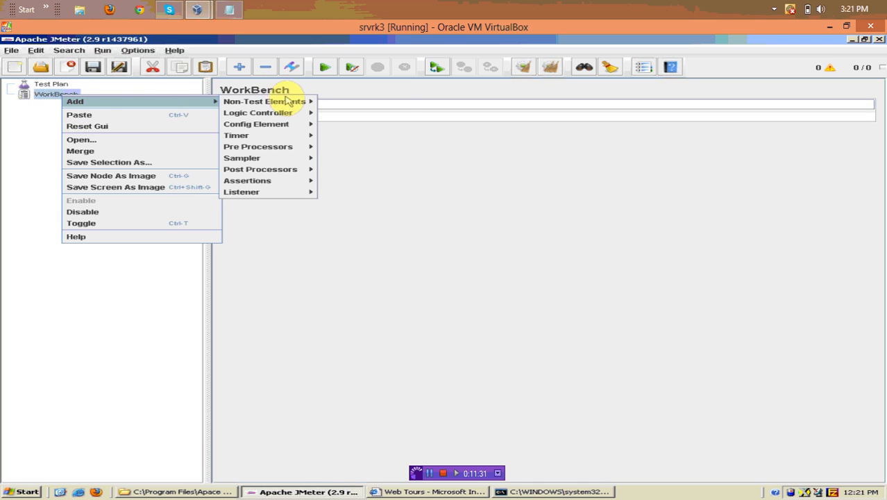
pyautogui.moveTo(289, 102)
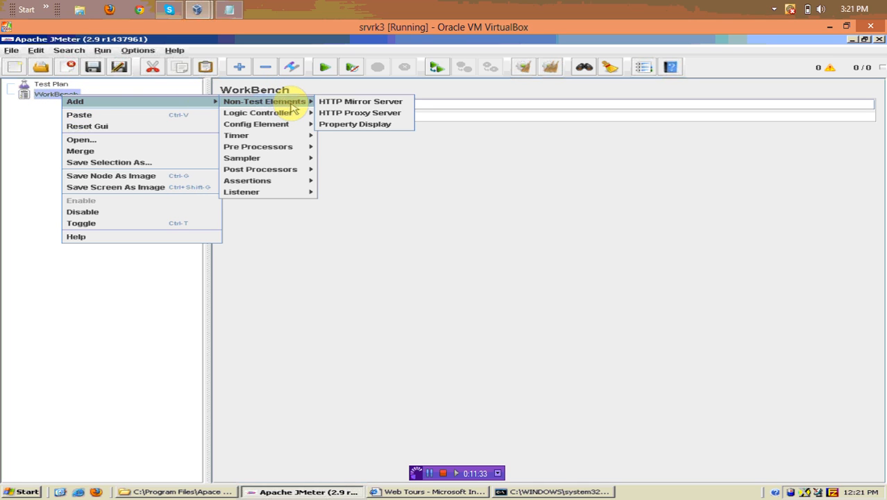
pyautogui.click(338, 117)
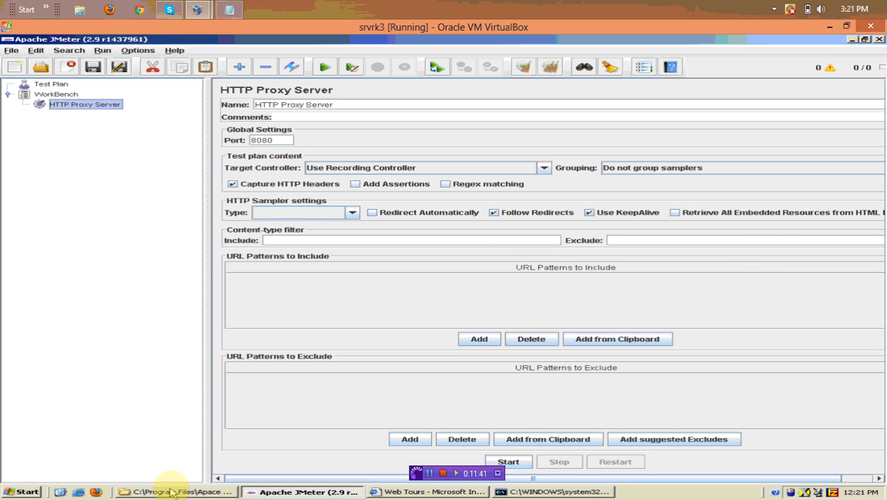
pyautogui.click(380, 492)
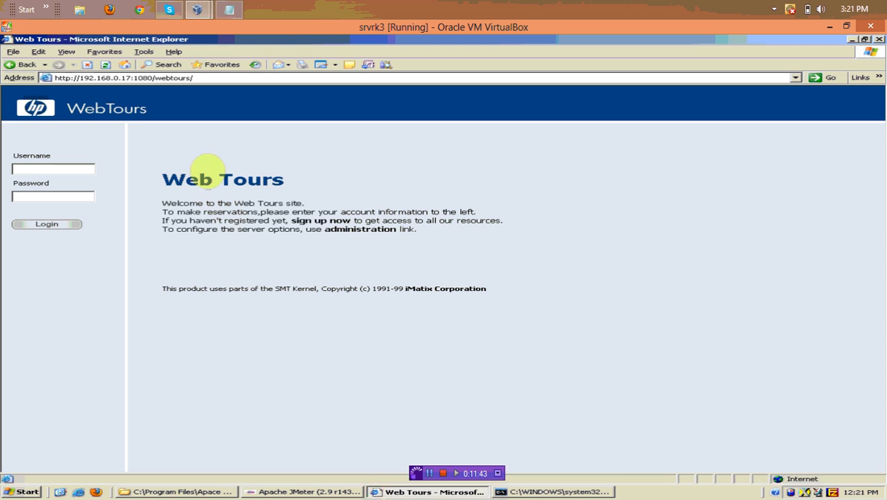
# Set Internet Explorer's LAN proxy to localhost port 8080 and disable automatic settings detection
pyautogui.click(144, 52)
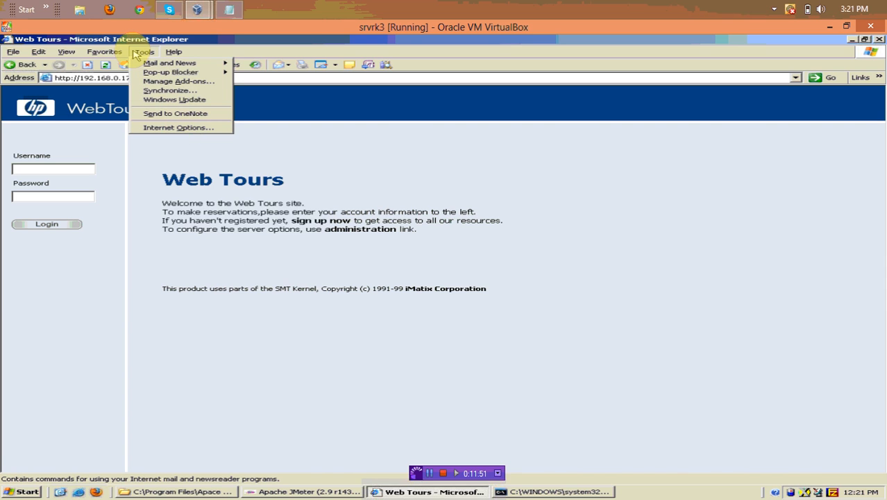
pyautogui.click(161, 127)
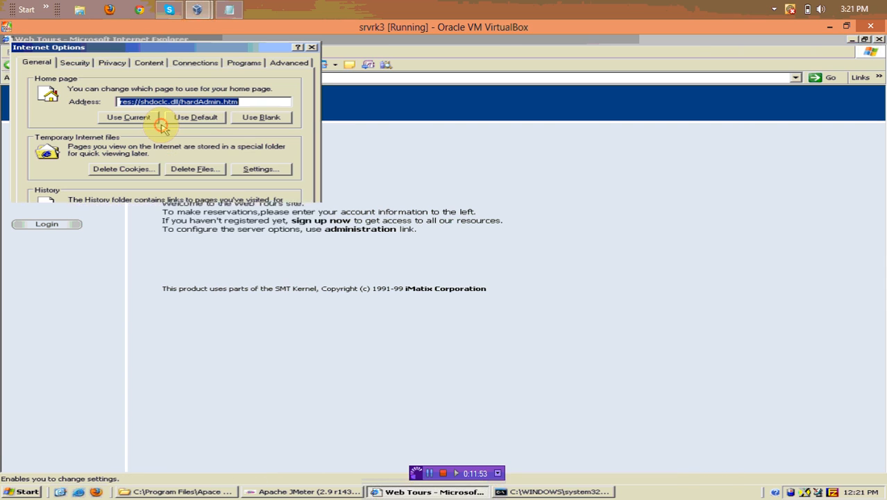
pyautogui.click(182, 63)
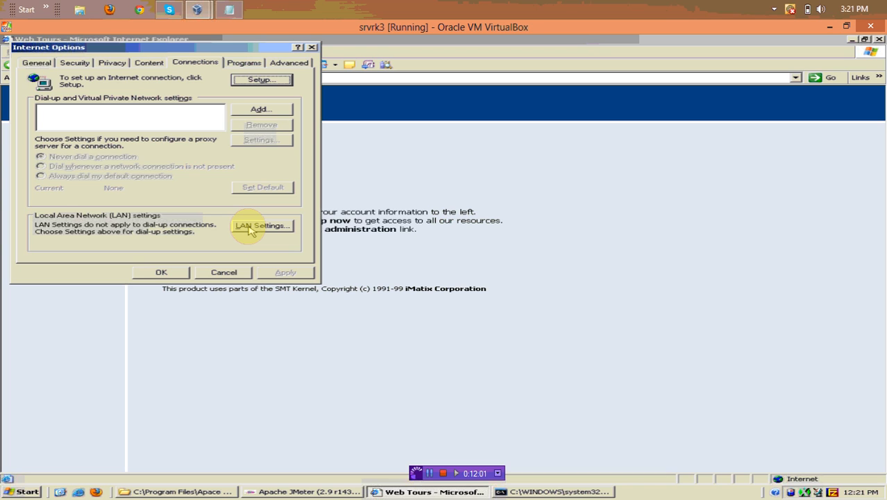
pyautogui.click(250, 230)
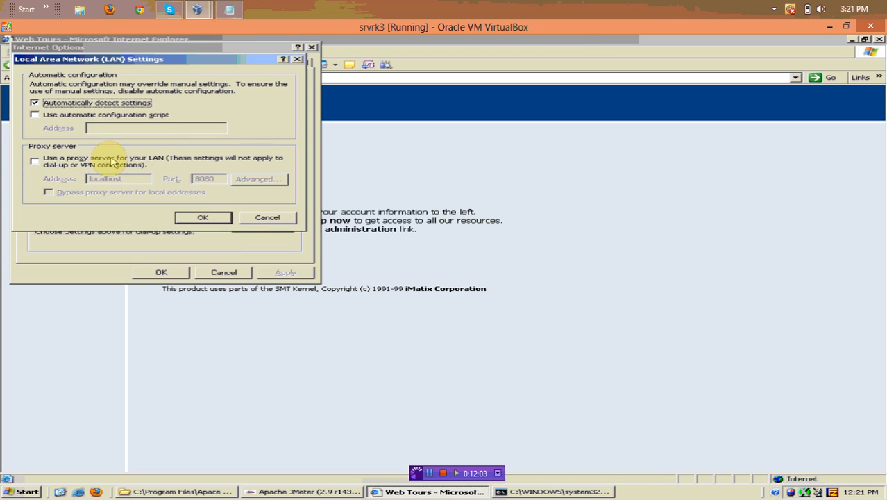
pyautogui.click(108, 162)
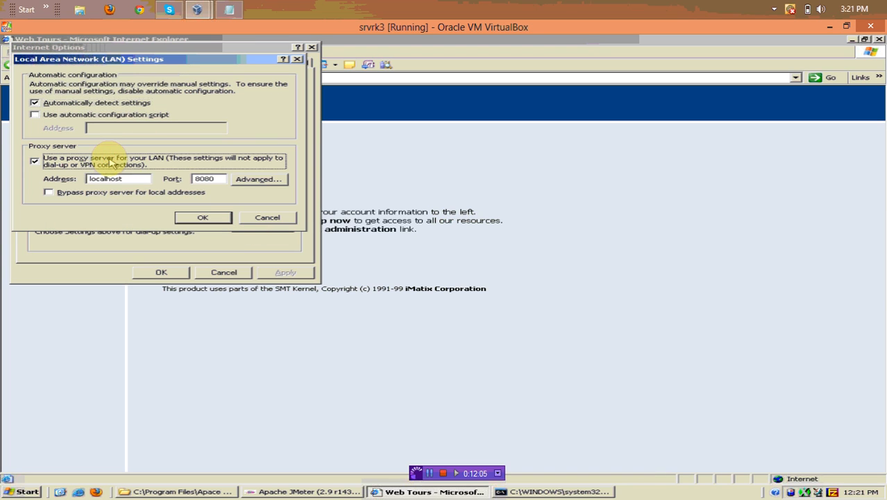
pyautogui.click(46, 104)
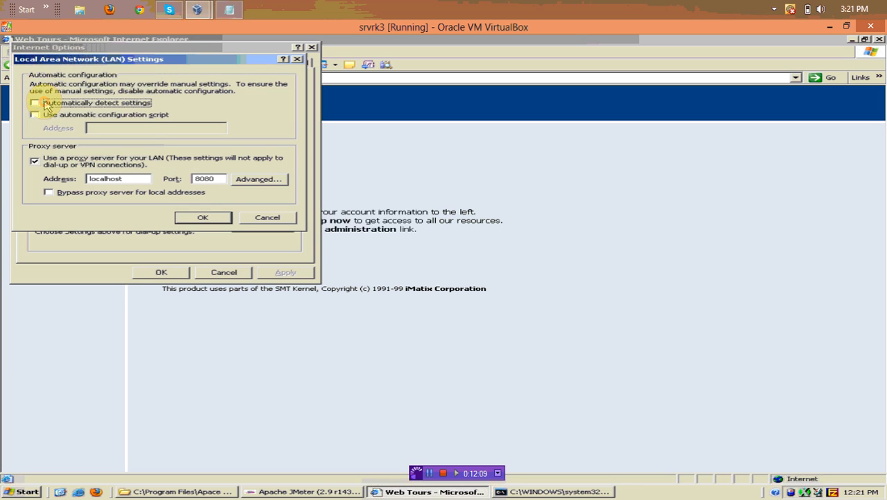
pyautogui.click(202, 218)
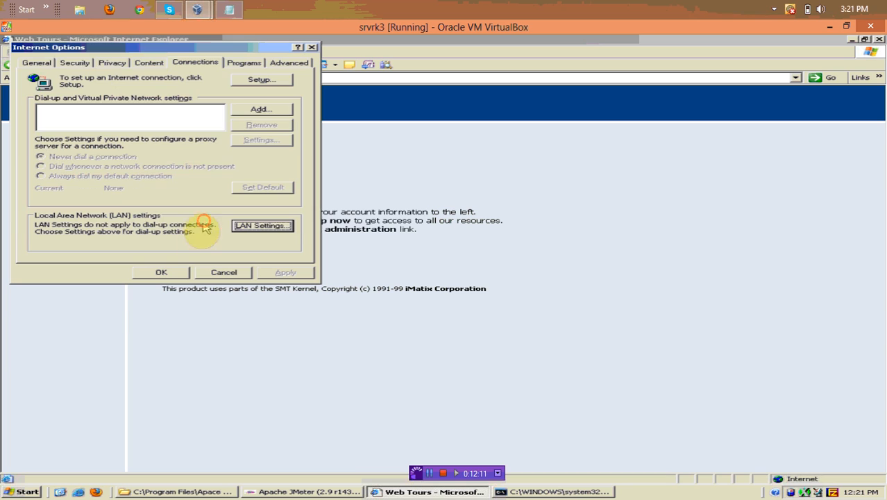
pyautogui.click(163, 272)
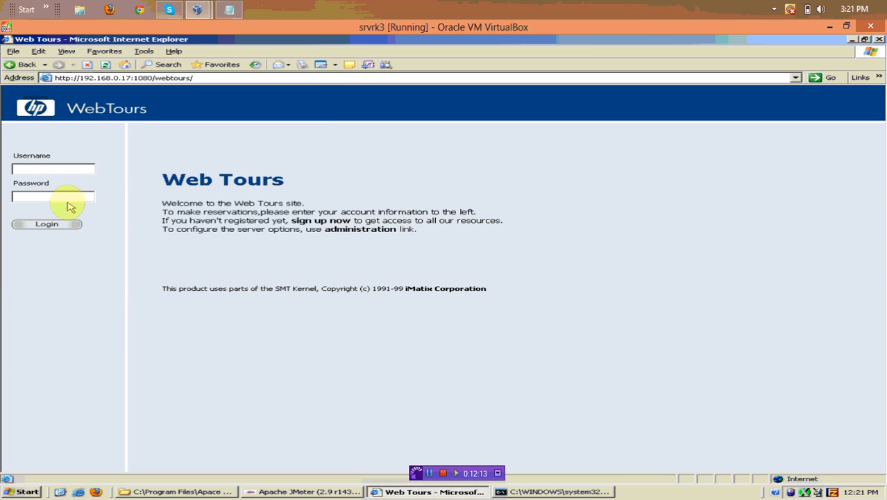
# Start JMeter's HTTP Proxy Server recorder and return to the Web Tours welcome page
pyautogui.click(308, 220)
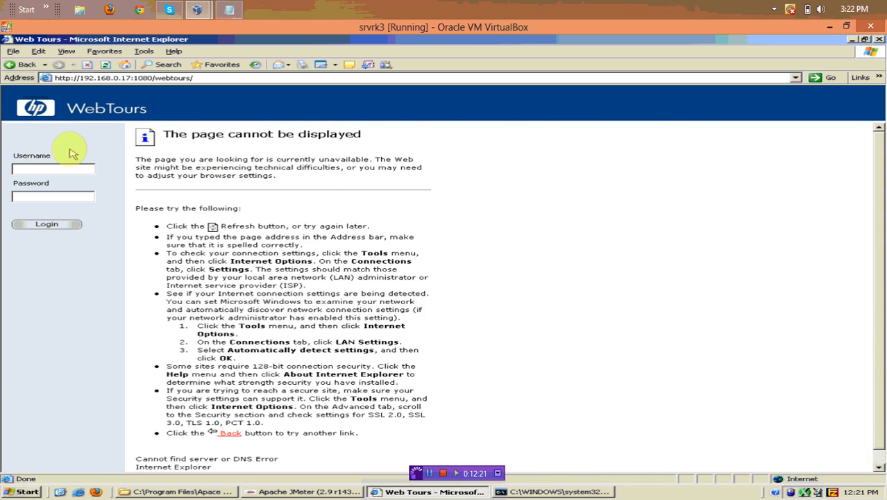
pyautogui.click(20, 64)
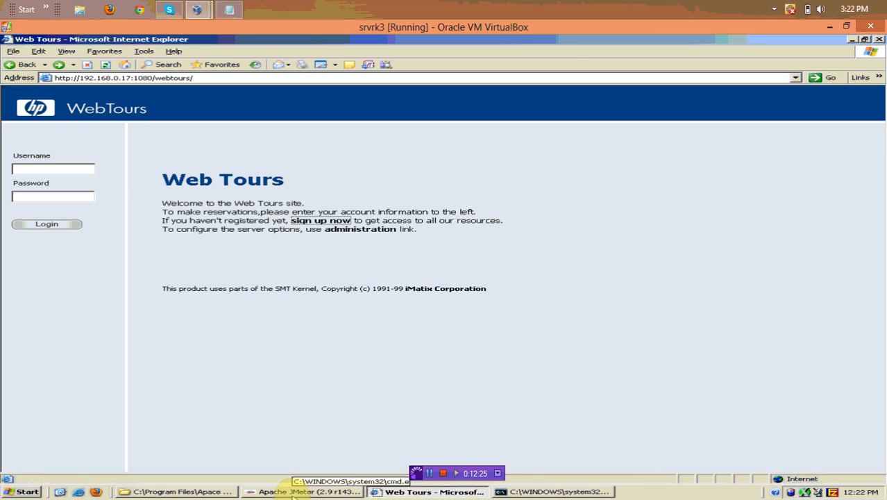
pyautogui.click(313, 491)
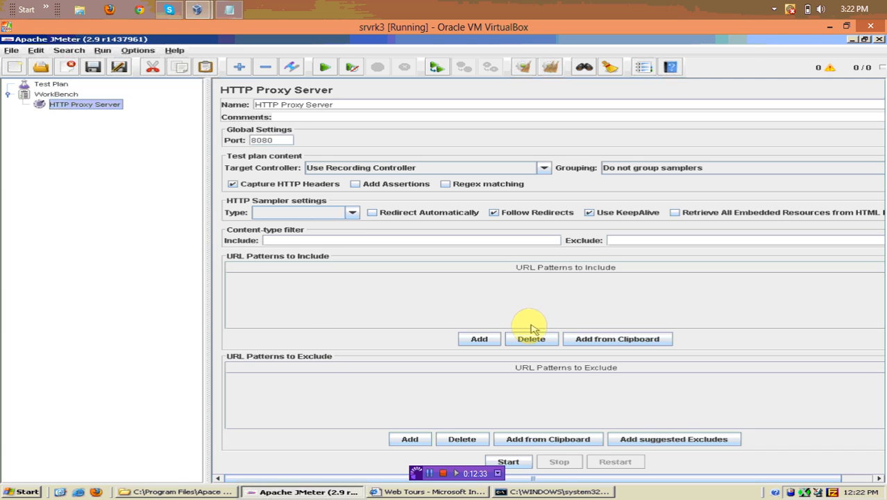
pyautogui.click(527, 462)
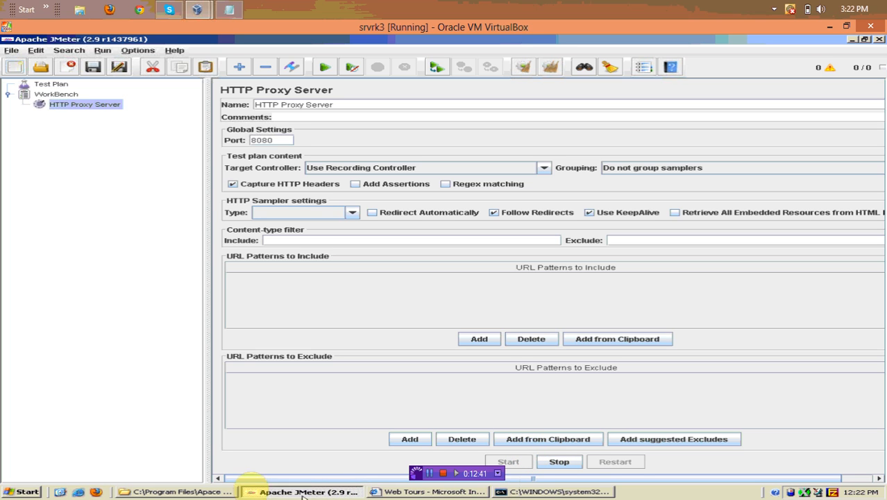
pyautogui.click(437, 489)
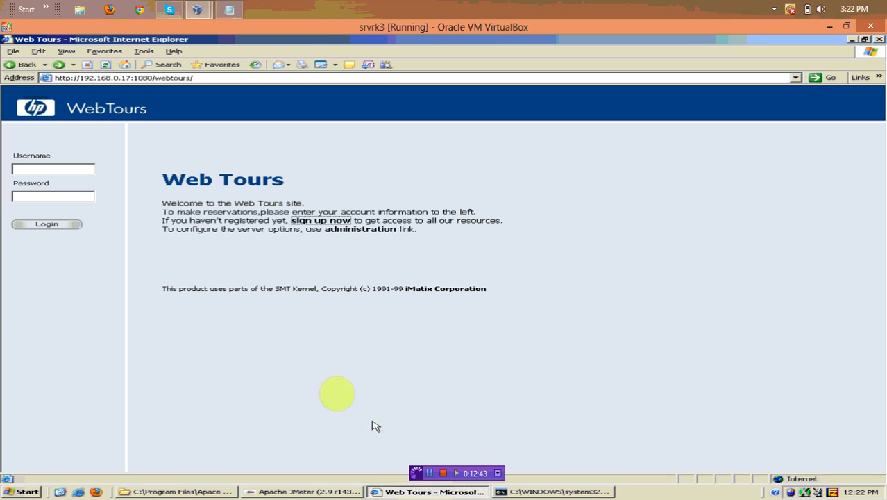
# Open the sign-up form and enter username 'q1', a confirmed password, and first and last names
pyautogui.click(316, 223)
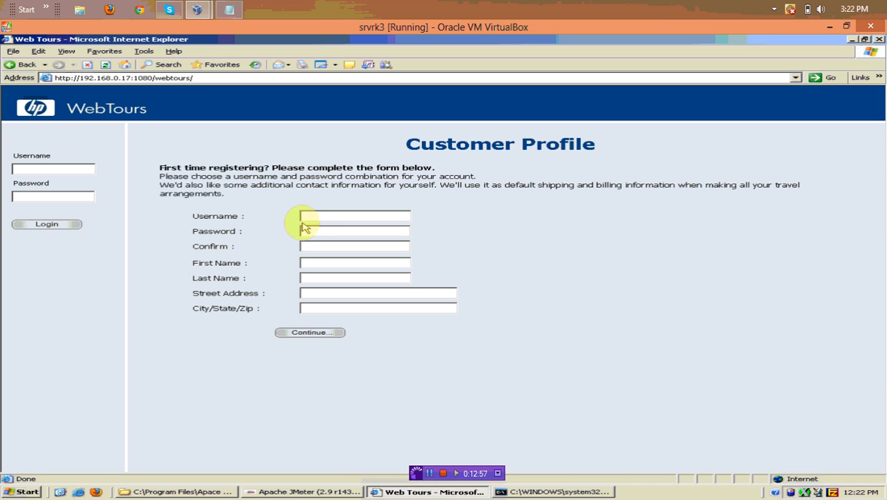
pyautogui.click(306, 216)
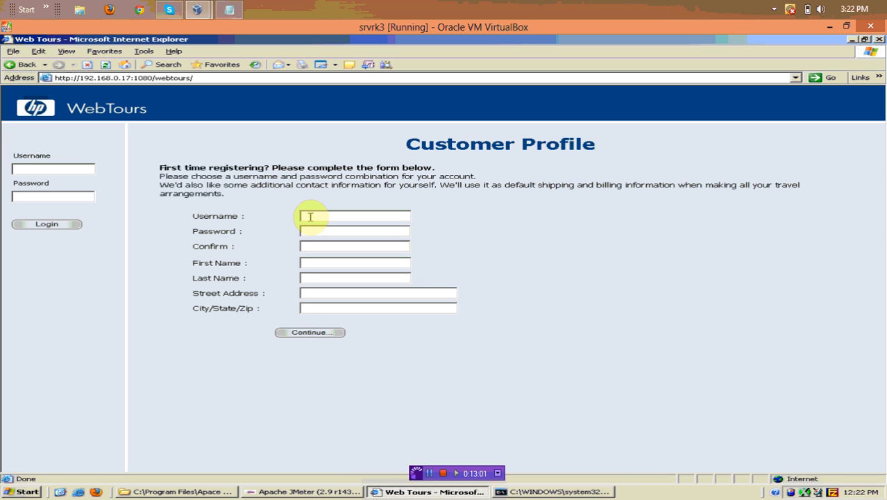
pyautogui.write('q1')
pyautogui.click(327, 232)
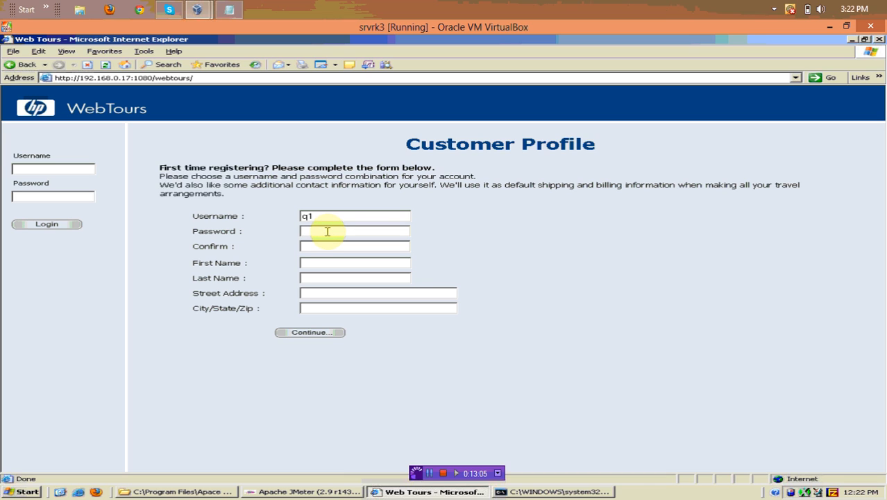
pyautogui.write('123')
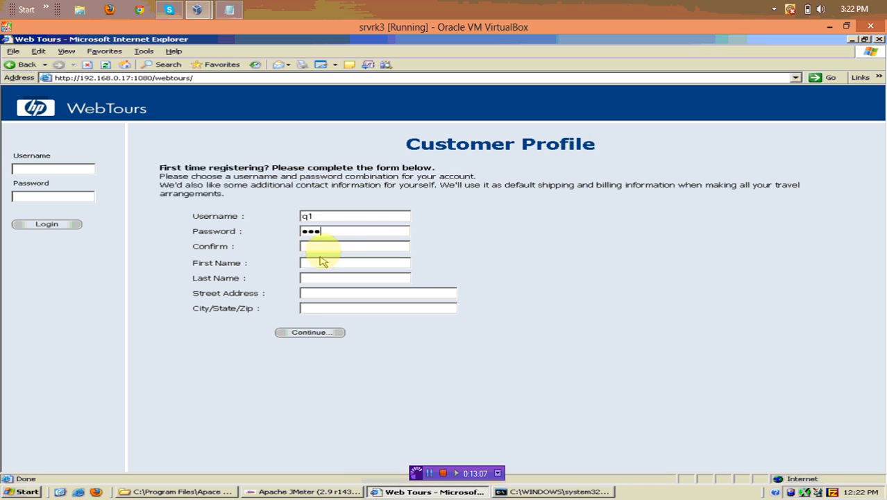
pyautogui.click(324, 247)
pyautogui.write('123')
pyautogui.click(326, 263)
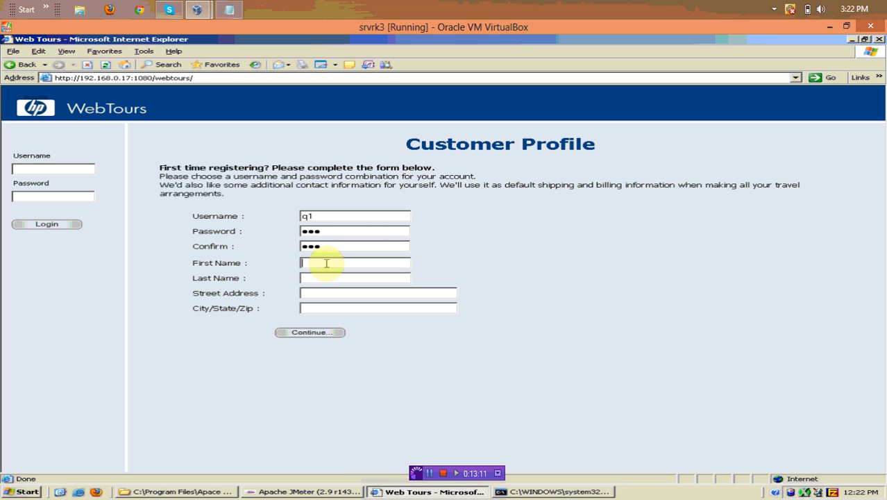
pyautogui.write('a')
pyautogui.click(331, 277)
pyautogui.write('g')
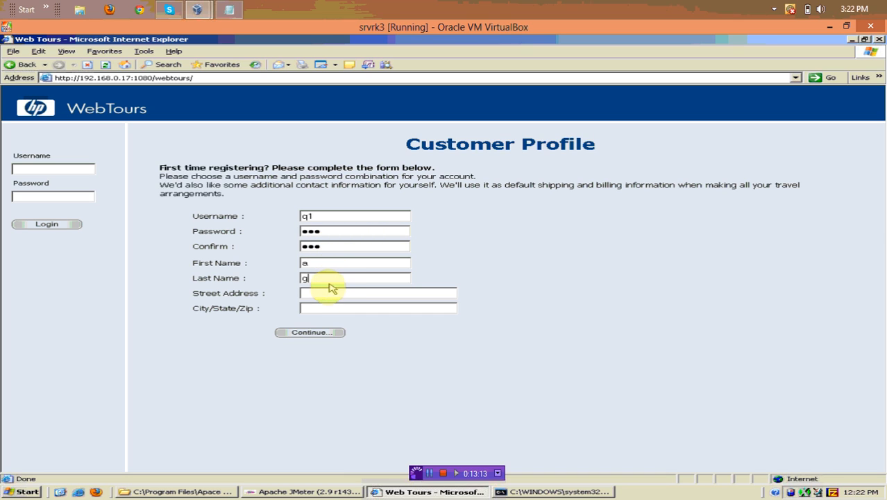
# Fill in the street address and city/state/zip fields, then submit the customer profile
pyautogui.click(328, 290)
pyautogui.write('12')
pyautogui.write('67')
pyautogui.press('Left')
pyautogui.press('Left')
pyautogui.press('Left')
pyautogui.write('-')
pyautogui.click(334, 294)
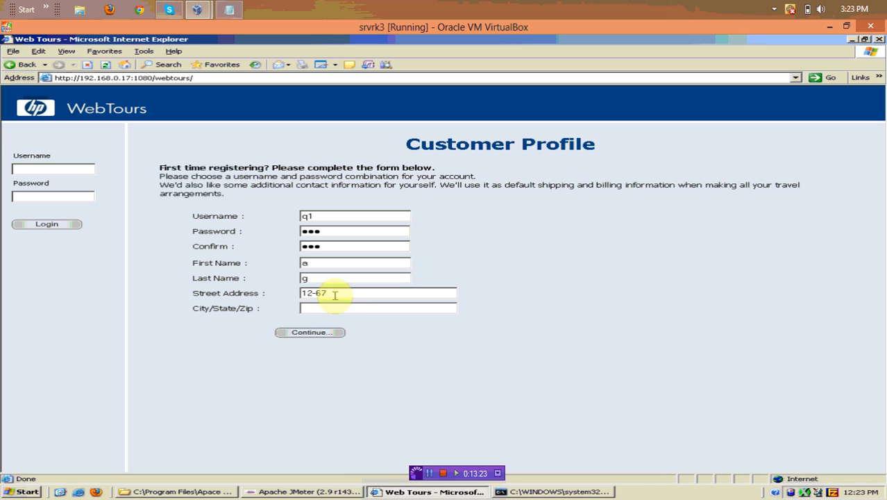
pyautogui.click(337, 307)
pyautogui.write('jamaica')
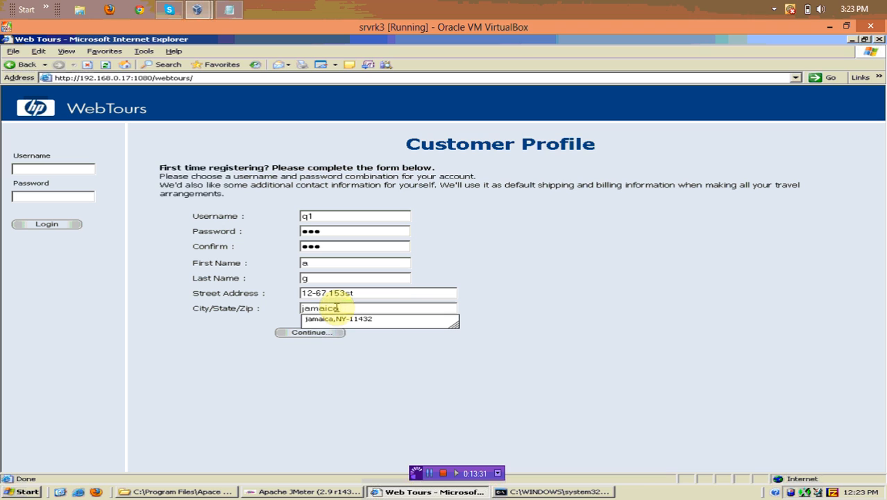
pyautogui.click(338, 321)
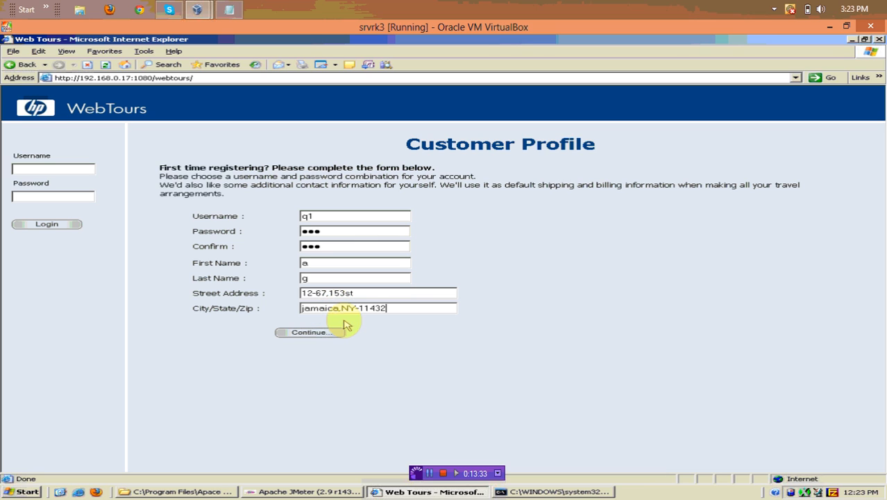
pyautogui.click(323, 333)
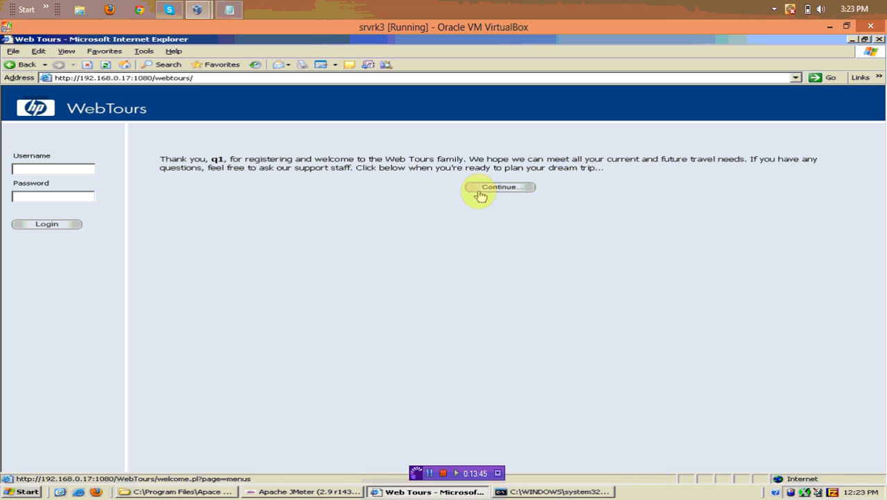
# Continue into the reservation pages and sign off from Web Tours
pyautogui.click(482, 192)
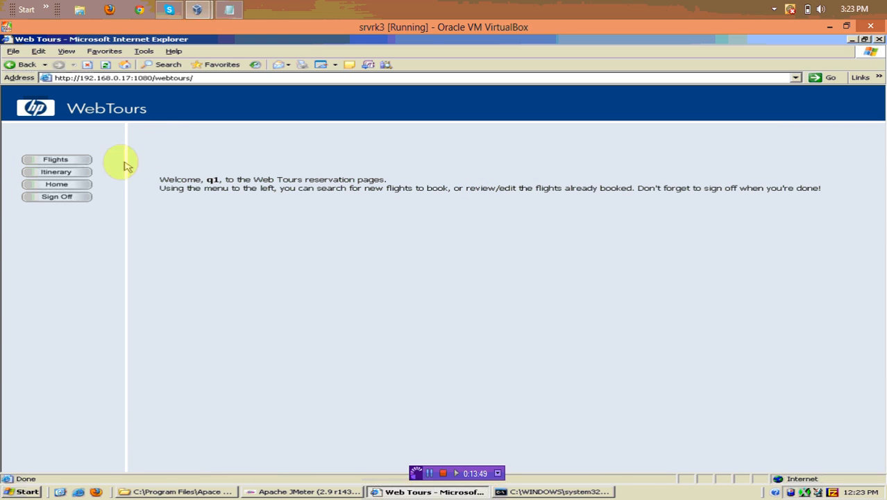
pyautogui.click(66, 201)
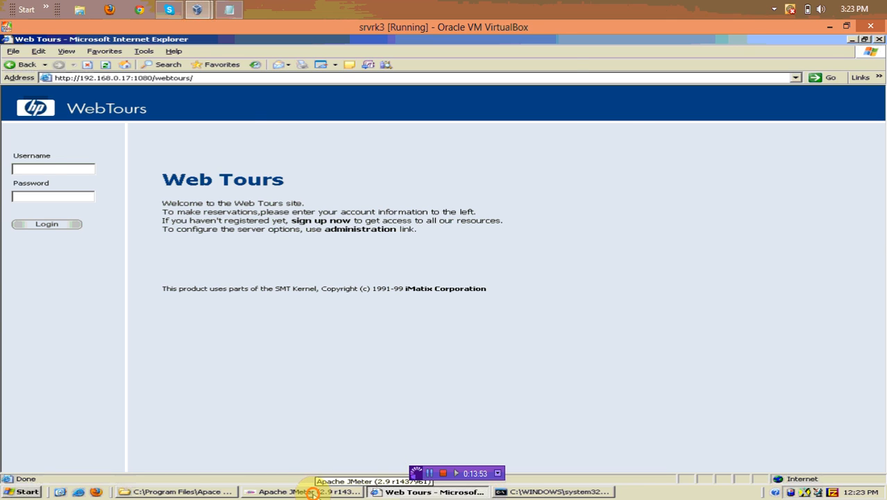
pyautogui.click(307, 492)
# Stop the proxy recorder and inspect the recorded login.pl, welcome.pl and nav.pl samplers
pyautogui.click(558, 461)
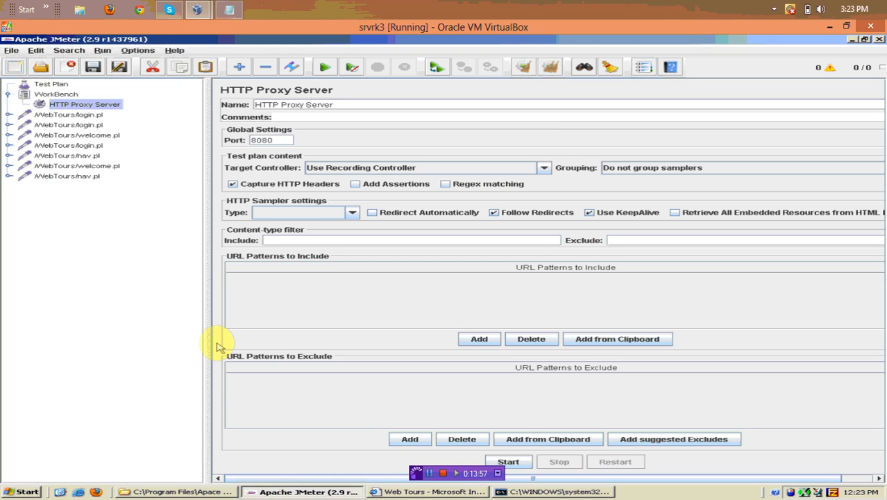
pyautogui.click(56, 115)
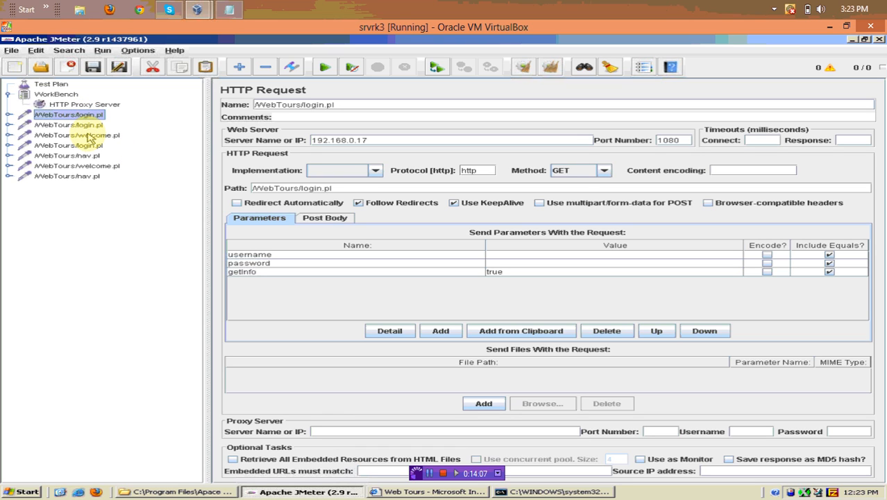
pyautogui.click(87, 126)
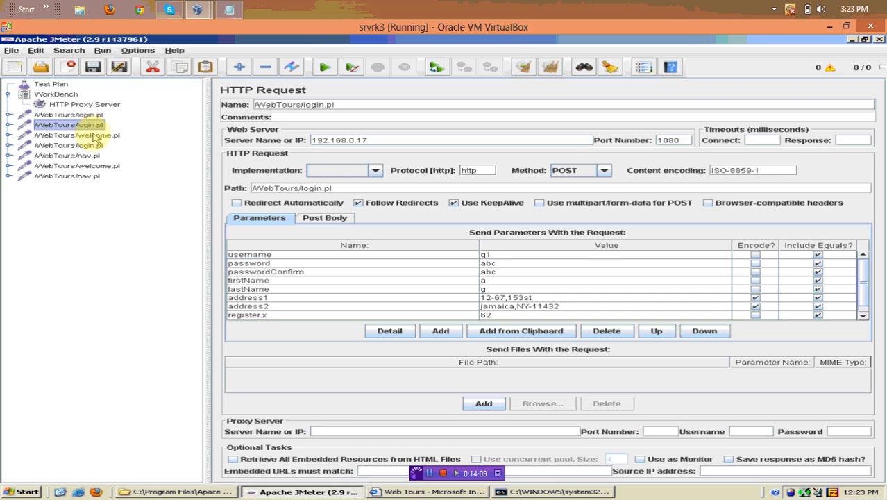
pyautogui.click(93, 135)
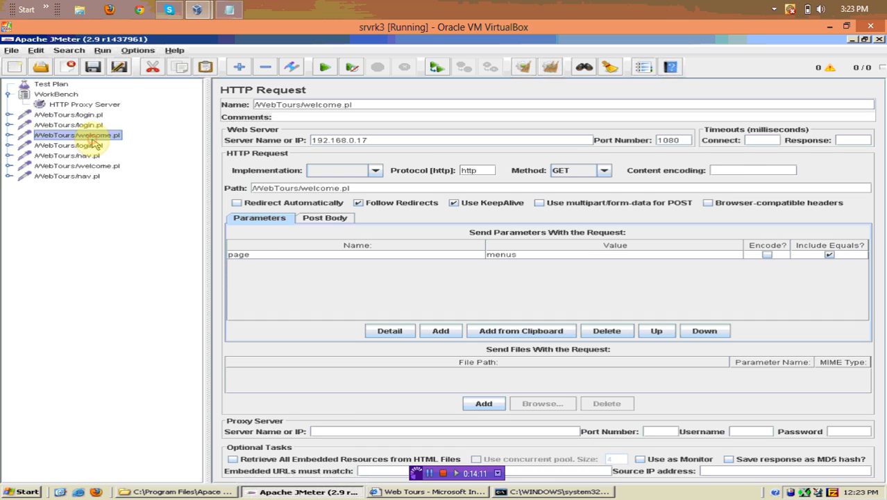
pyautogui.click(91, 146)
pyautogui.click(90, 156)
pyautogui.click(90, 167)
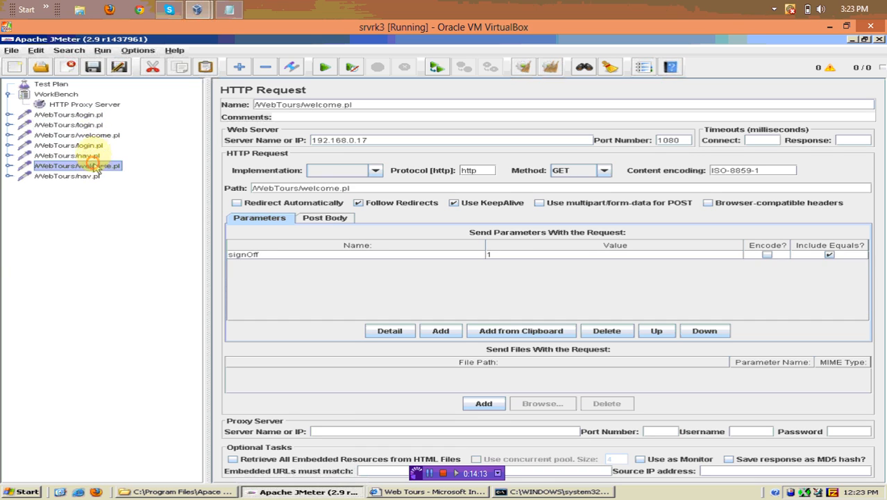
pyautogui.click(90, 116)
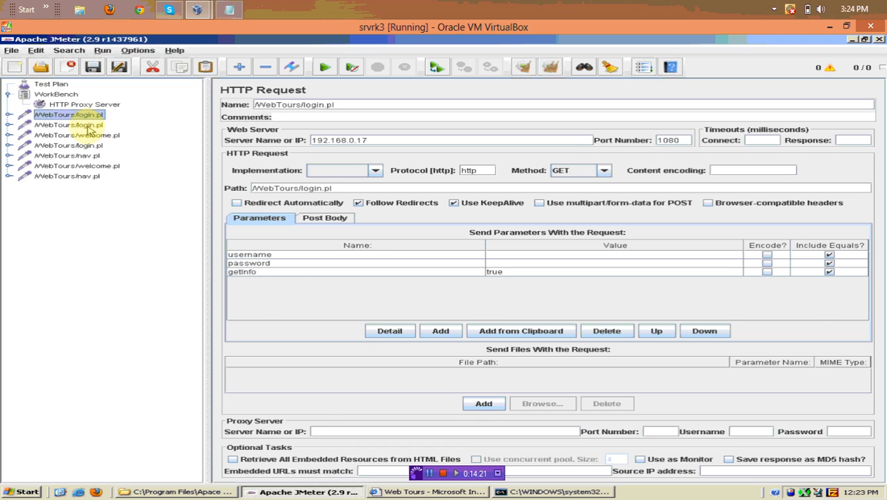
pyautogui.click(87, 125)
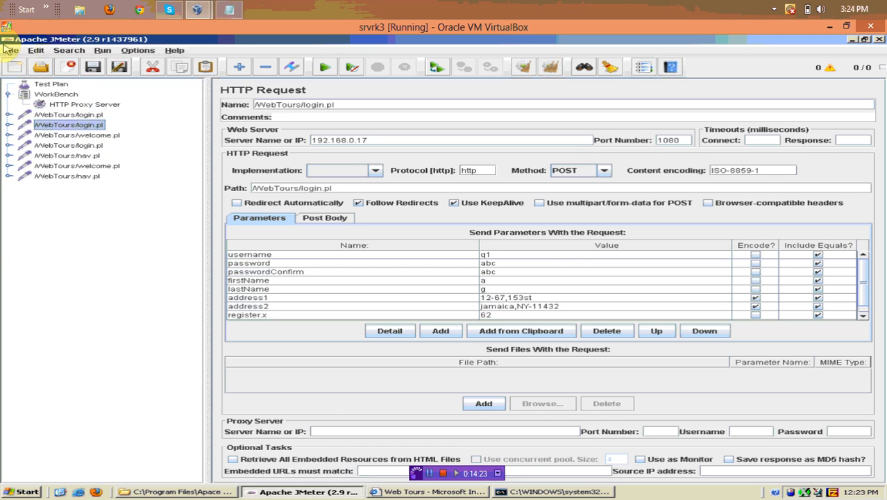
# Save the test plan as 'blak script.jmx'
pyautogui.click(7, 50)
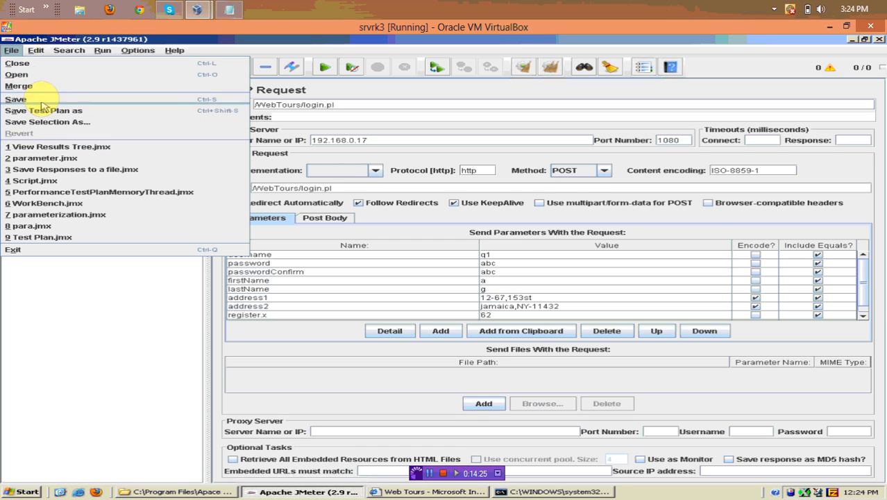
pyautogui.click(114, 292)
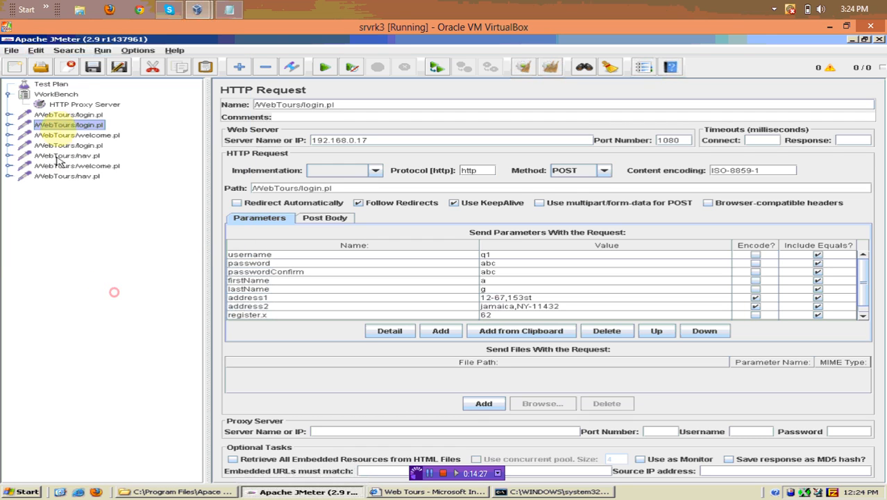
pyautogui.click(92, 67)
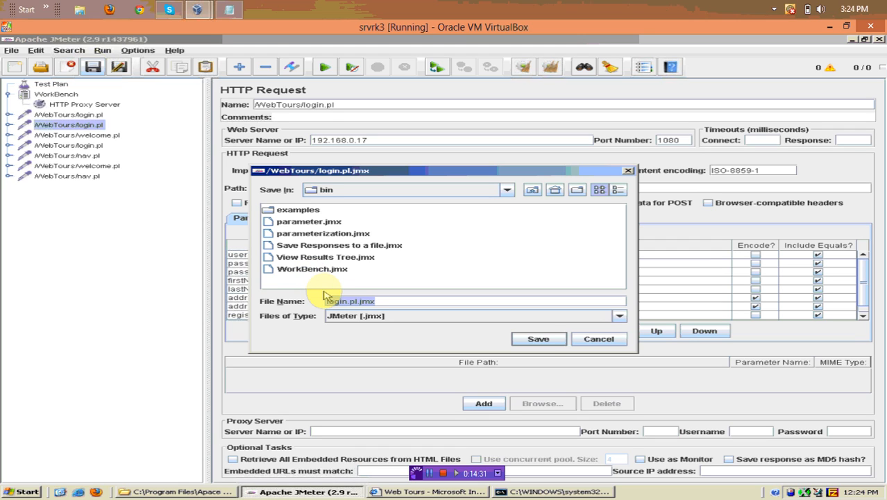
pyautogui.press('BackSpace')
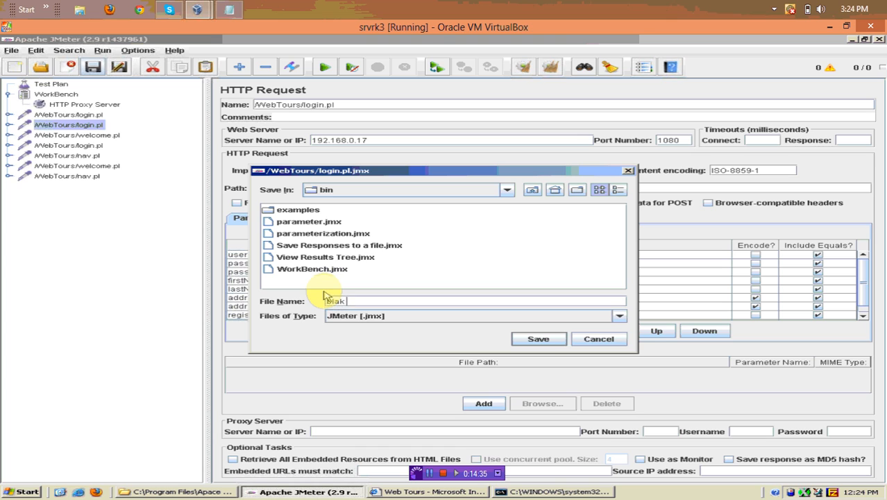
pyautogui.write('blak script')
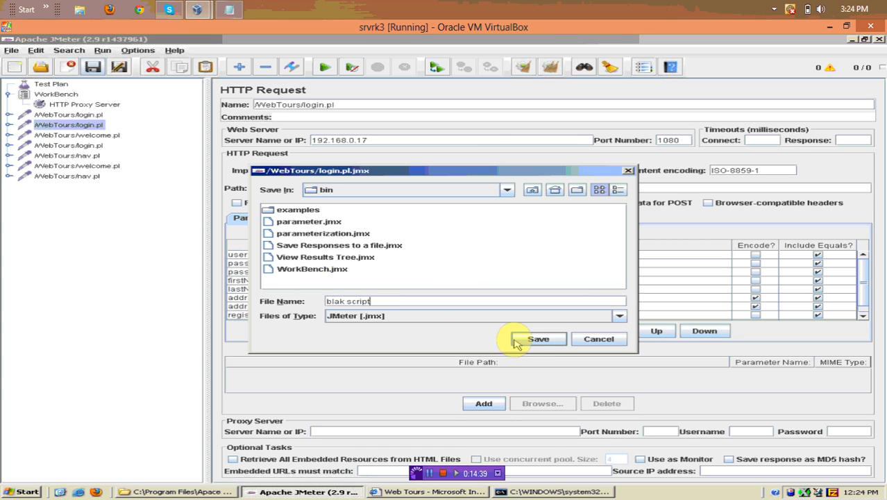
pyautogui.click(529, 339)
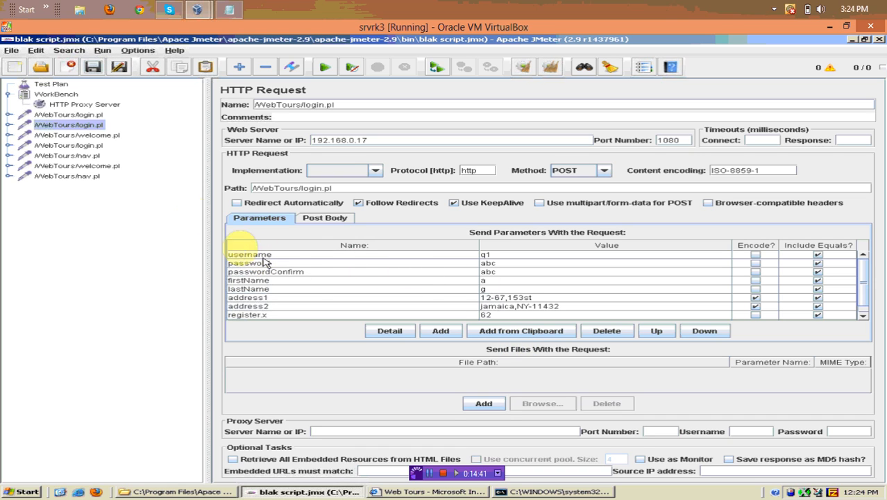
# Review both login.pl samplers' parameters, including the username value q1
pyautogui.click(89, 115)
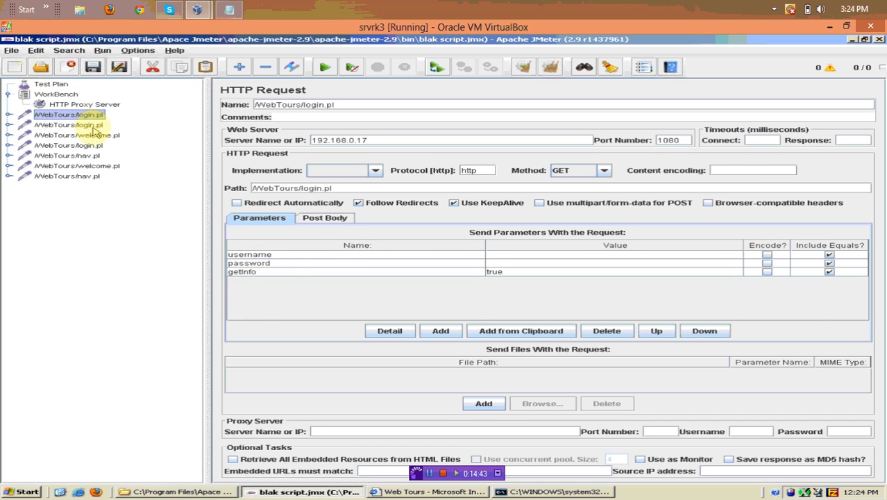
pyautogui.click(90, 126)
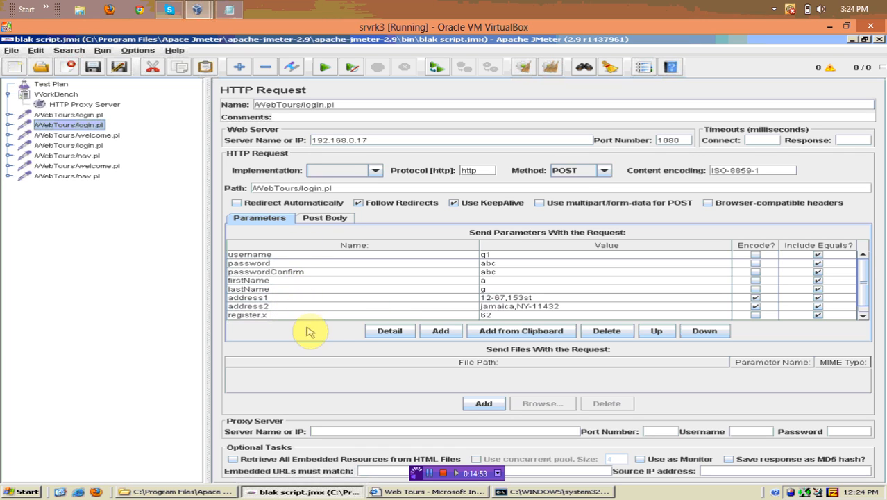
pyautogui.click(501, 256)
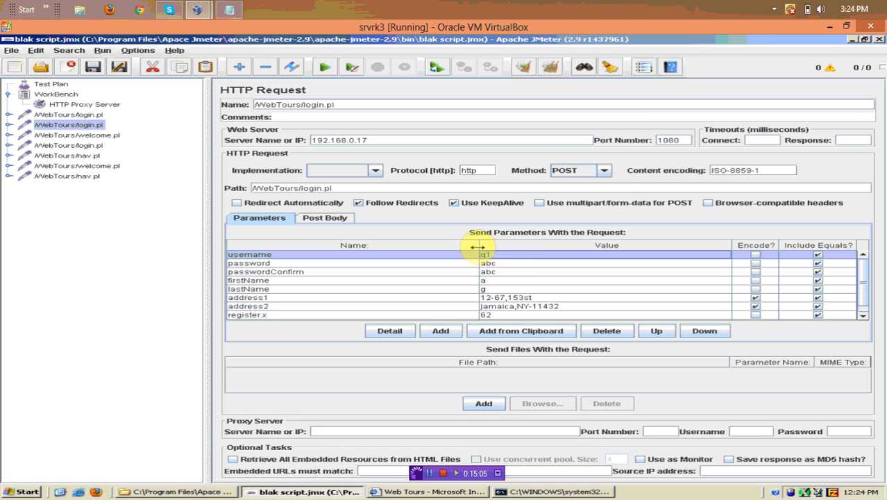
pyautogui.click(851, 39)
# Minimize the open windows and open Local Disk (C:) from My Computer
pyautogui.click(851, 40)
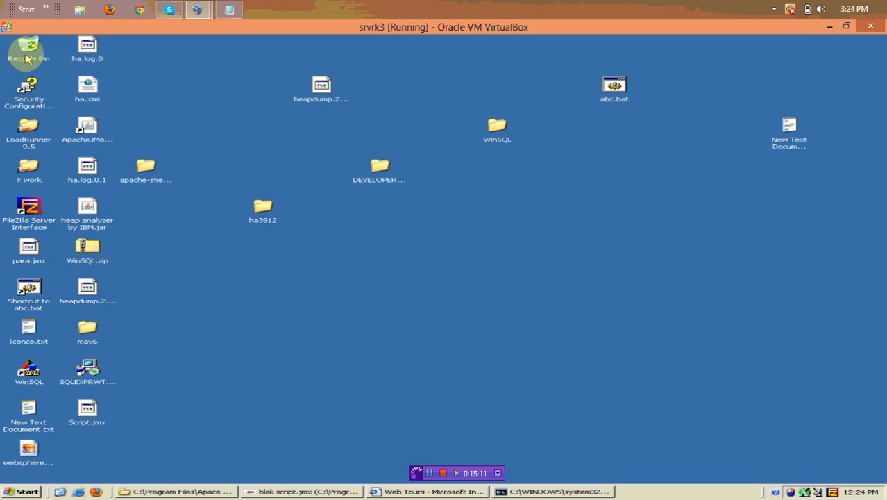
pyautogui.click(26, 58)
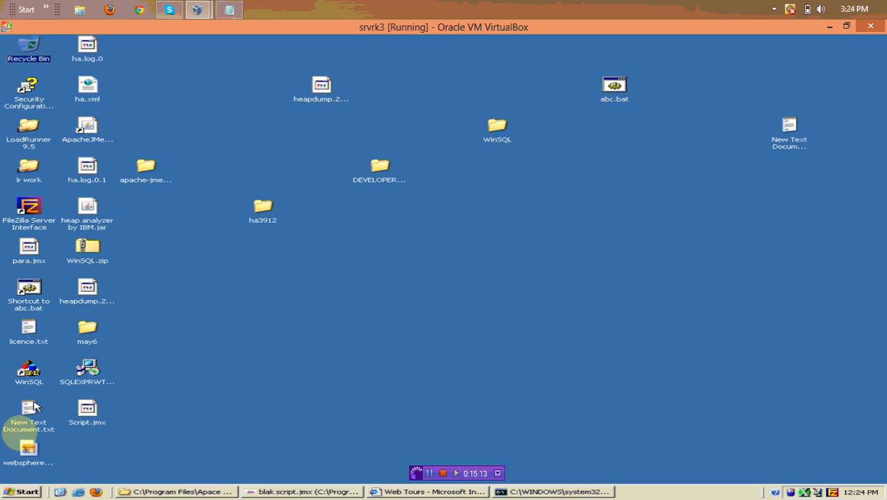
pyautogui.click(127, 420)
pyautogui.click(28, 488)
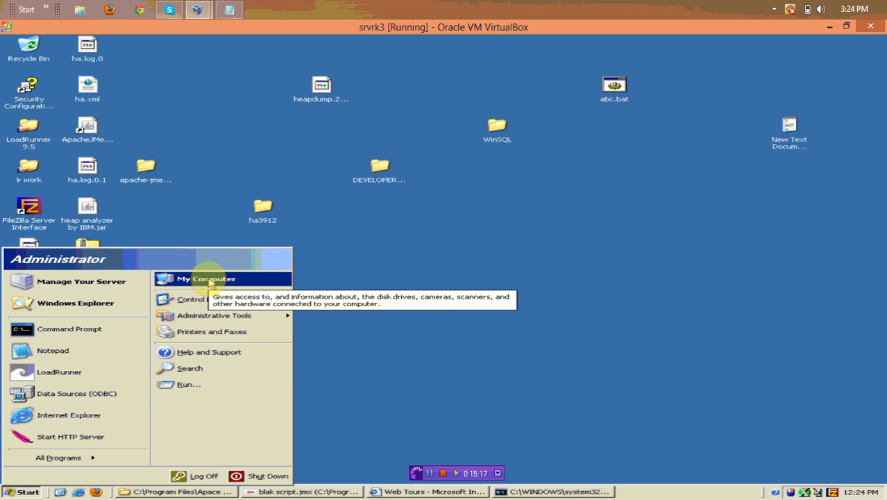
pyautogui.click(210, 280)
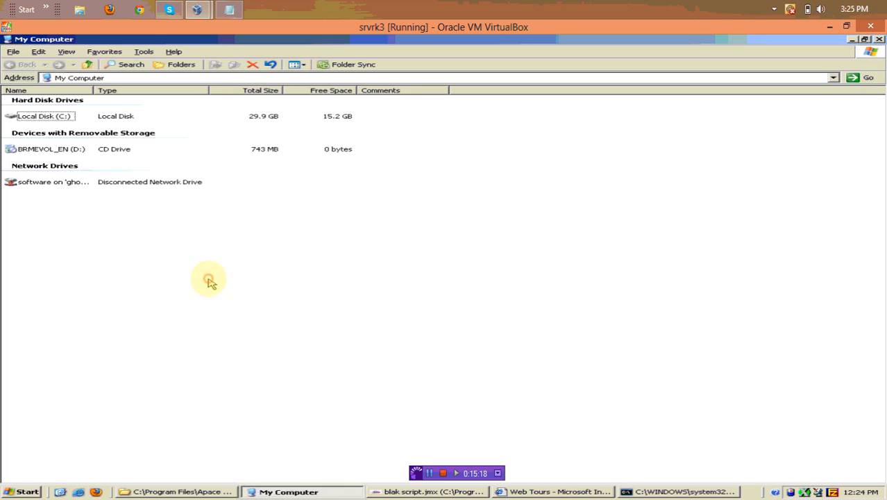
pyautogui.click(45, 116)
pyautogui.doubleClick(45, 116)
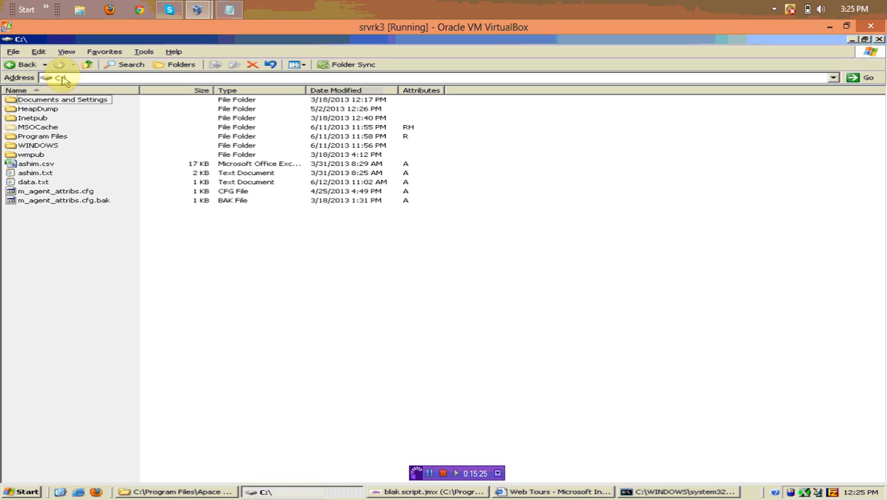
# Create a new text file named testdata.txt in C:\ and open it in Notepad
pyautogui.rightClick(74, 234)
pyautogui.moveTo(223, 321)
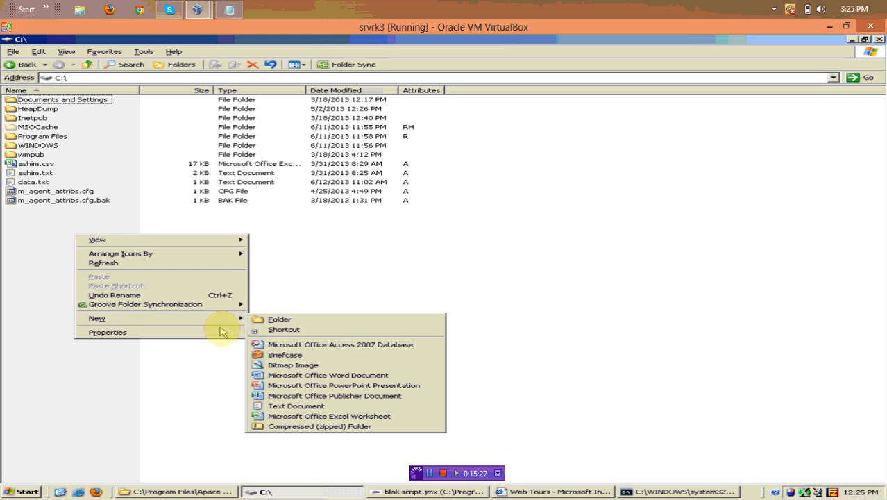
pyautogui.click(302, 407)
pyautogui.write('test')
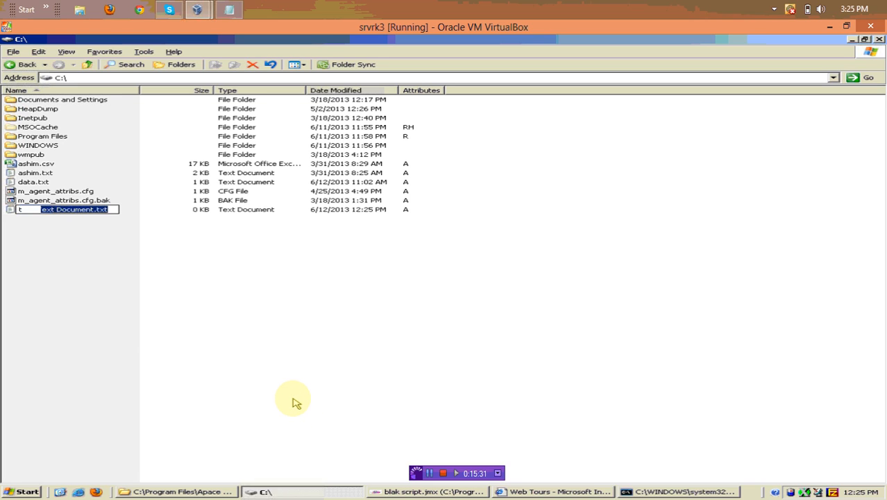
pyautogui.write('d')
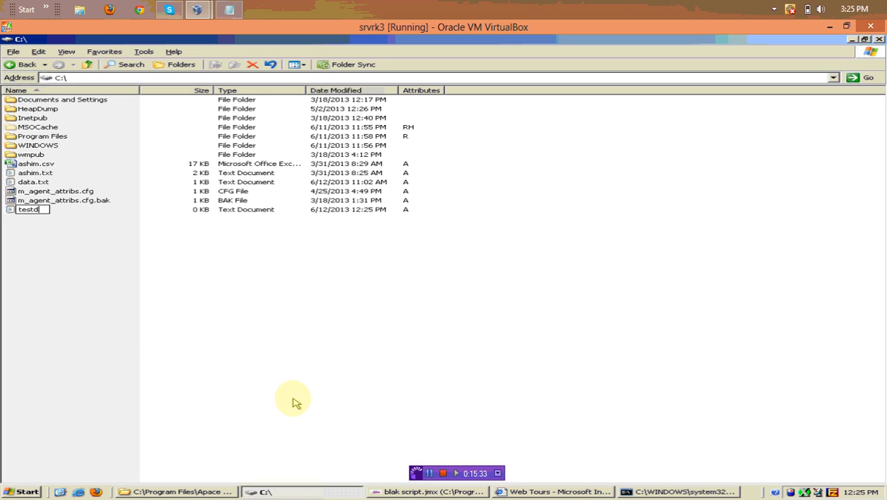
pyautogui.write('ata.txt')
pyautogui.press('Return')
pyautogui.press('Return')
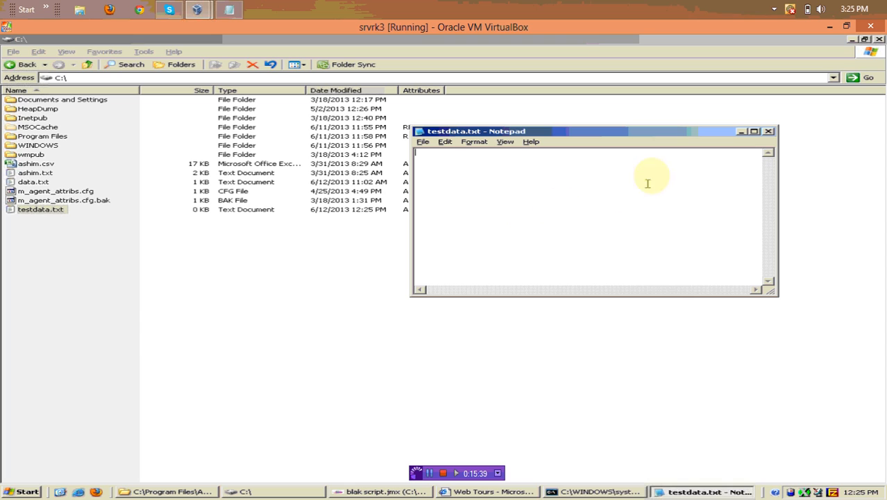
# In maximized Notepad, enter the lines q2,abc, q3,abc and q4,abc
pyautogui.click(755, 131)
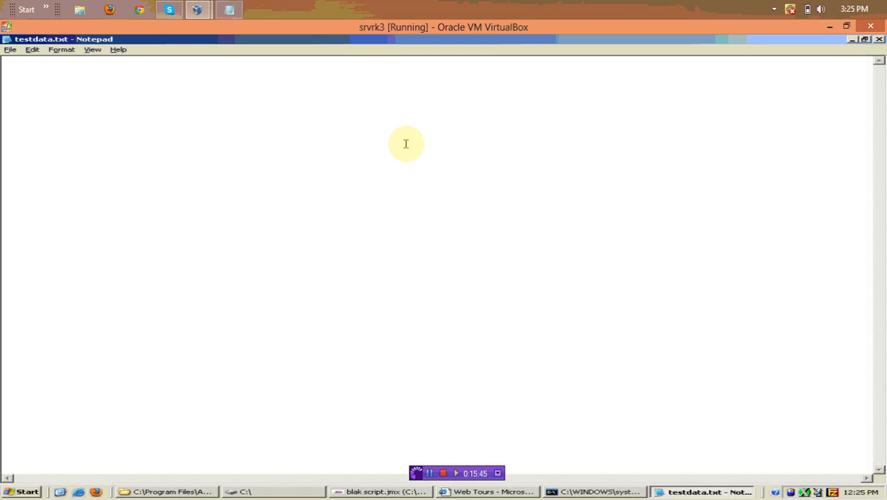
pyautogui.write('q')
pyautogui.write('2 abc')
pyautogui.press('BackSpace')
pyautogui.press('BackSpace')
pyautogui.write('2,abc')
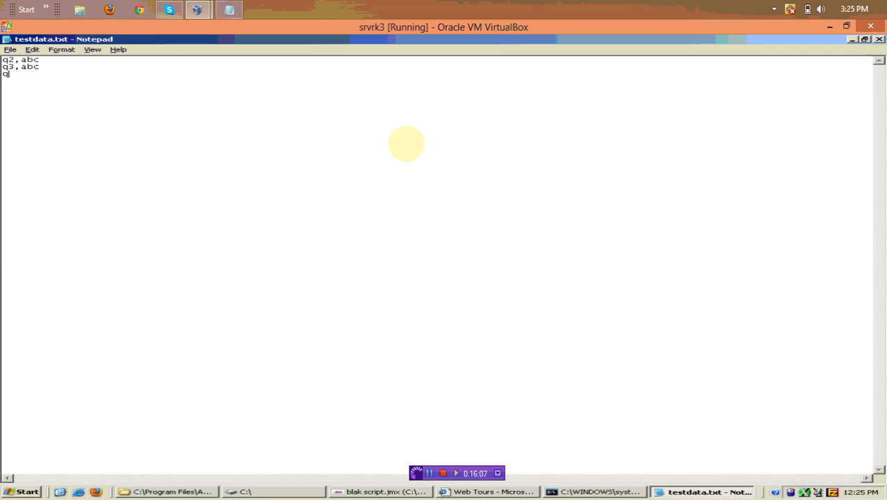
pyautogui.write(',abc')
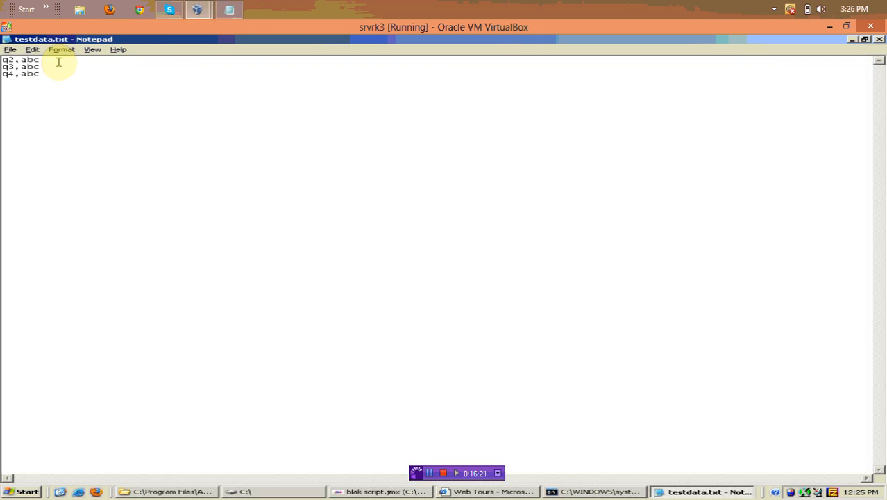
# Correct the passwords so the lines read q2,a2, q3,a3 and q4,a4
pyautogui.write('1')
pyautogui.click(54, 67)
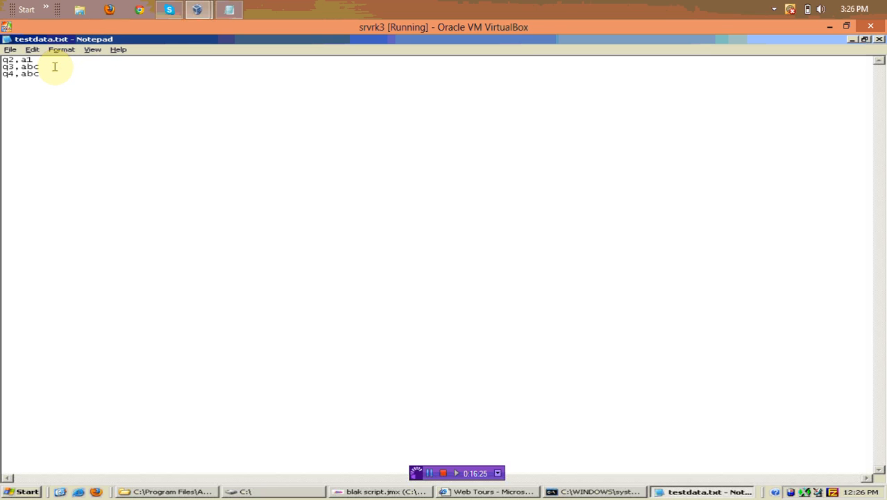
pyautogui.write('2')
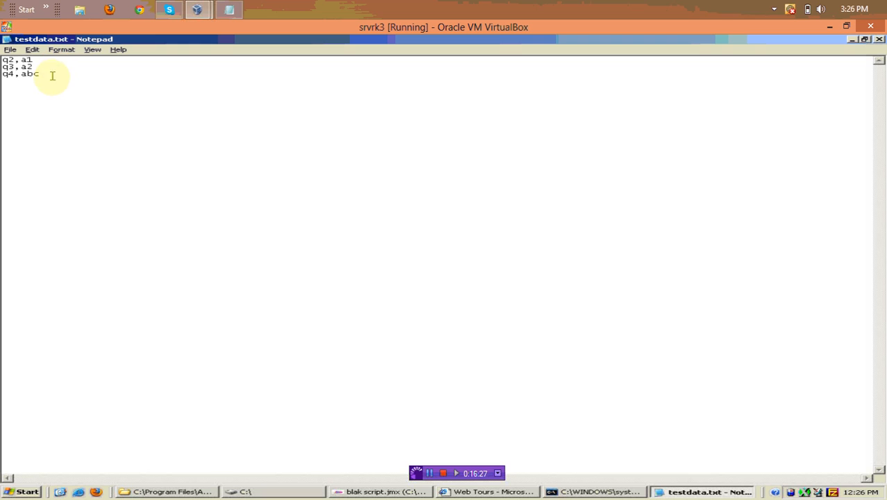
pyautogui.click(44, 73)
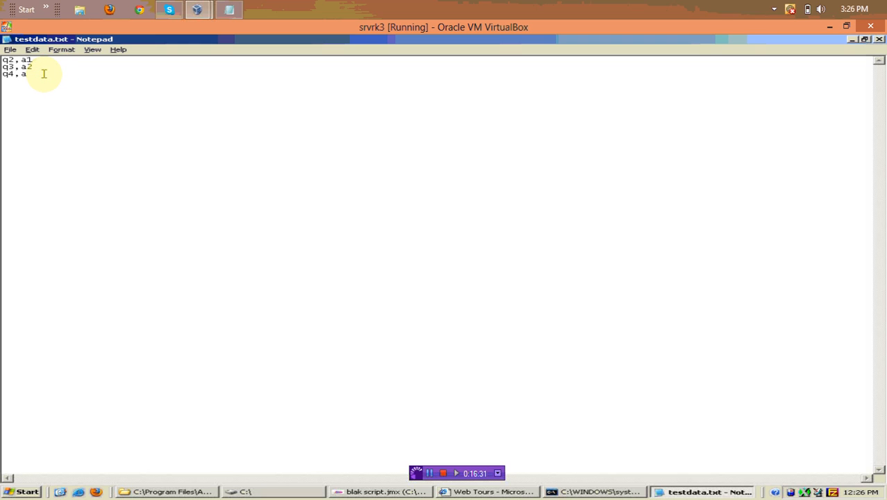
pyautogui.write('2')
pyautogui.click(40, 66)
pyautogui.press('BackSpace')
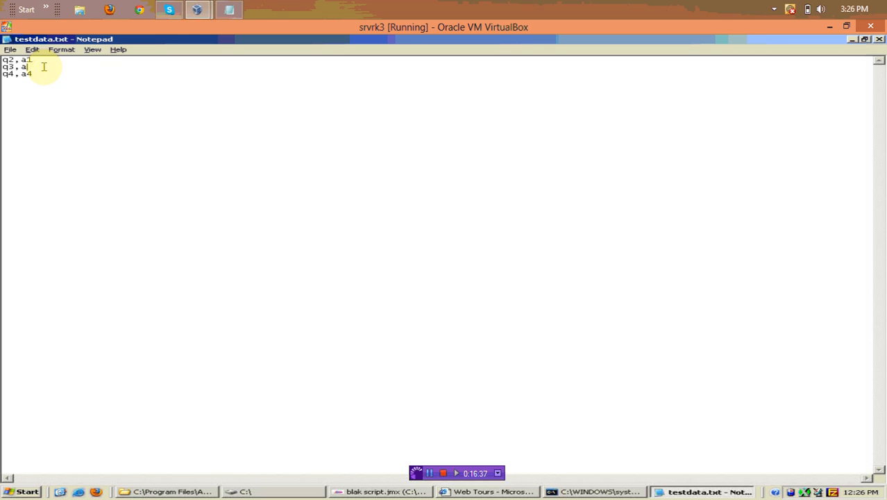
pyautogui.write('3')
pyautogui.click(45, 52)
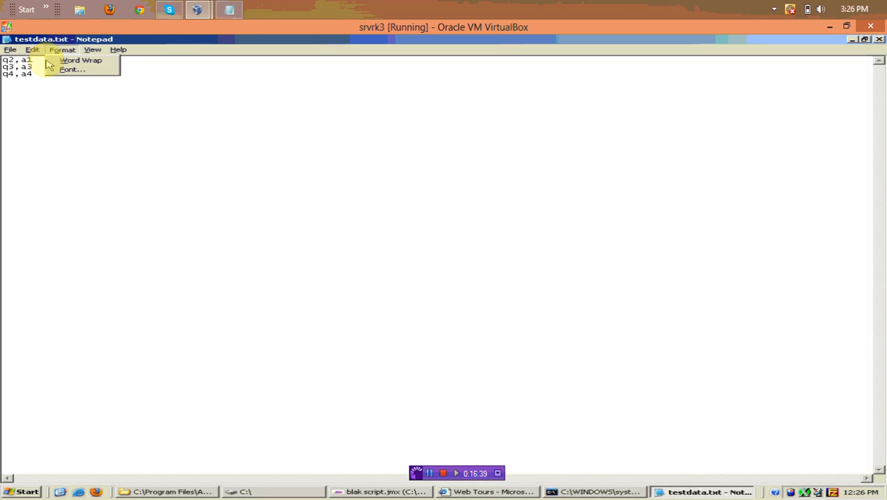
pyautogui.click(40, 55)
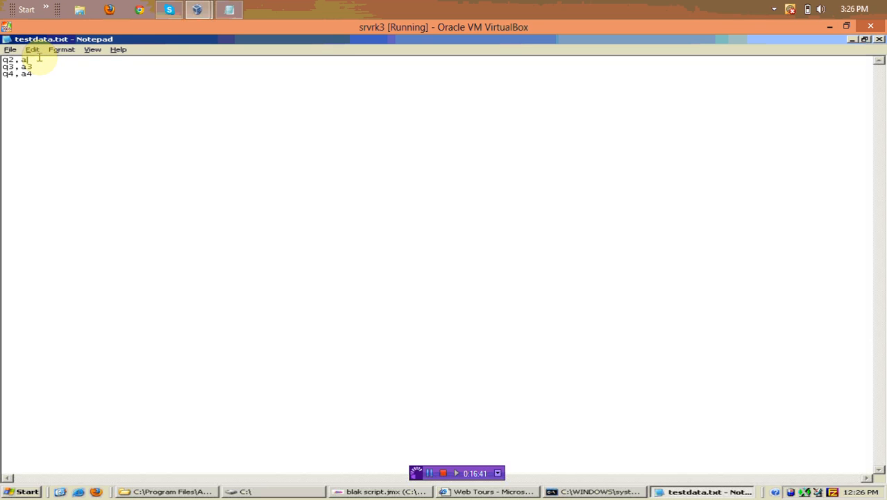
pyautogui.write('3')
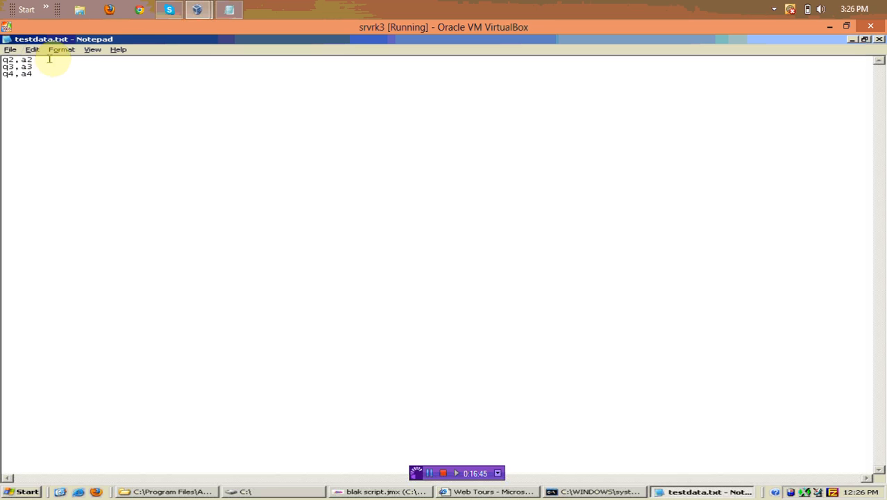
# Add a fifth line q5,a5 after the q4 line
pyautogui.click(42, 72)
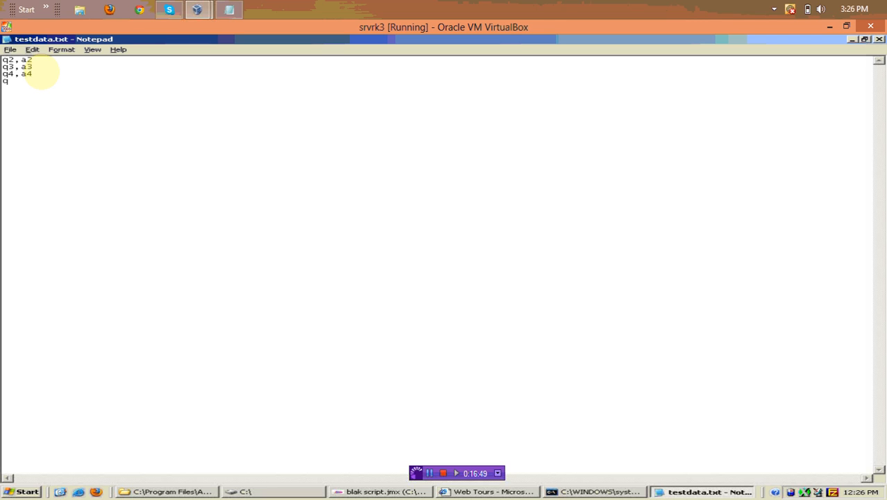
pyautogui.write('q5')
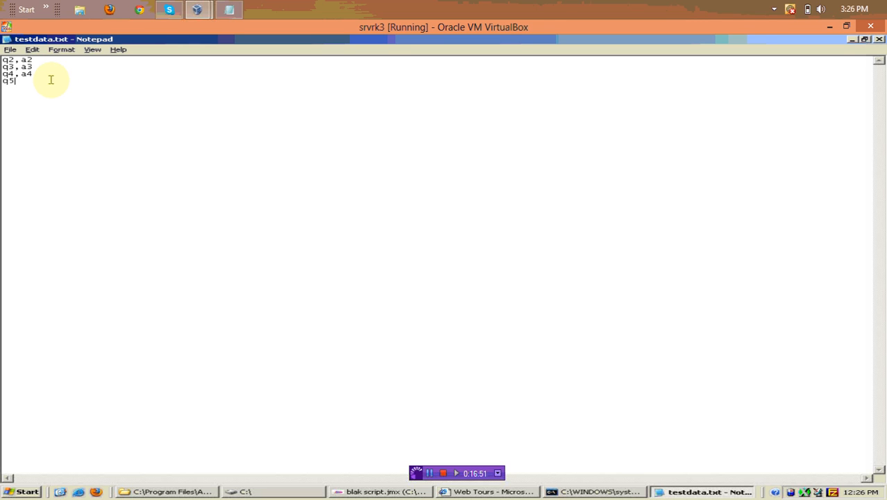
pyautogui.write(',a5')
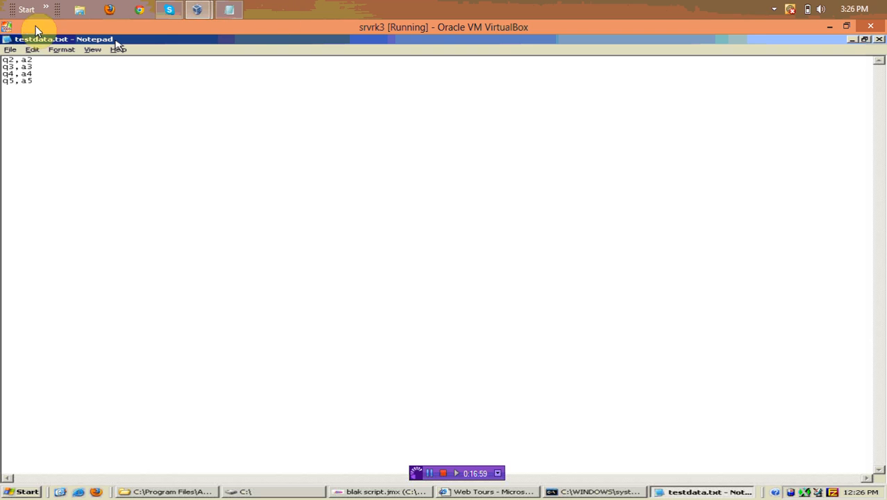
# Save testdata.txt and close Notepad
pyautogui.click(7, 50)
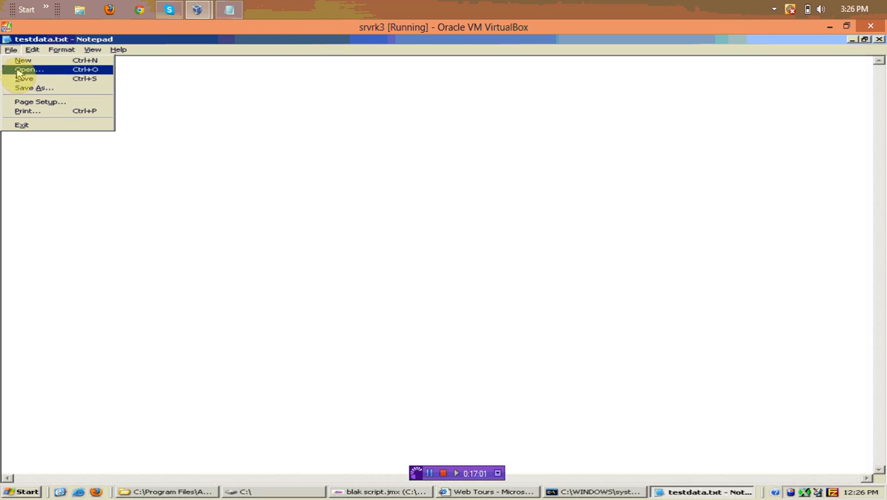
pyautogui.click(20, 78)
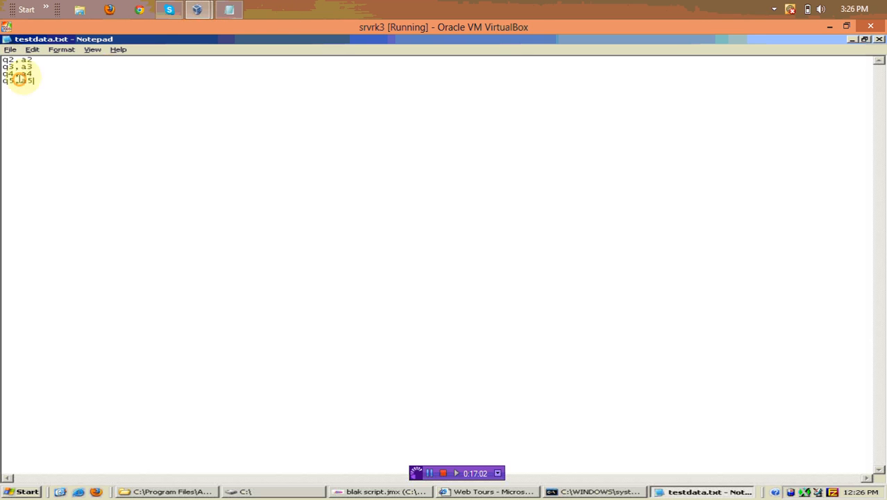
pyautogui.click(879, 39)
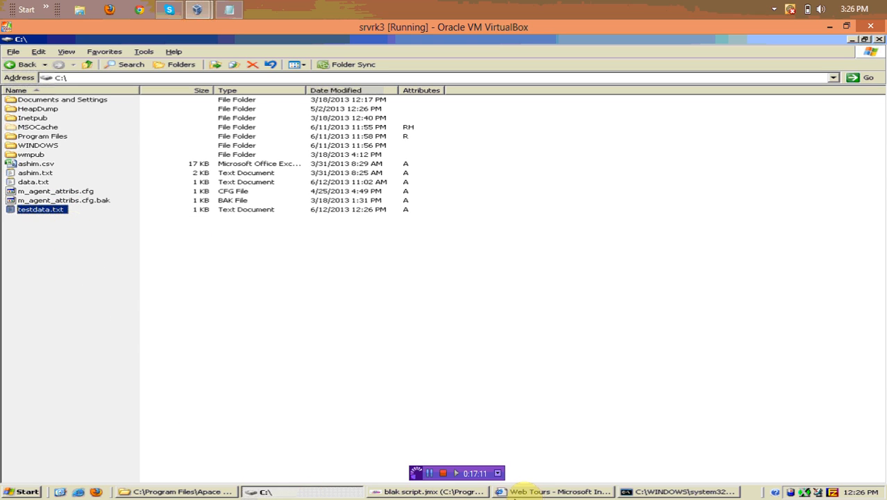
# Select the seven recorded /WebTours/ samplers from login.pl to nav.pl and copy them
pyautogui.click(427, 491)
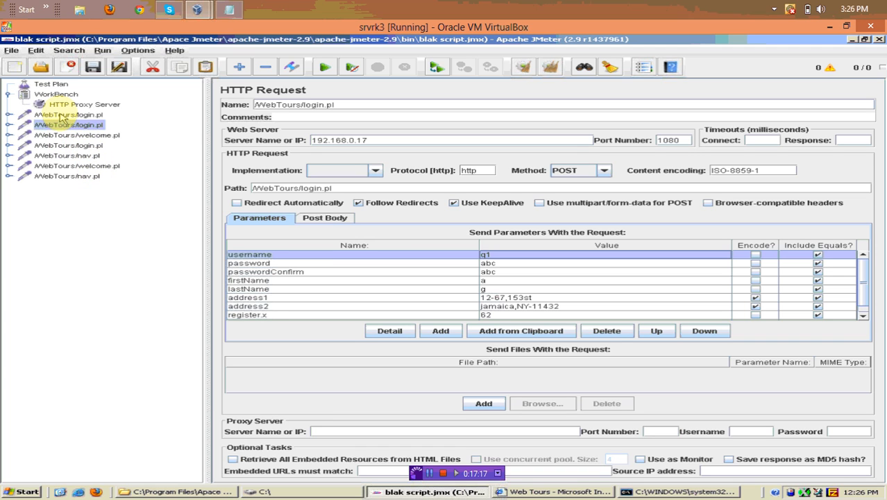
pyautogui.click(60, 105)
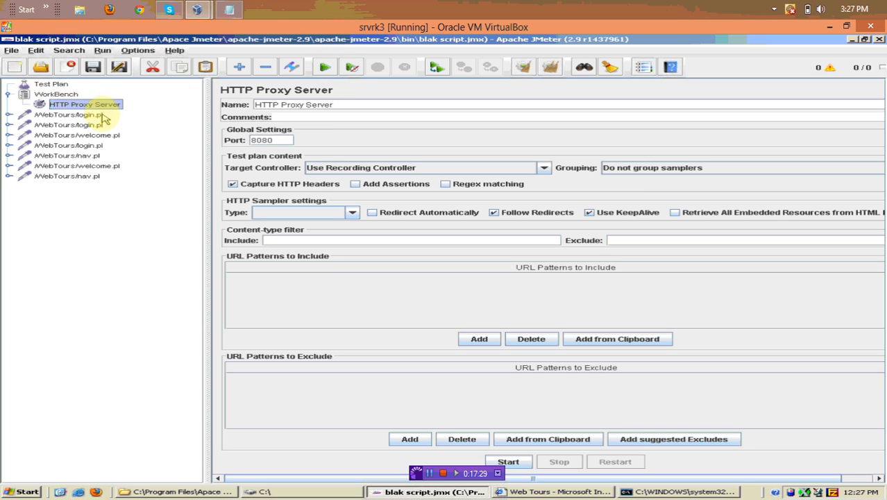
pyautogui.click(67, 115)
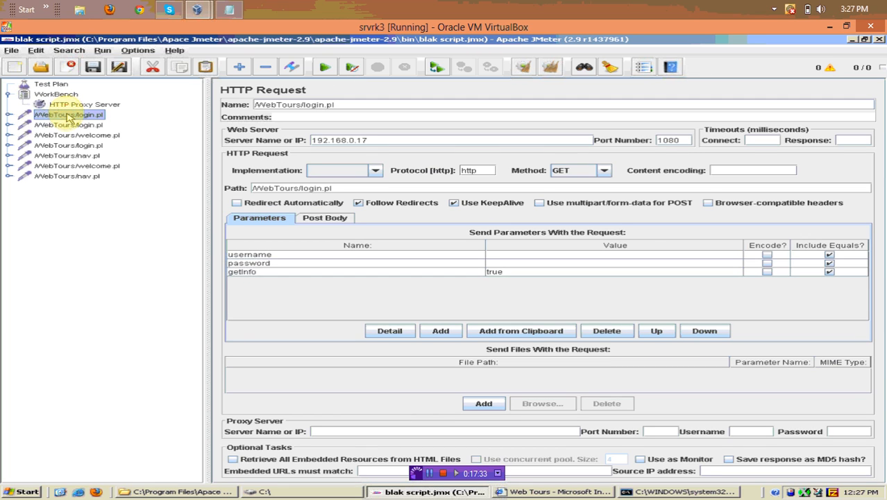
pyautogui.keyDown('shift'); pyautogui.click(89, 176); pyautogui.keyUp('shift')
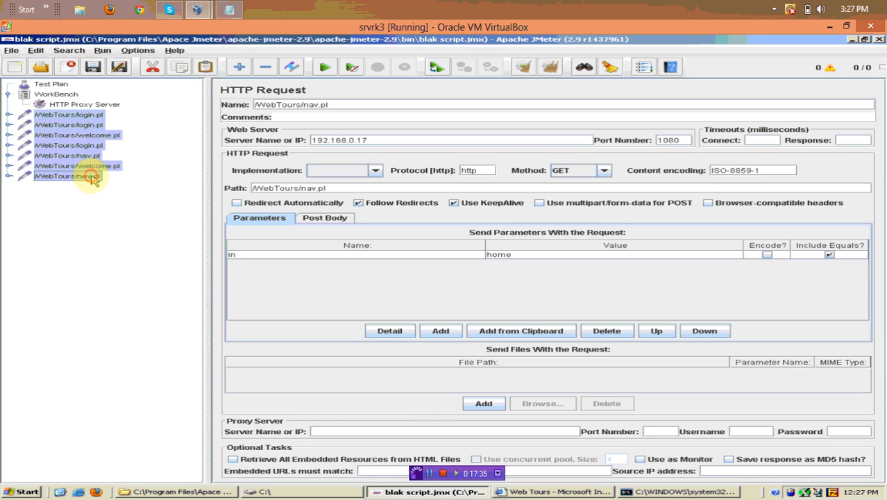
pyautogui.rightClick(71, 124)
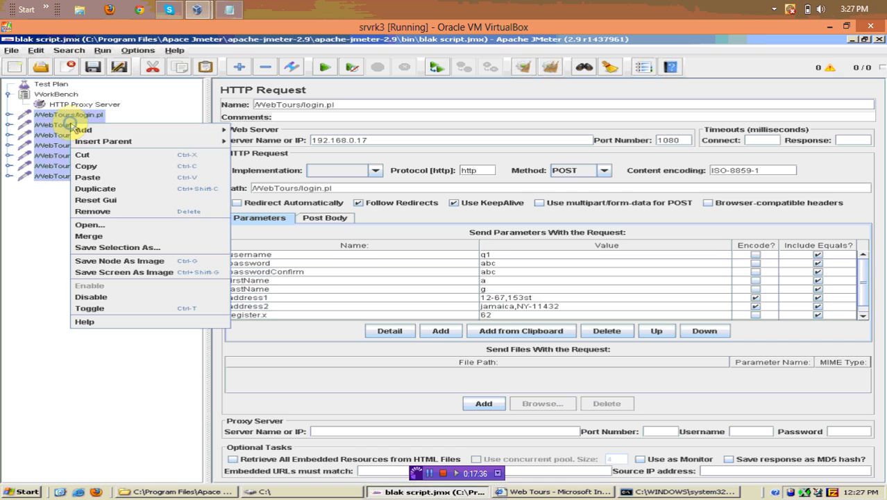
pyautogui.click(109, 170)
pyautogui.click(56, 84)
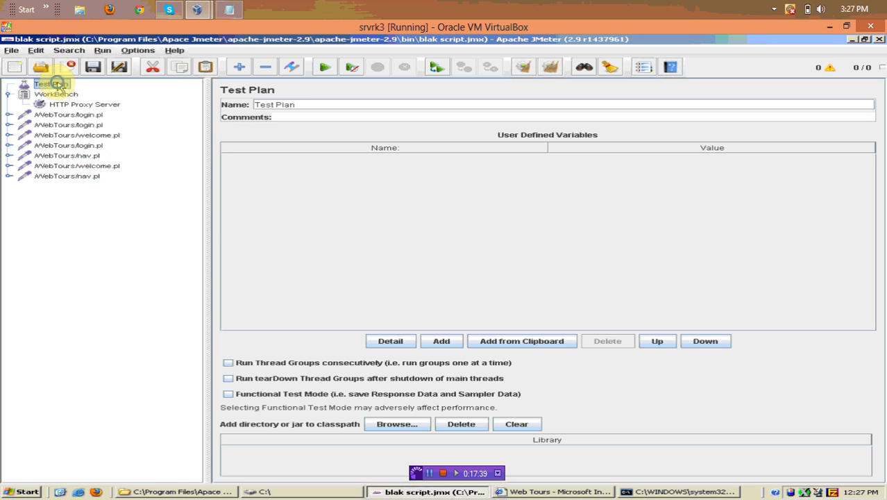
# Add a Thread Group to the Test Plan and paste the seven copied samplers into it
pyautogui.rightClick(58, 84)
pyautogui.moveTo(69, 89)
pyautogui.moveTo(256, 88)
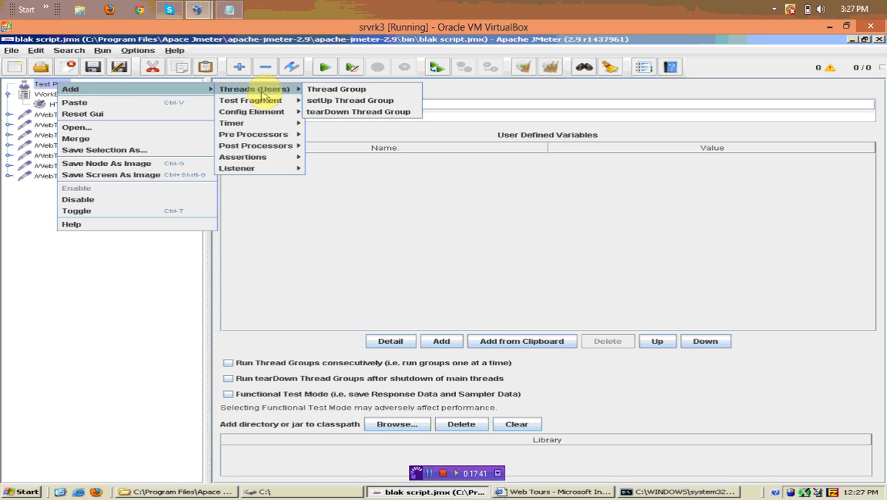
pyautogui.click(334, 92)
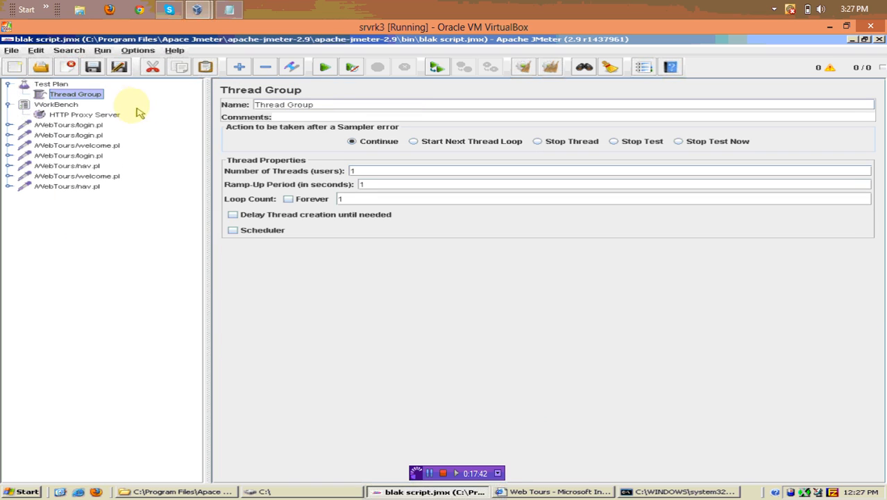
pyautogui.rightClick(97, 97)
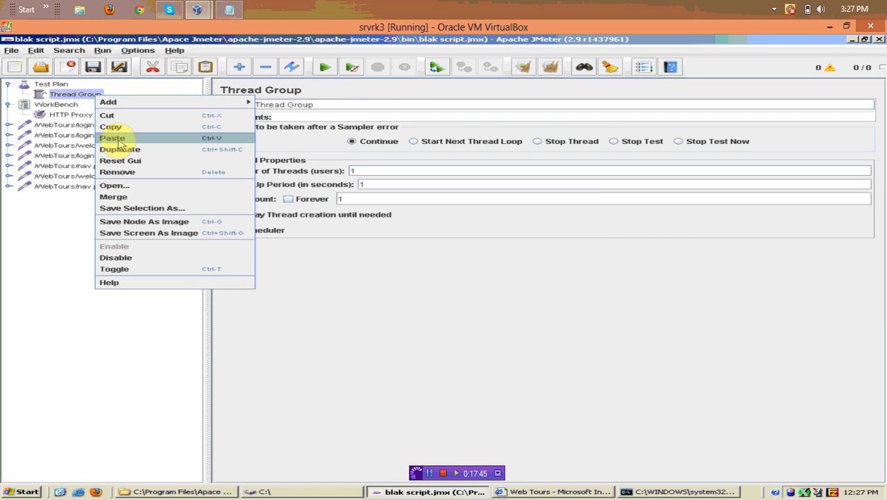
pyautogui.click(118, 139)
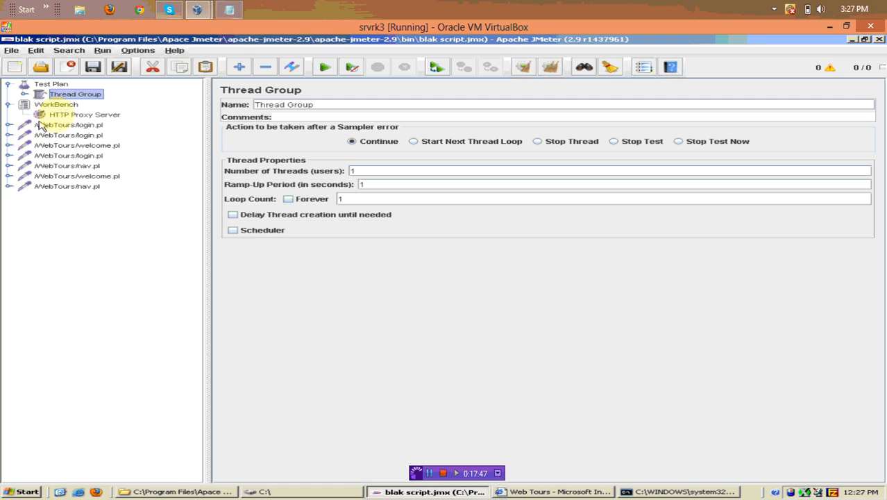
# Delete the HTTP Proxy Server and the seven original top-level samplers, then expand the Thread Group
pyautogui.click(63, 117)
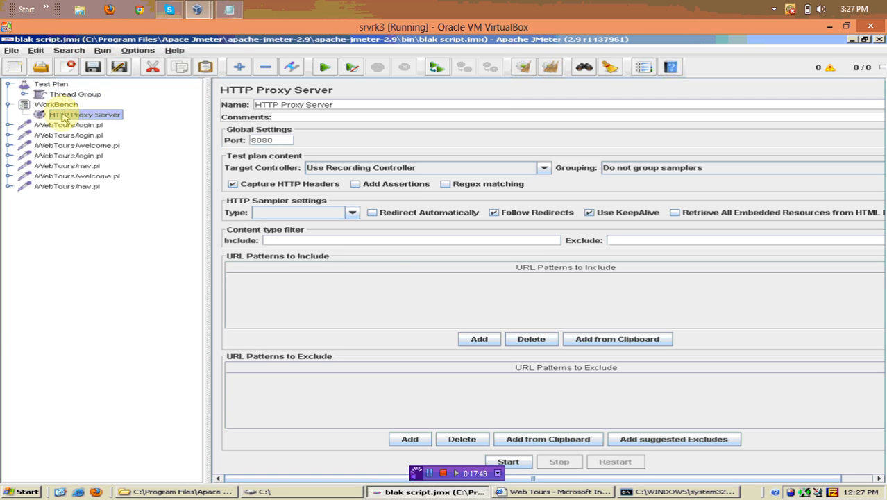
pyautogui.press('Delete')
pyautogui.press('Return')
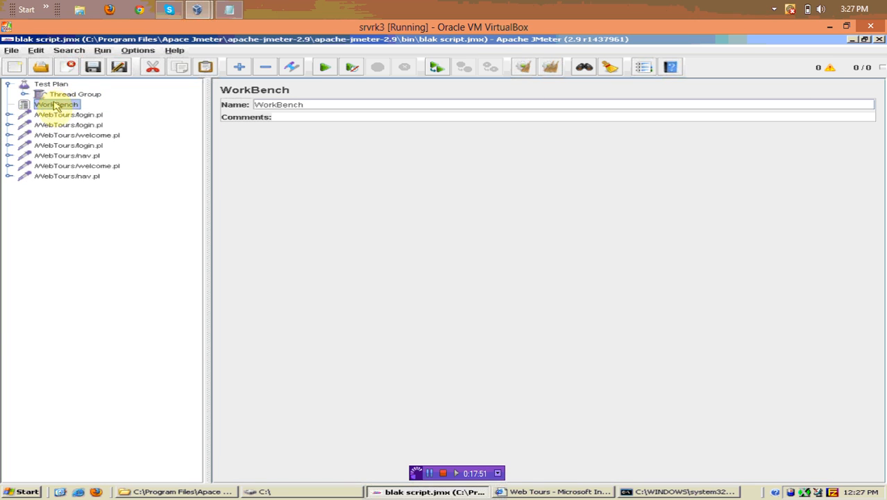
pyautogui.click(61, 116)
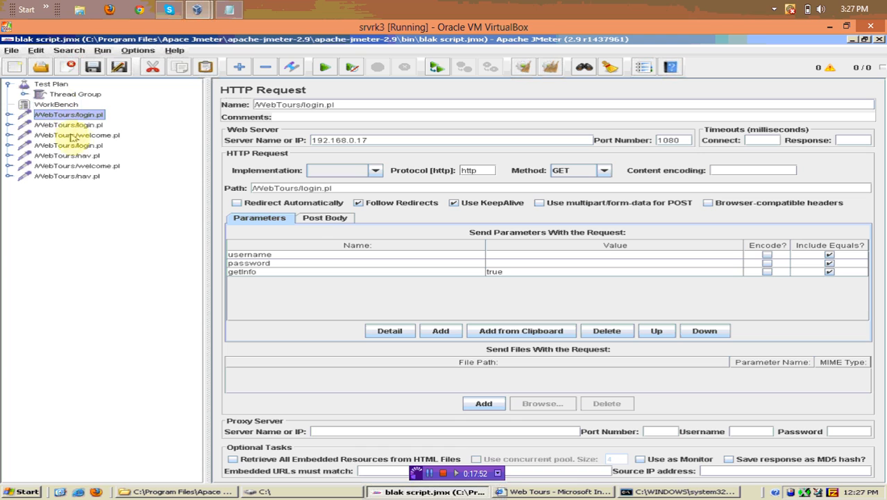
pyautogui.keyDown('shift'); pyautogui.click(97, 178); pyautogui.keyUp('shift')
pyautogui.press('Delete')
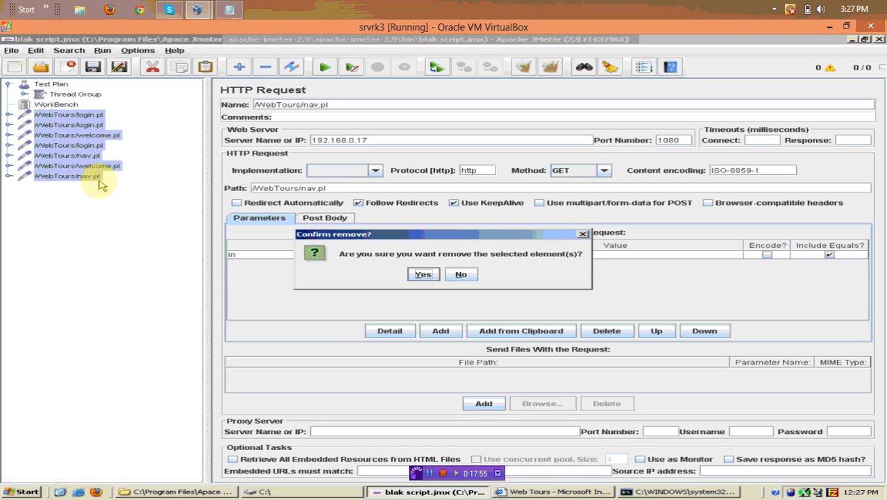
pyautogui.press('Return')
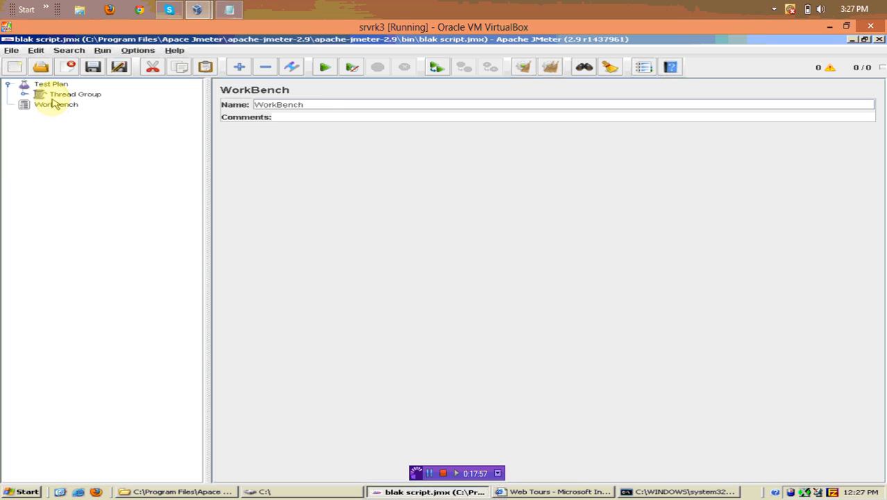
pyautogui.click(24, 94)
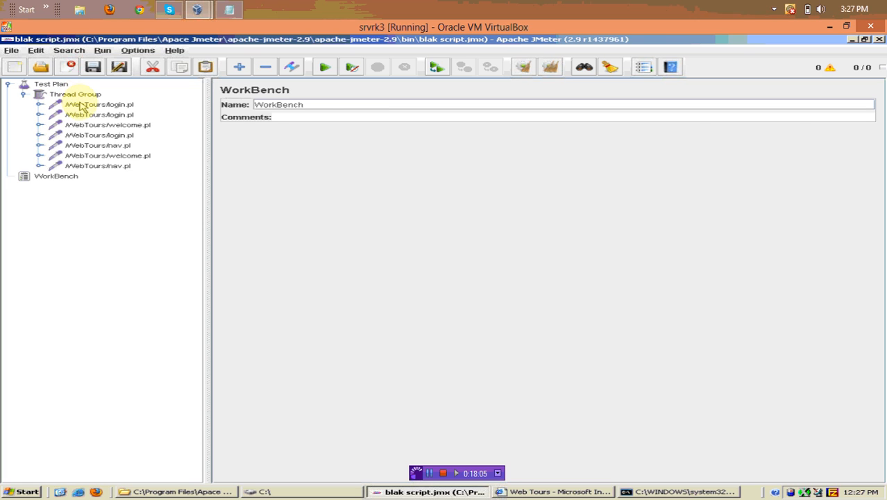
pyautogui.click(79, 103)
# Add a CSV Data Set Config element from Config Element under the Thread Group
pyautogui.click(76, 95)
pyautogui.rightClick(82, 93)
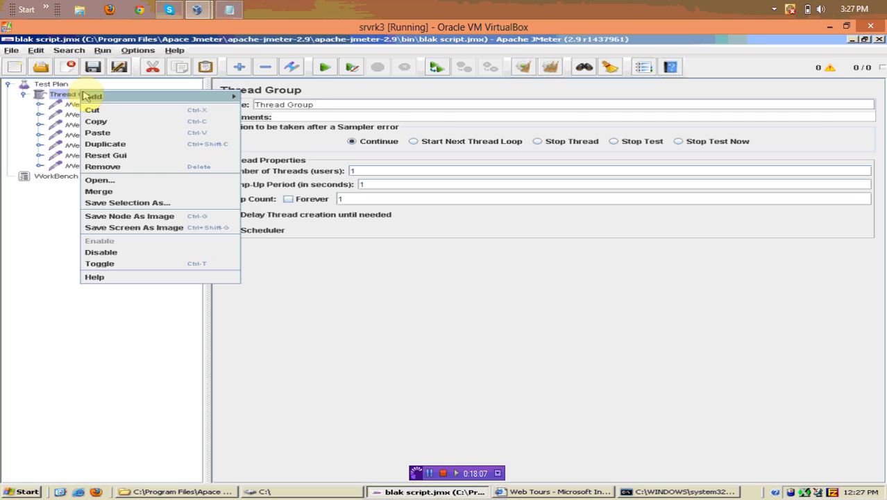
pyautogui.moveTo(93, 98)
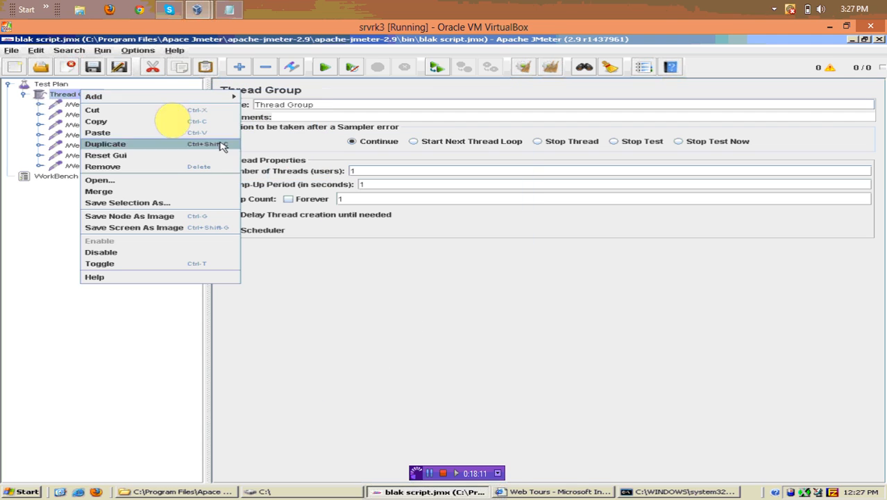
pyautogui.moveTo(160, 97)
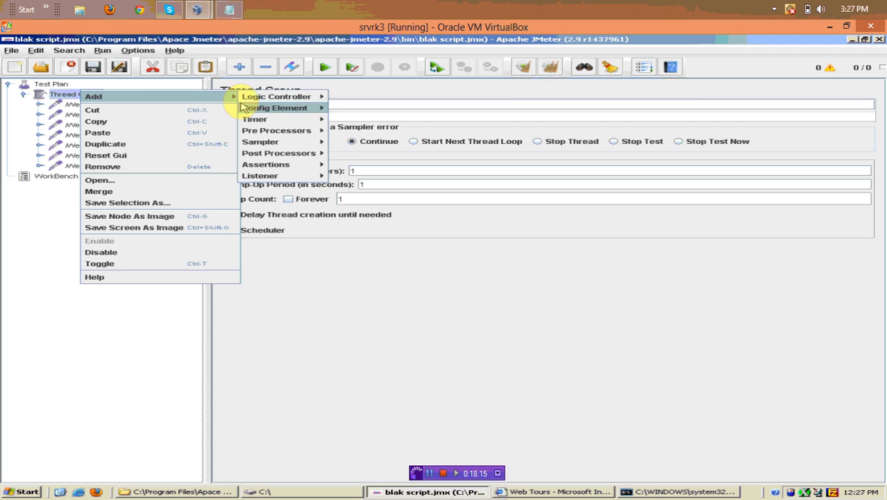
pyautogui.moveTo(251, 111)
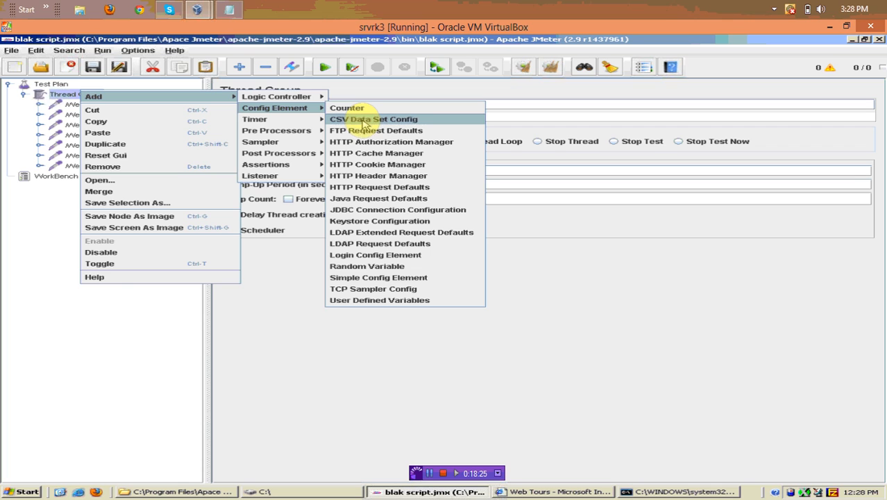
pyautogui.click(363, 122)
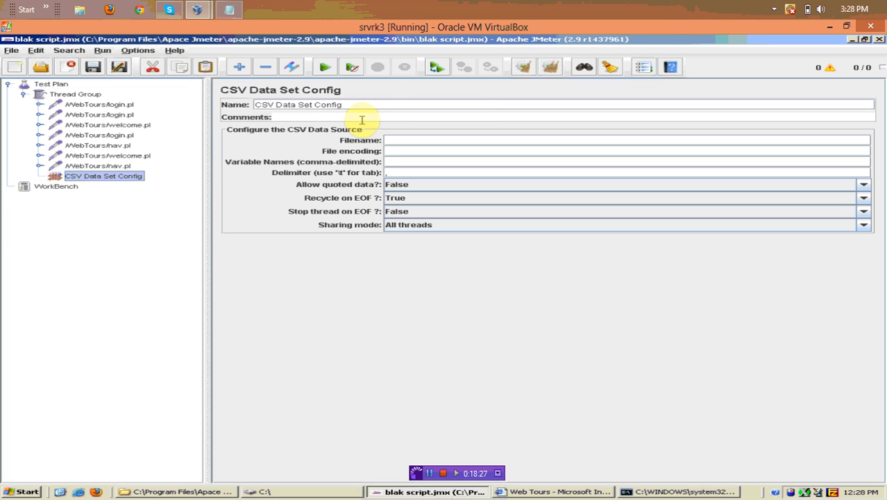
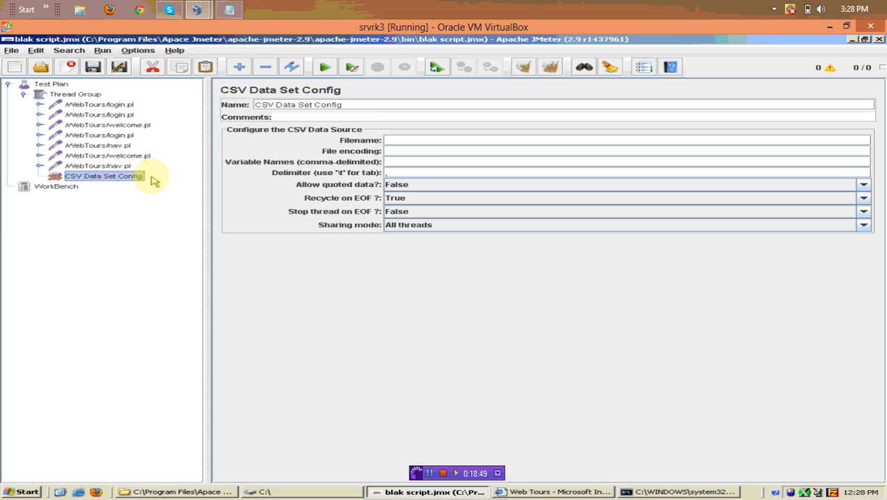
# Enter c:\testdata.txt as the CSV filename, leaving the file encoding blank
pyautogui.click(393, 139)
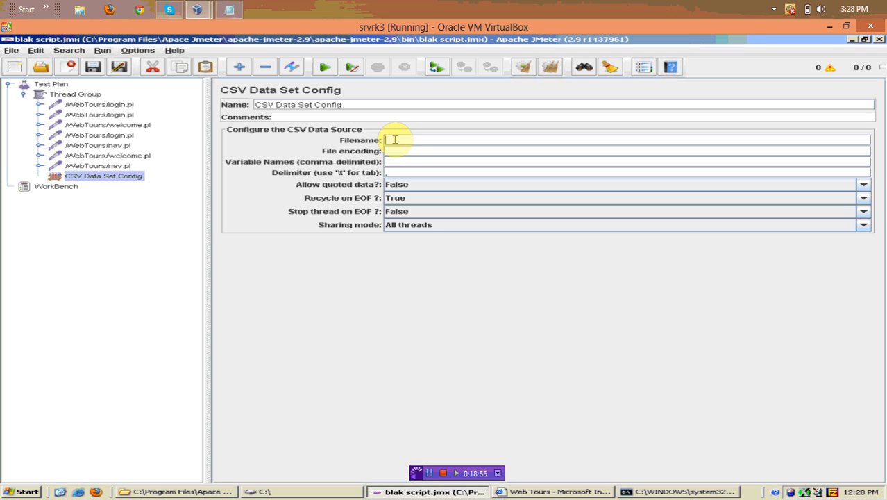
pyautogui.write('c:\\testdata.txt')
pyautogui.press('BackSpace')
pyautogui.click(401, 147)
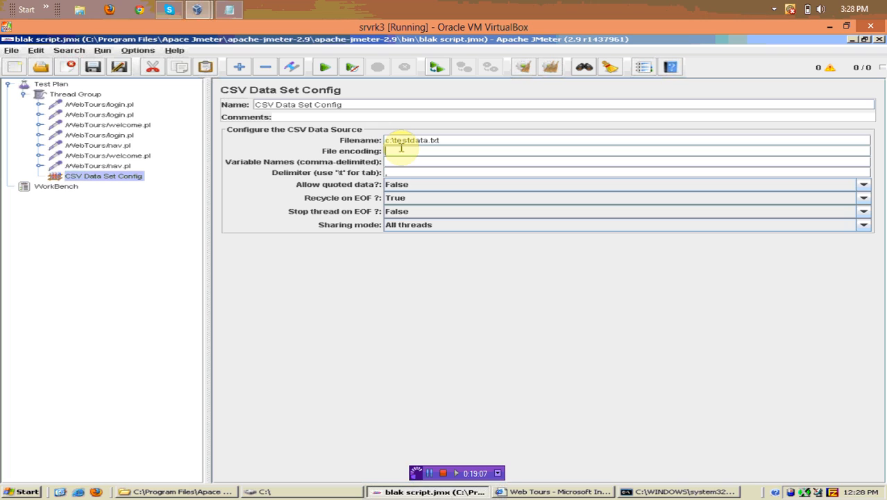
pyautogui.write('UTF-')
pyautogui.press('BackSpace')
pyautogui.press('BackSpace')
pyautogui.press('BackSpace')
pyautogui.press('BackSpace')
pyautogui.press('BackSpace')
# Set the CSV variable names to uname,upass
pyautogui.click(401, 161)
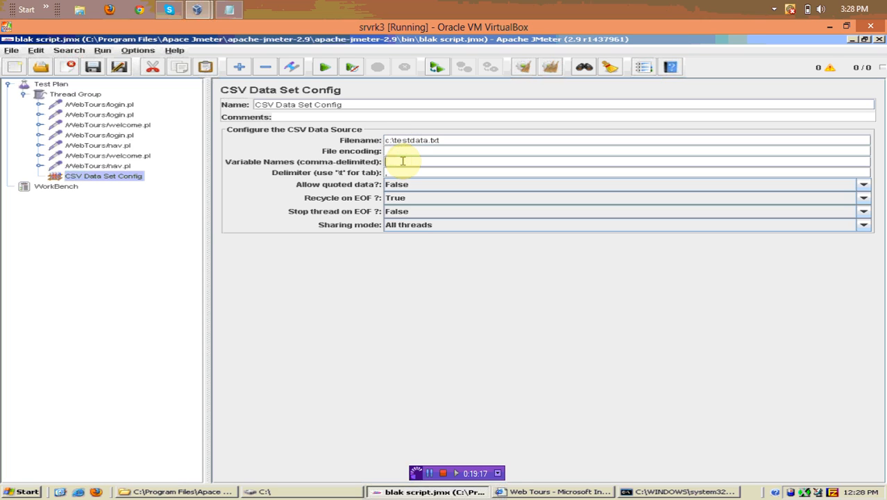
pyautogui.write('uname')
pyautogui.click(412, 173)
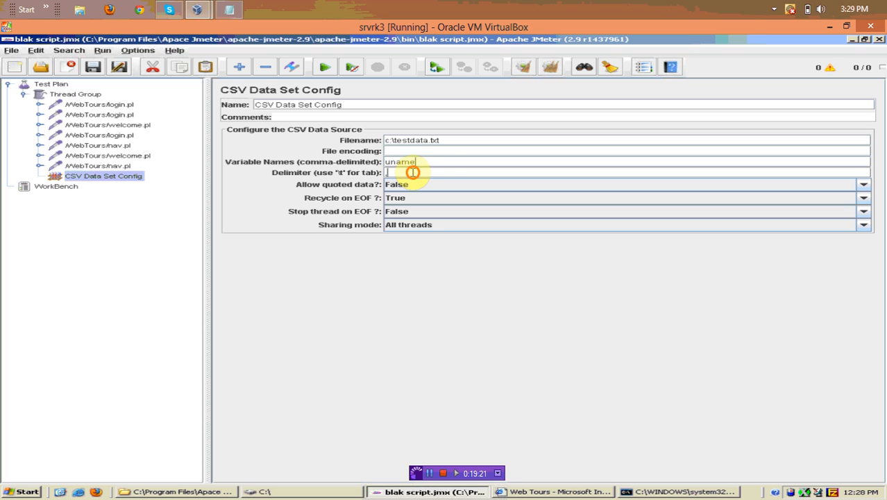
pyautogui.click(441, 159)
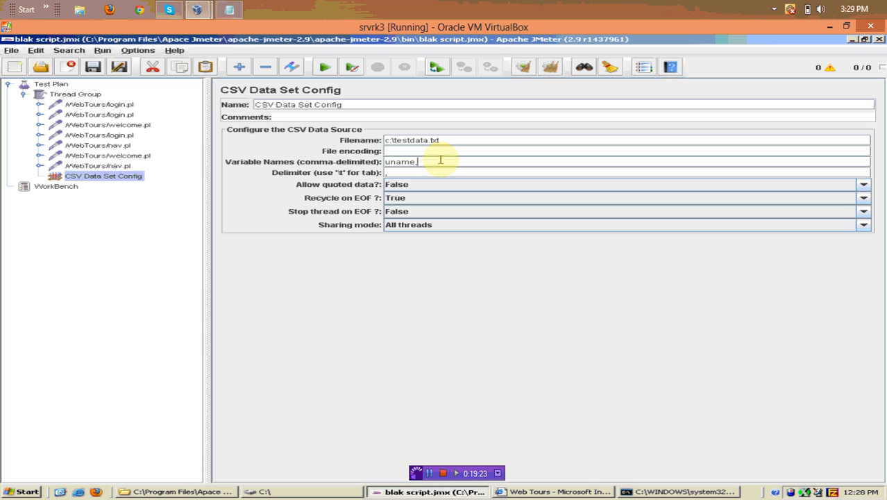
pyautogui.write(',upass')
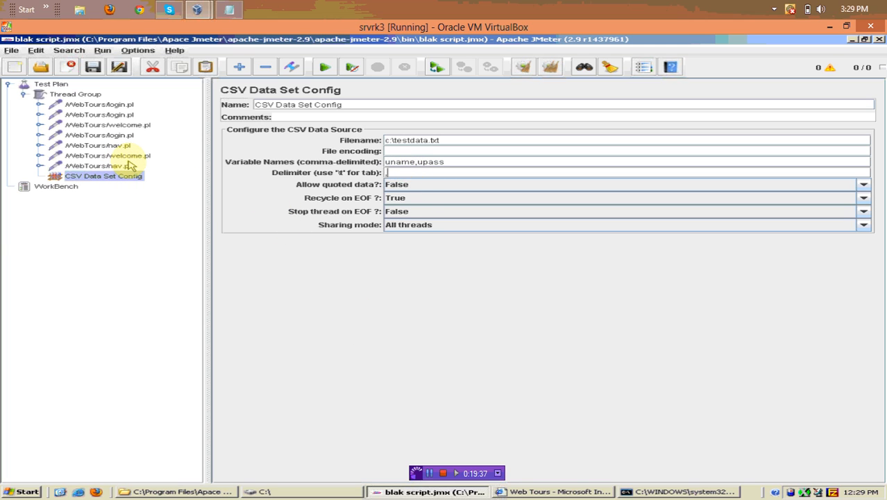
pyautogui.click(120, 115)
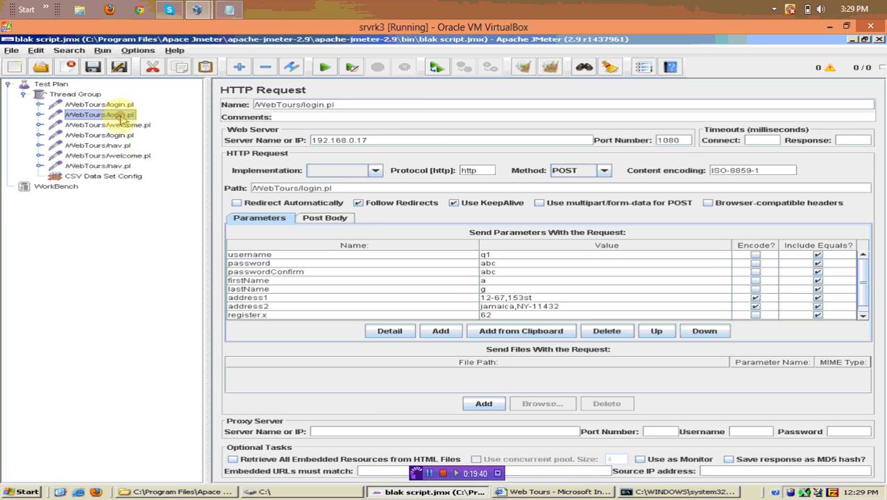
# Clear the old username value in the second login.pl request's parameters
pyautogui.click(496, 255)
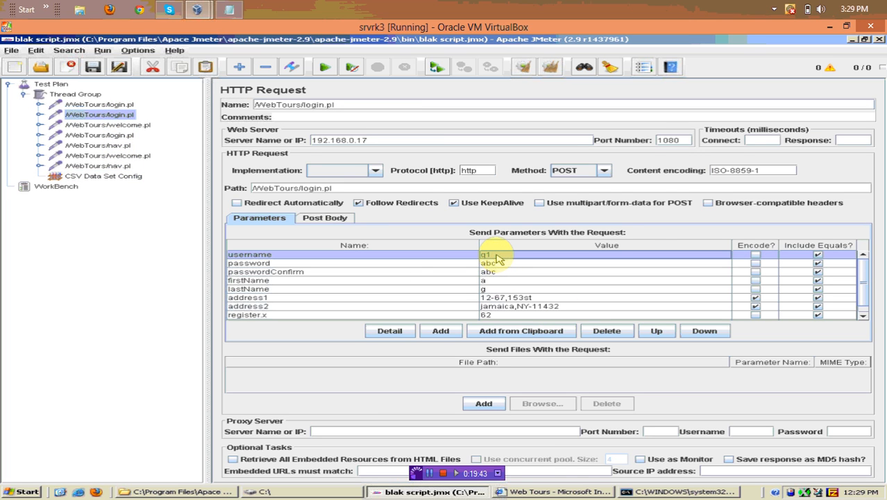
pyautogui.doubleClick(495, 256)
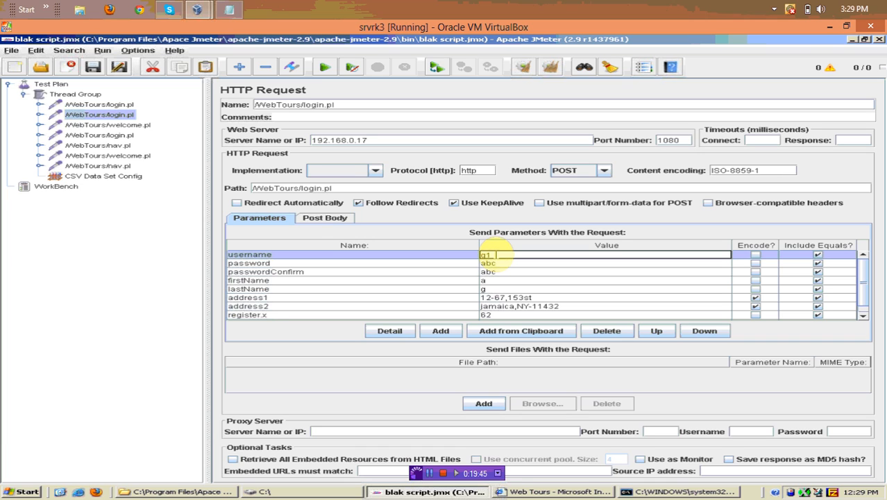
pyautogui.scroll(-1, 496, 255)
pyautogui.scroll(1, 486, 267)
pyautogui.doubleClick(497, 255)
pyautogui.press('BackSpace')
# Check the CSV variable names and set the username parameter to ${uname}
pyautogui.click(130, 176)
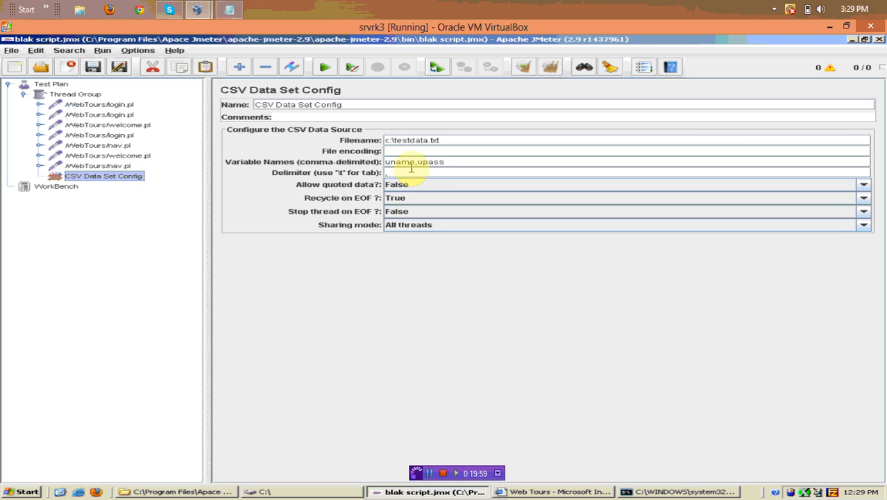
pyautogui.click(108, 116)
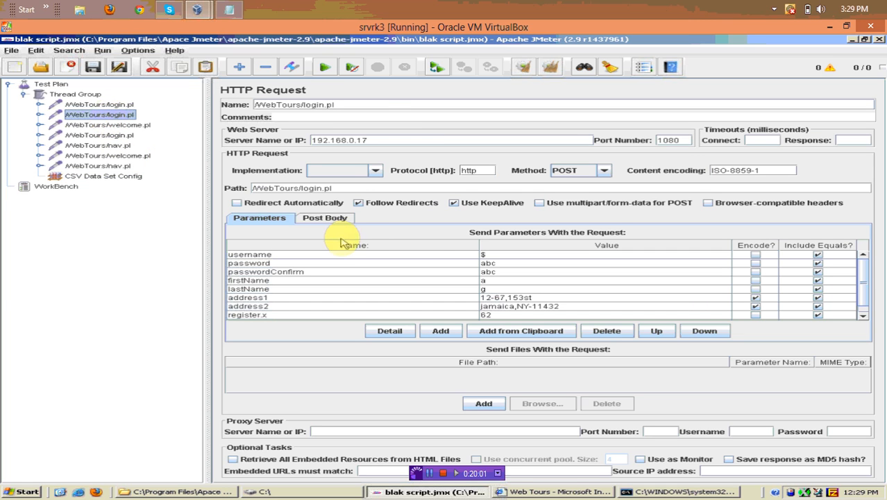
pyautogui.click(487, 255)
pyautogui.click(487, 255)
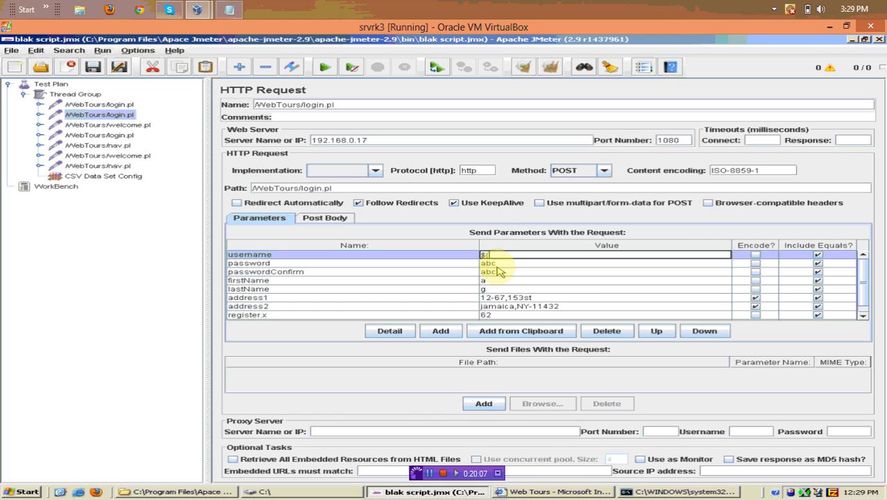
pyautogui.write('${unam')
pyautogui.write('e}')
# Set both password and passwordConfirm to ${upass}, rechecking the CSV variable names
pyautogui.click(511, 263)
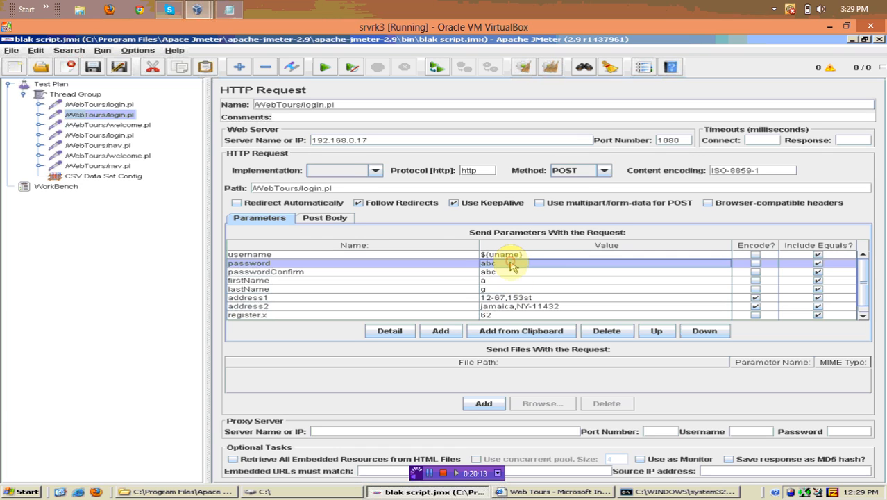
pyautogui.doubleClick(511, 263)
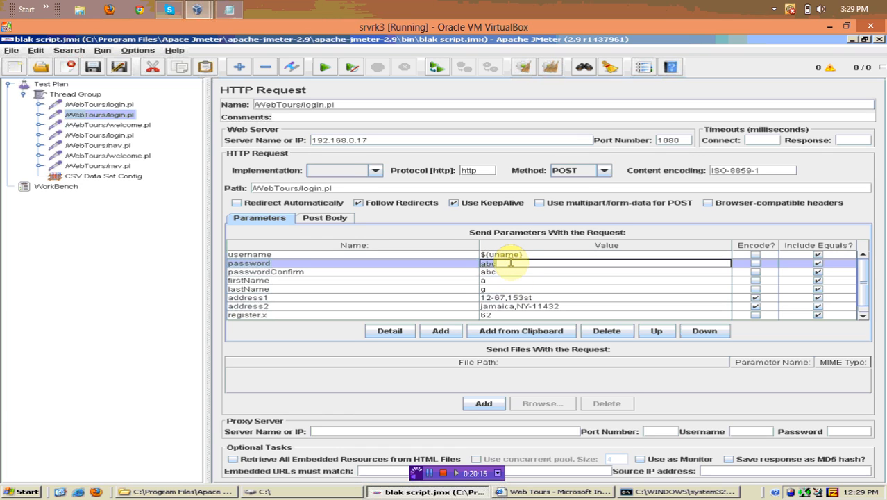
pyautogui.write('${upass')
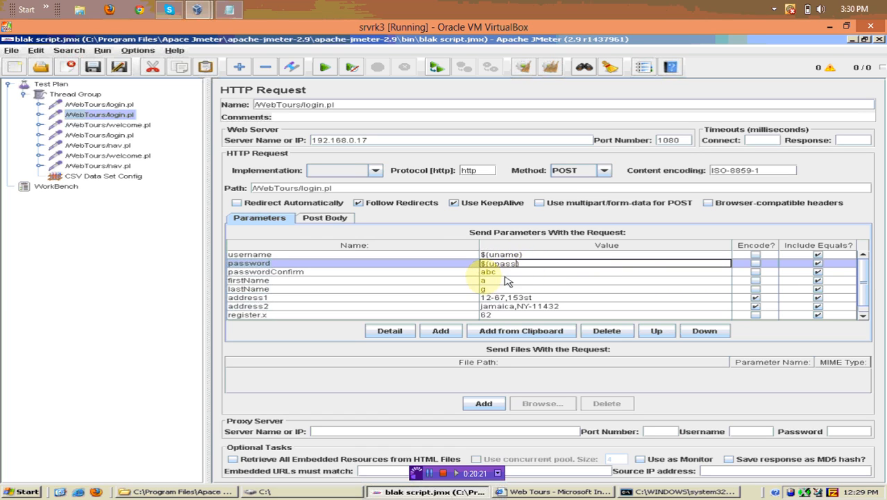
pyautogui.click(507, 272)
pyautogui.doubleClick(506, 272)
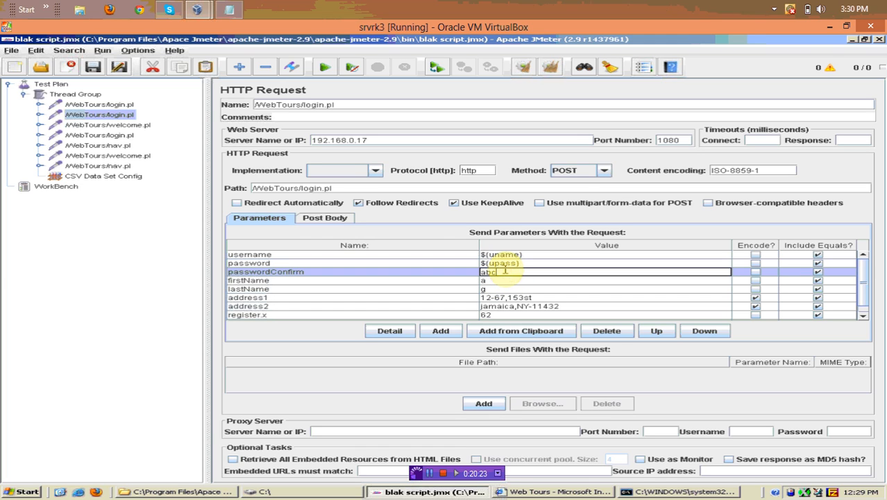
pyautogui.press('BackSpace')
pyautogui.press('BackSpace')
pyautogui.press('BackSpace')
pyautogui.write('${upass')
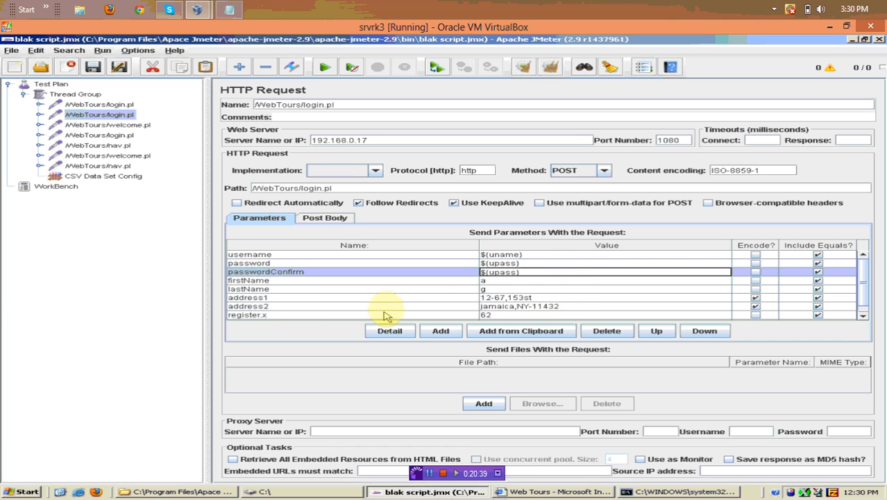
pyautogui.scroll(-1, 393, 311)
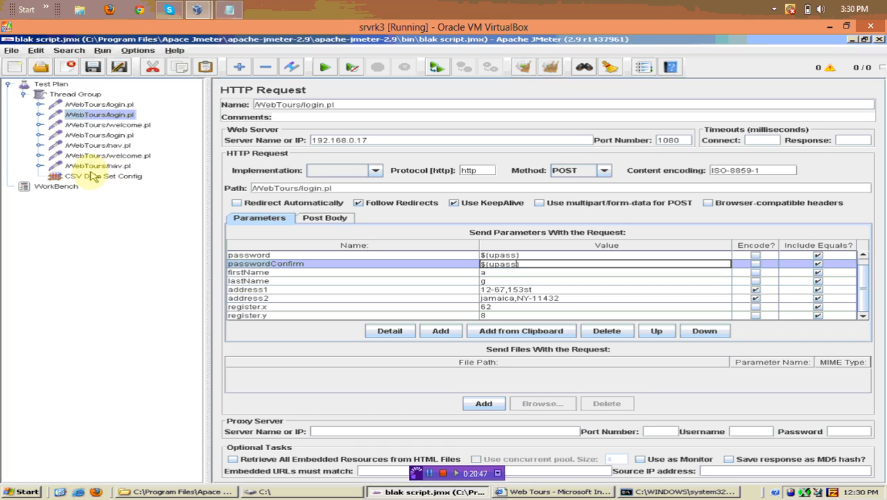
pyautogui.click(98, 177)
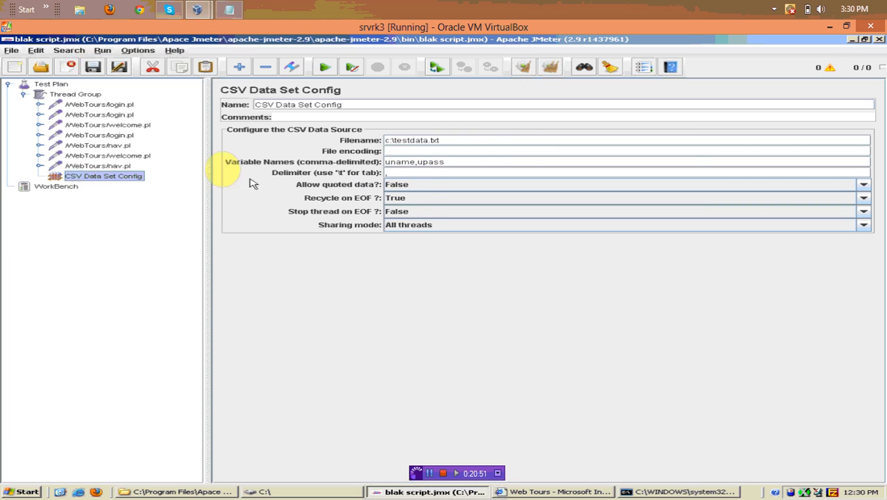
pyautogui.click(107, 115)
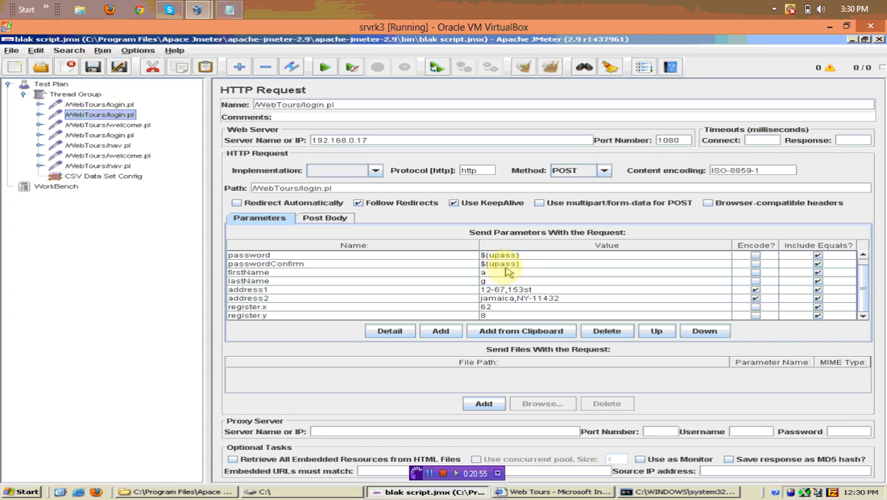
pyautogui.scroll(1, 507, 272)
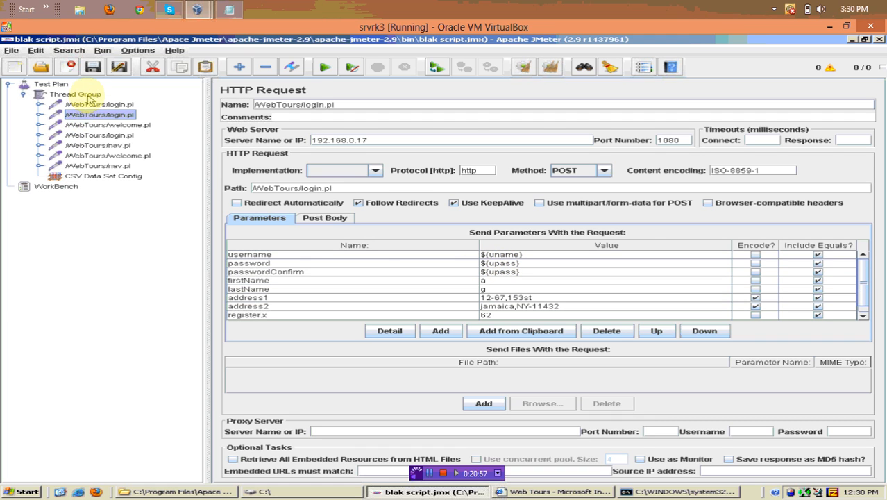
# Add a View Results Tree listener to the Thread Group and open the File menu
pyautogui.rightClick(85, 95)
pyautogui.moveTo(232, 104)
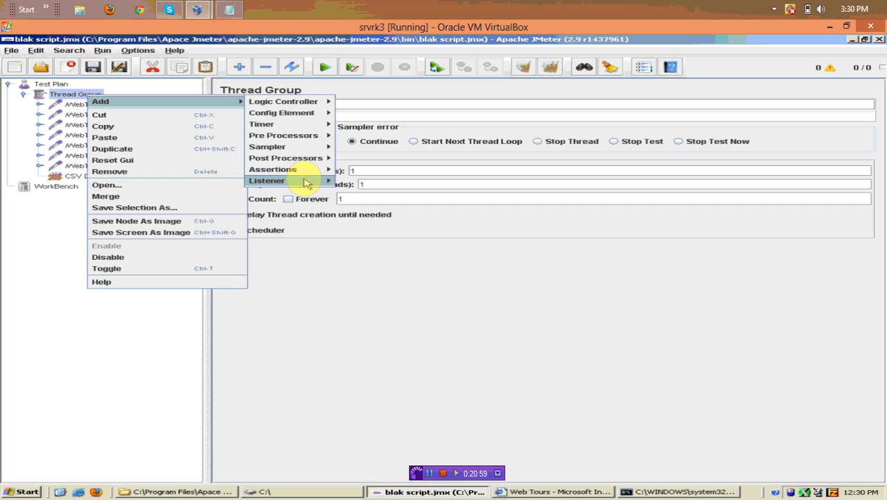
pyautogui.moveTo(307, 180)
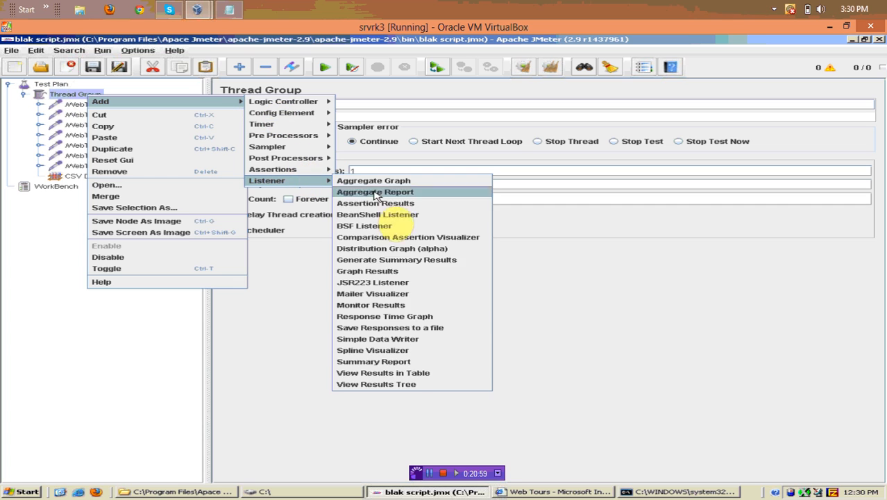
pyautogui.click(408, 385)
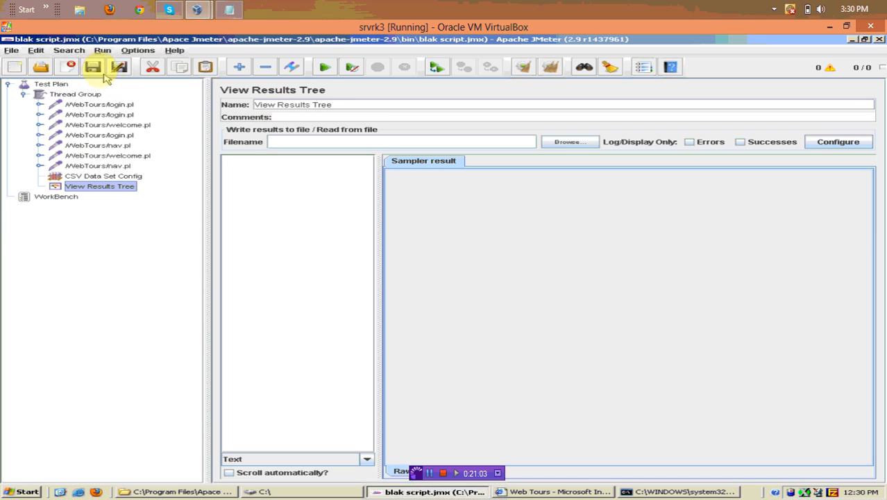
pyautogui.click(11, 51)
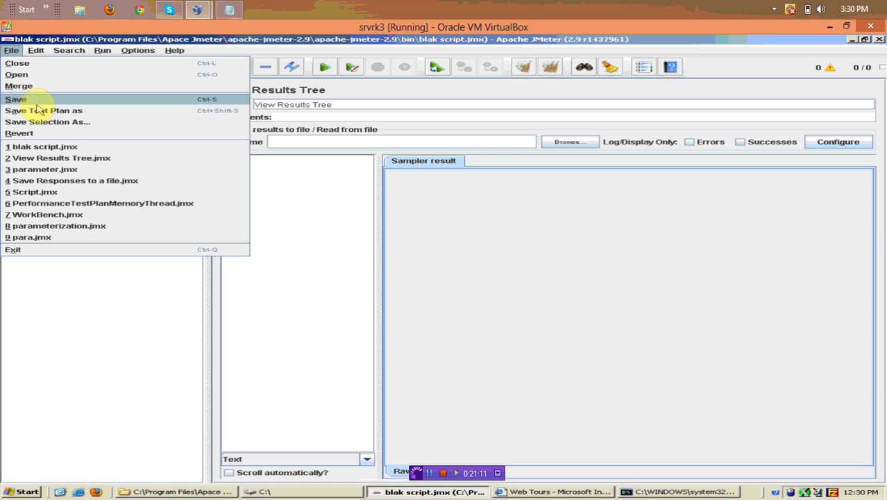
# Save the test plan as para.jmx and start the test run
pyautogui.click(46, 111)
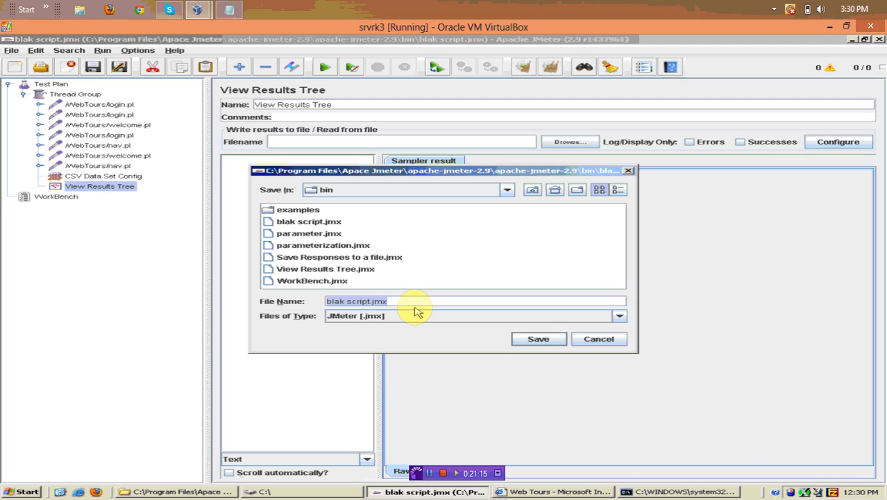
pyautogui.write('p')
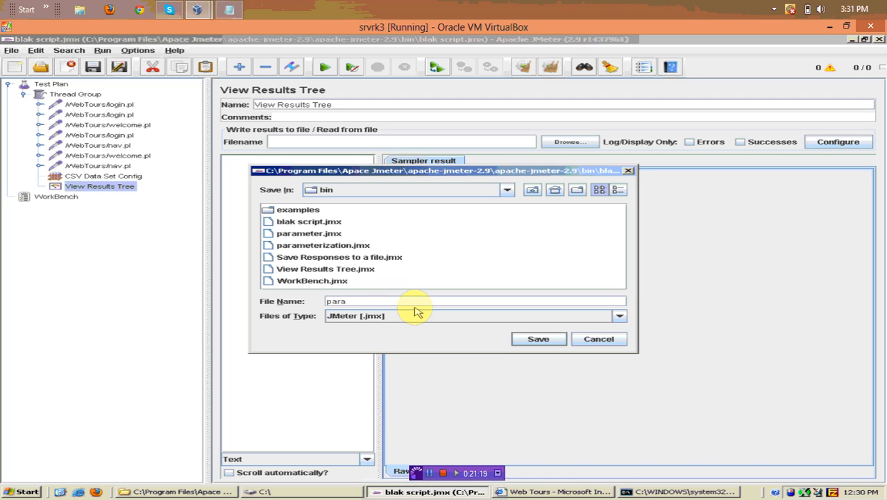
pyautogui.write('ara')
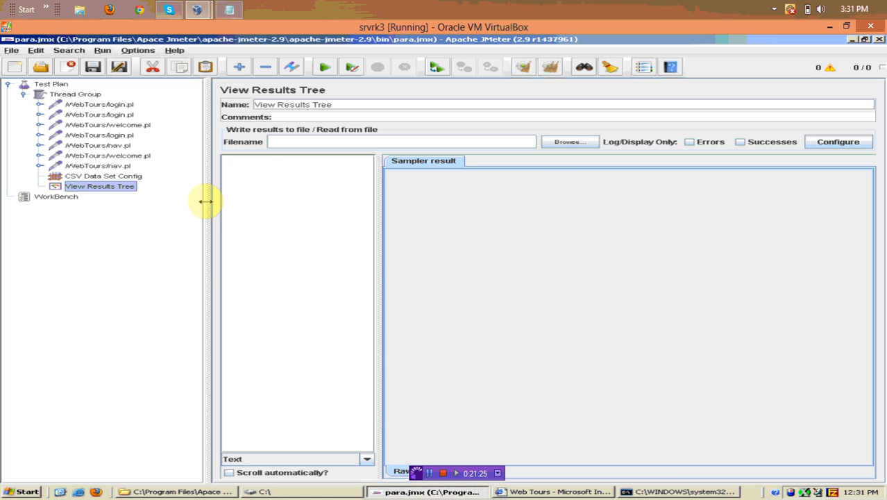
pyautogui.click(323, 69)
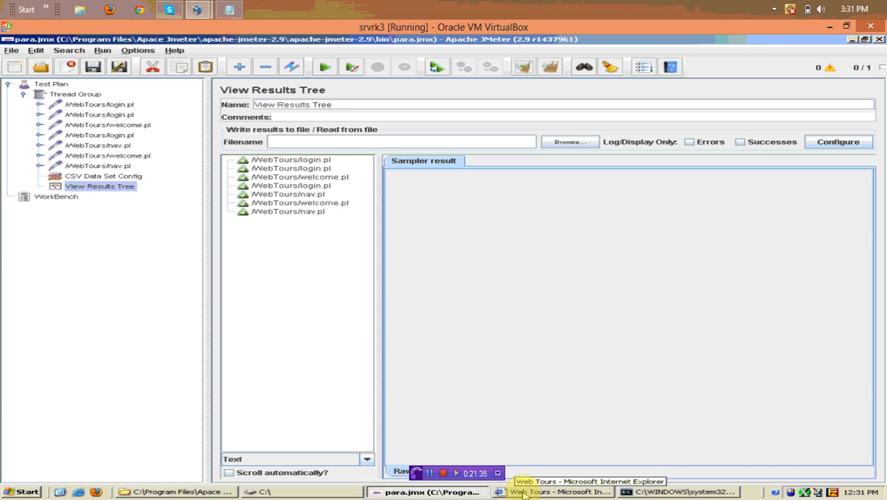
# Compare the login.pl and welcome.pl response data and request data in View Results Tree
pyautogui.click(318, 161)
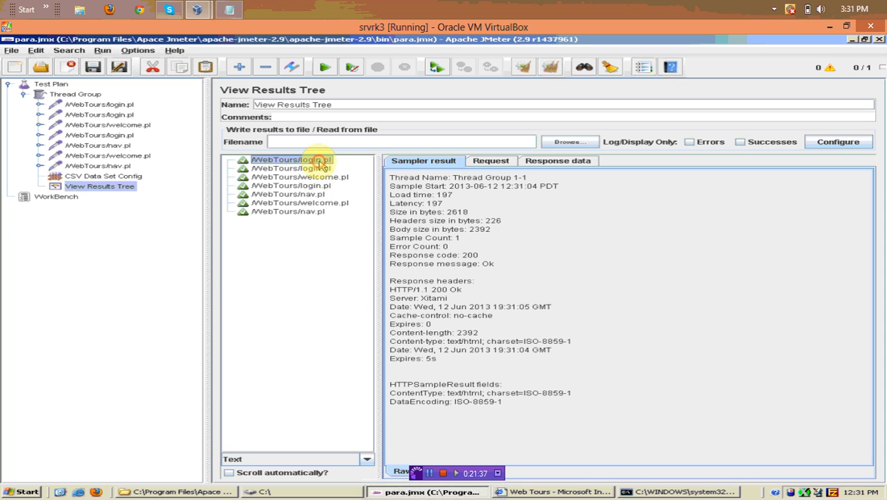
pyautogui.click(534, 161)
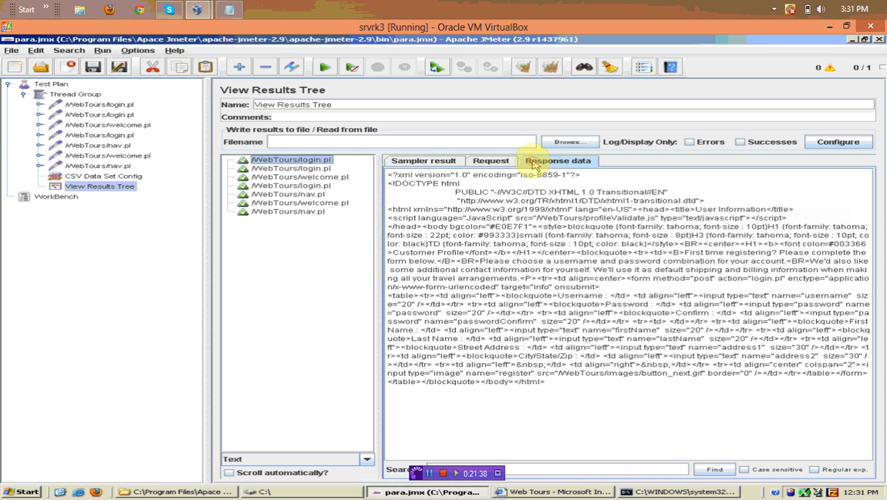
pyautogui.click(305, 168)
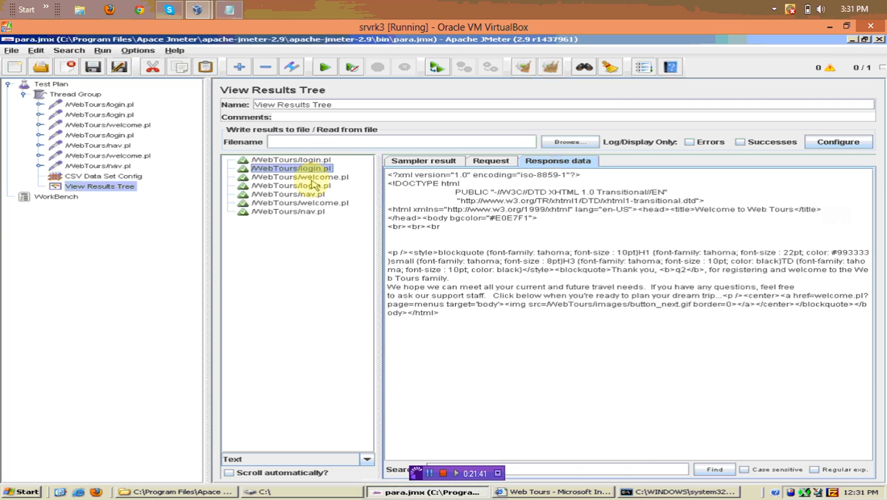
pyautogui.click(312, 178)
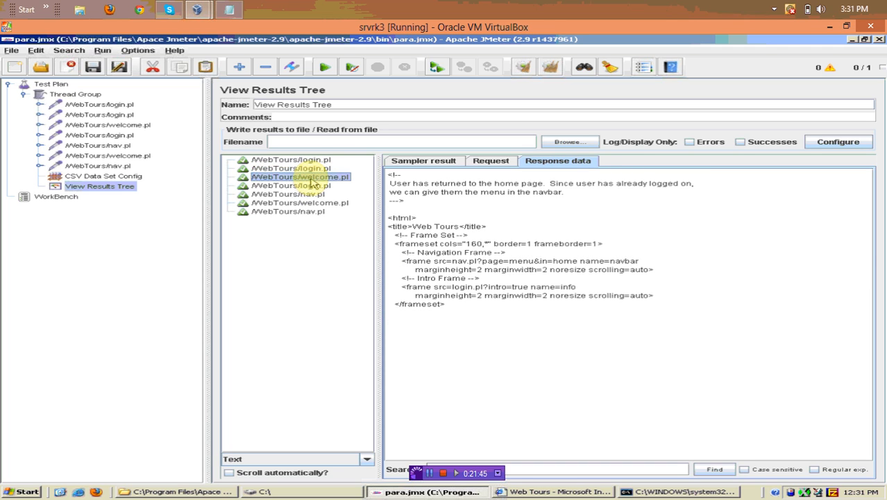
pyautogui.click(316, 170)
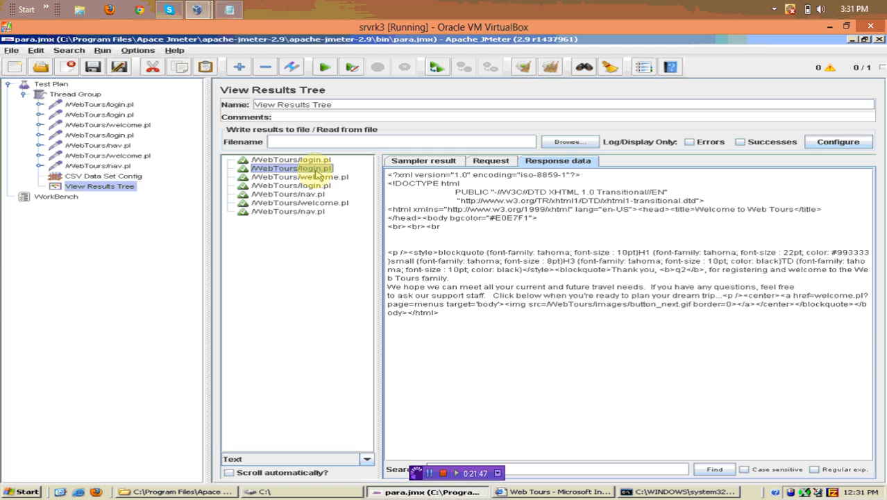
pyautogui.press('Up')
pyautogui.press('Down')
pyautogui.click(495, 164)
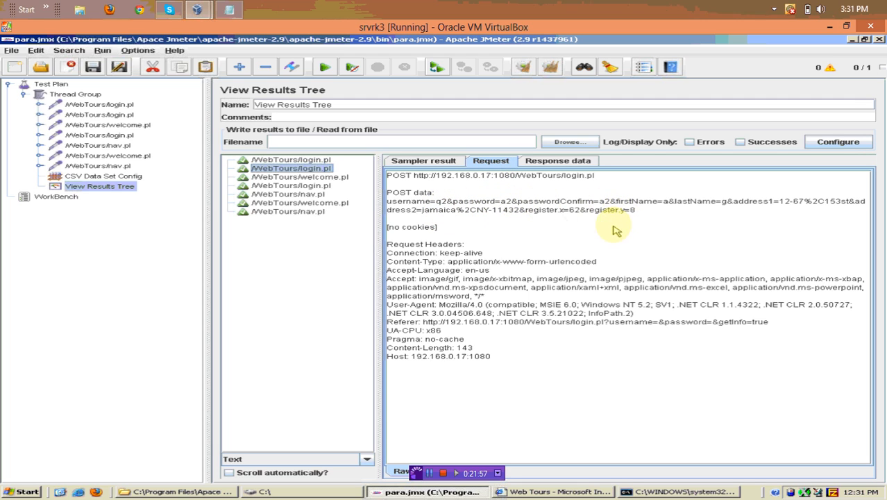
pyautogui.click(335, 178)
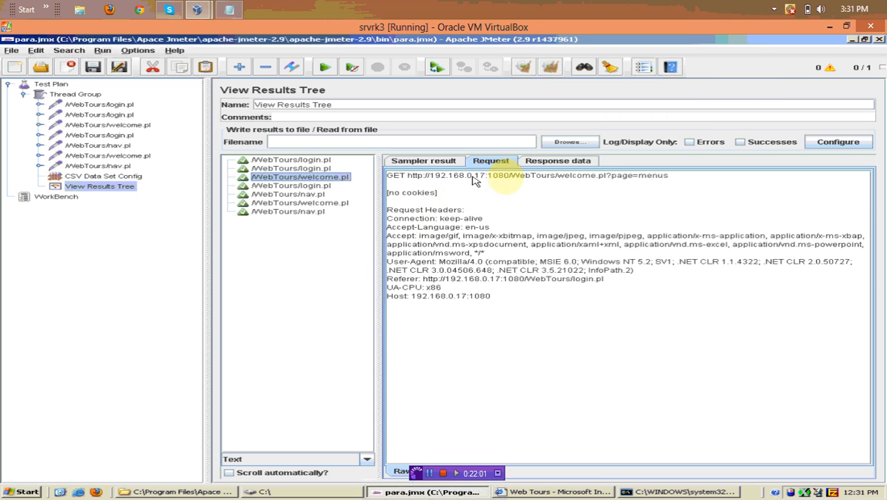
pyautogui.click(309, 458)
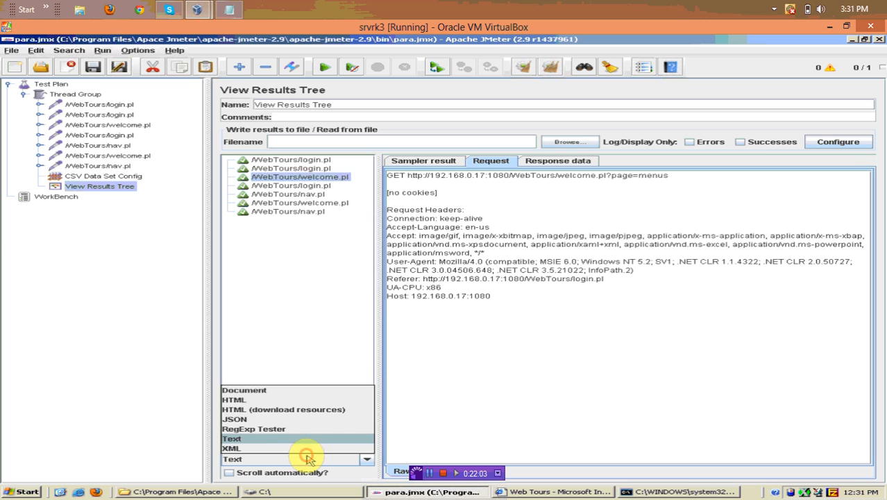
# Render responses as HTML, step through the login.pl, welcome.pl and nav.pl results, then show the bin folder
pyautogui.click(287, 398)
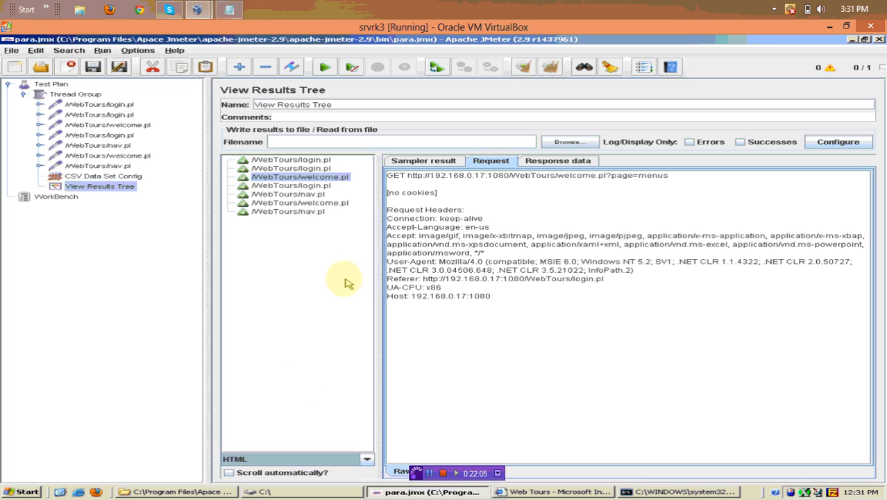
pyautogui.click(536, 162)
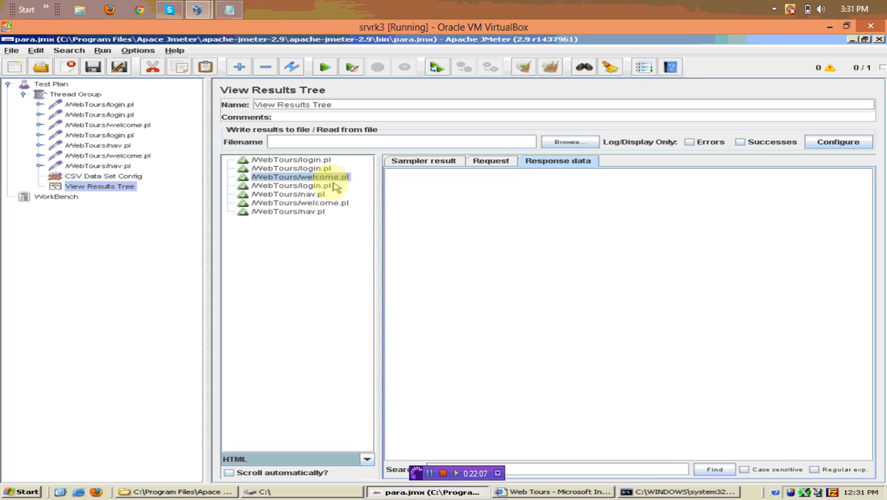
pyautogui.click(297, 169)
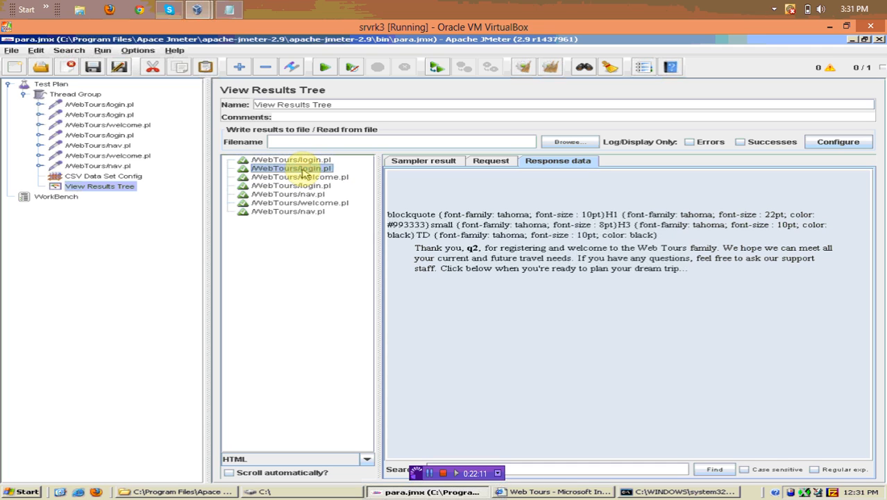
pyautogui.press('Down')
pyautogui.press('Down')
pyautogui.press('Down')
pyautogui.press('Down')
pyautogui.press('Down')
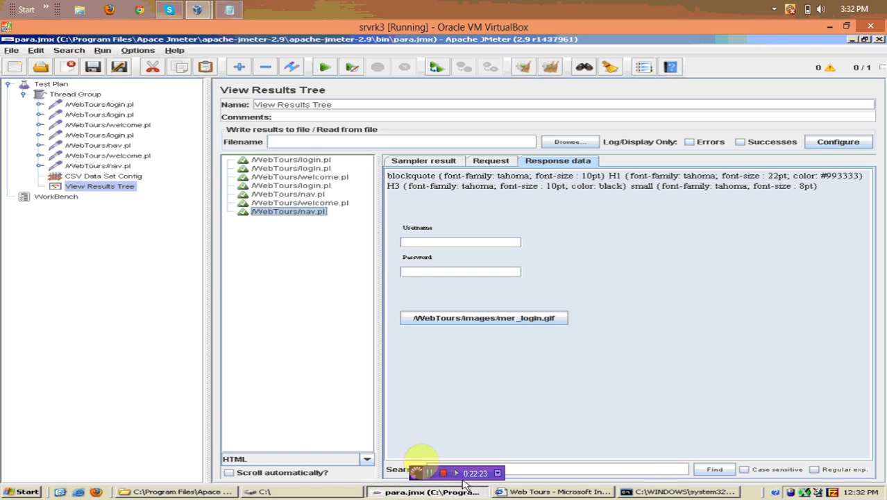
pyautogui.click(182, 492)
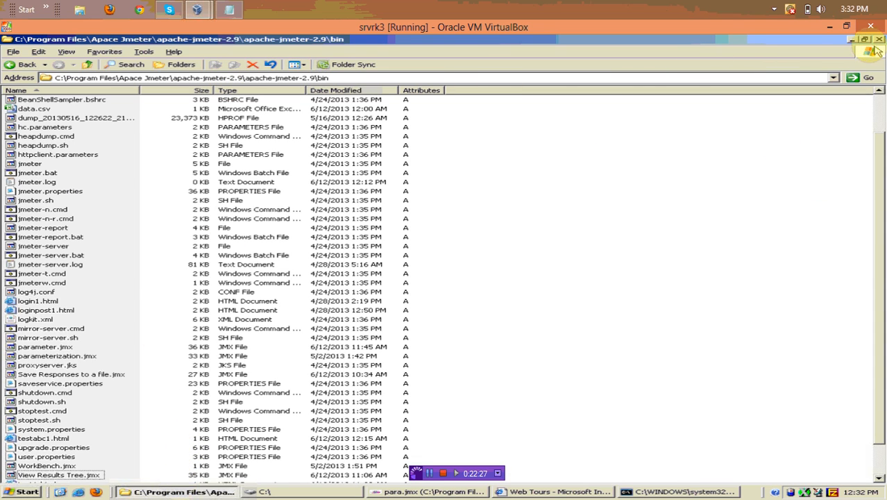
# Minimize the bin folder window to return to JMeter
pyautogui.click(853, 41)
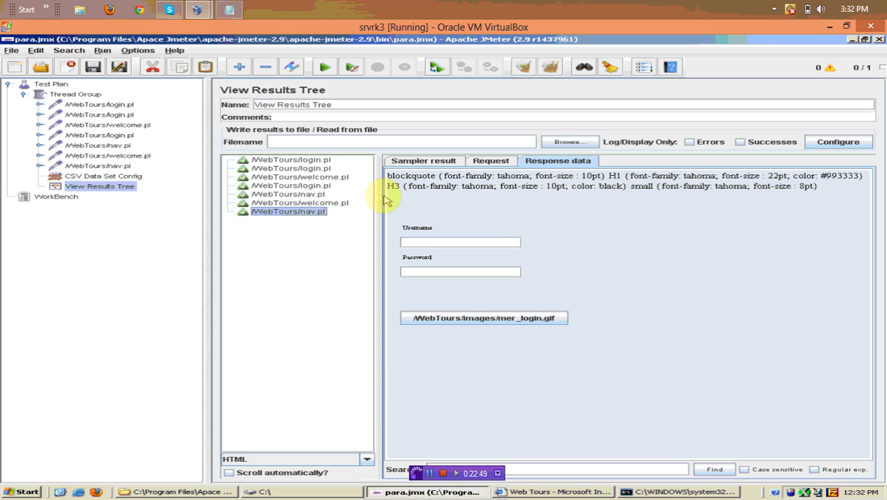
# Review both rendered login.pl responses and the final nav.pl result, then select Thread Group
pyautogui.click(572, 161)
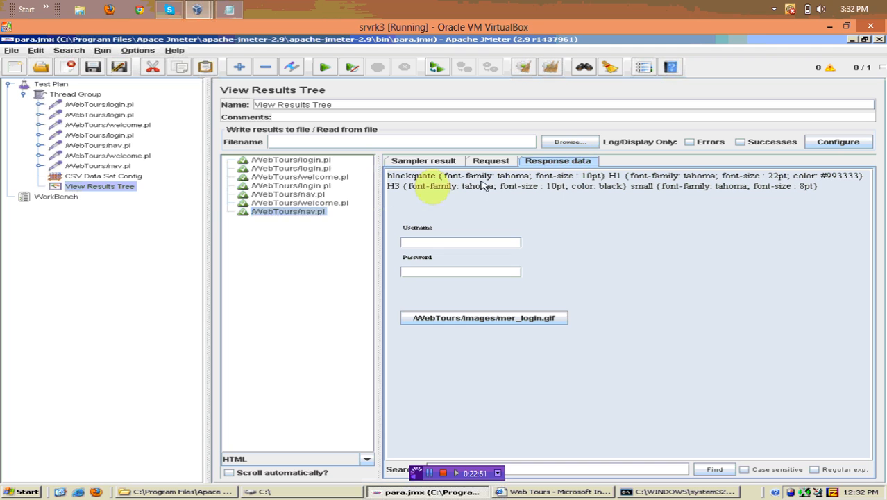
pyautogui.click(304, 161)
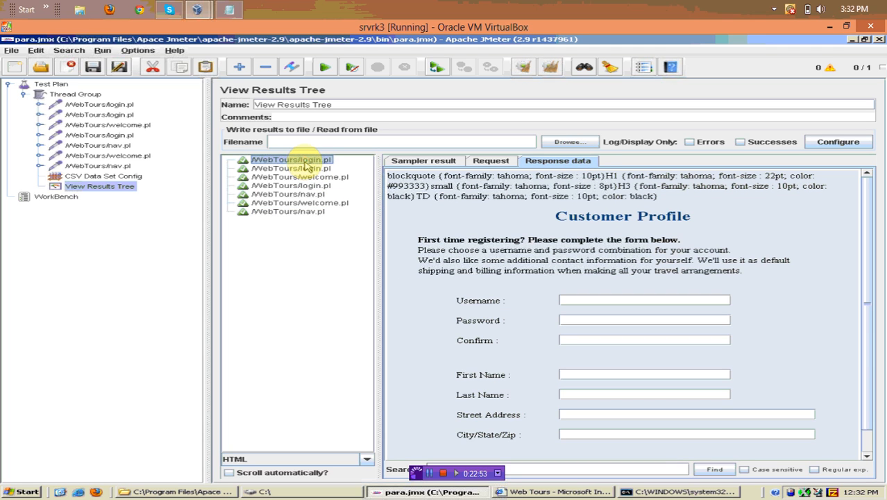
pyautogui.click(305, 168)
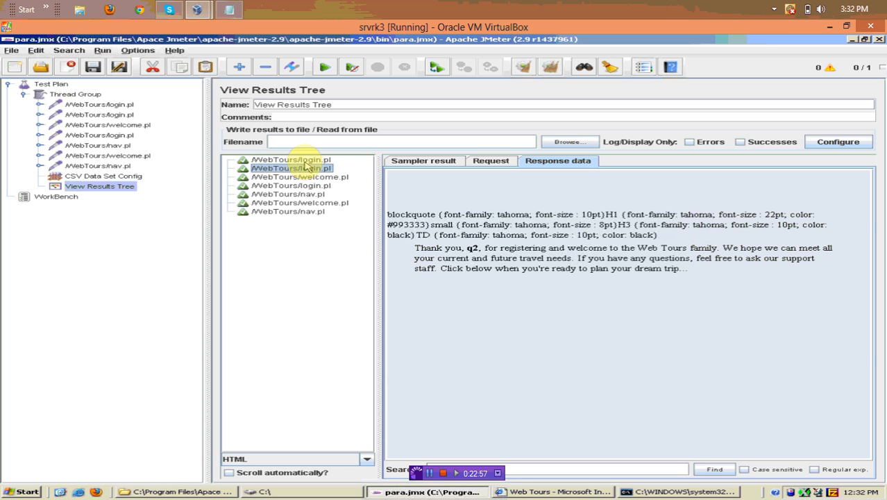
pyautogui.press('Down')
pyautogui.press('Down')
pyautogui.press('Down')
pyautogui.press('Down')
pyautogui.press('Down')
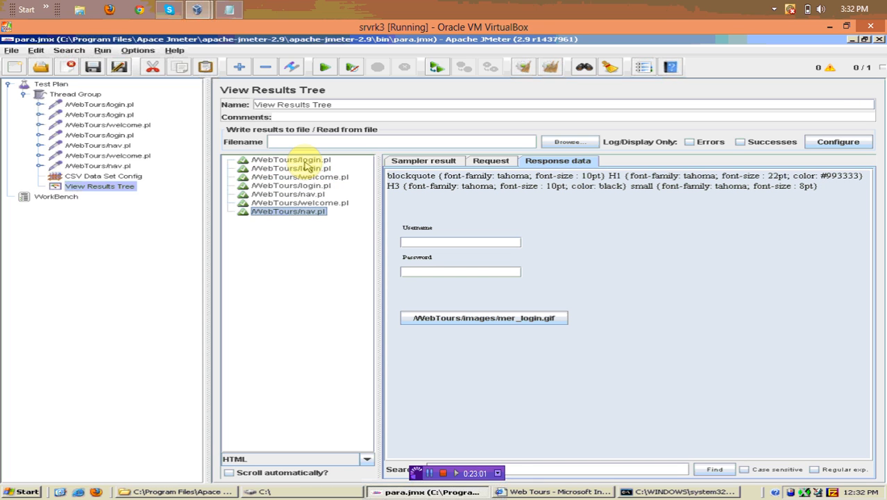
pyautogui.click(94, 97)
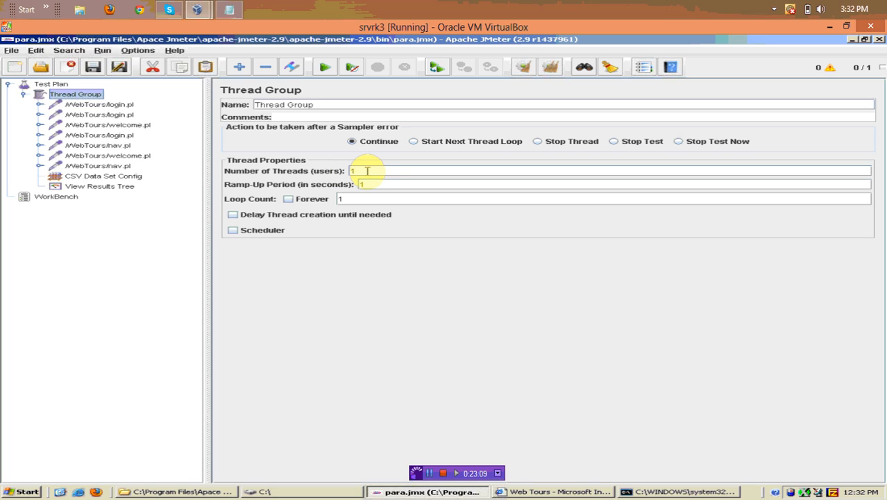
# Change Number of Threads to 5 and switch to the C:\ folder holding testdata.txt
pyautogui.click(367, 171)
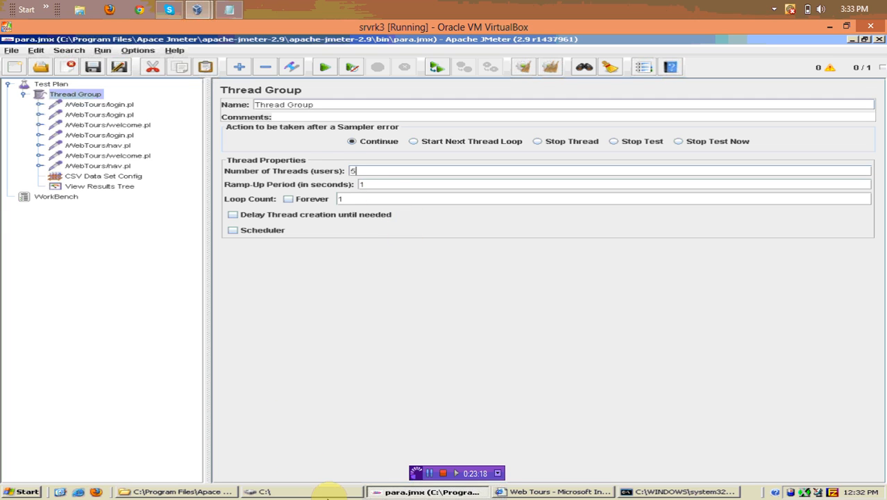
pyautogui.click(327, 492)
pyautogui.click(29, 210)
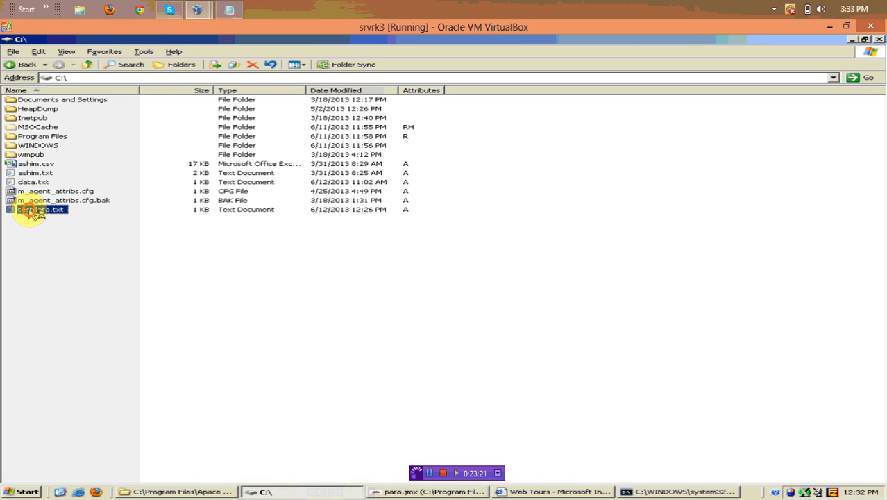
# Remove the q2,a2 row from testdata.txt and add rows q6,a6 and q7,a7
pyautogui.doubleClick(29, 210)
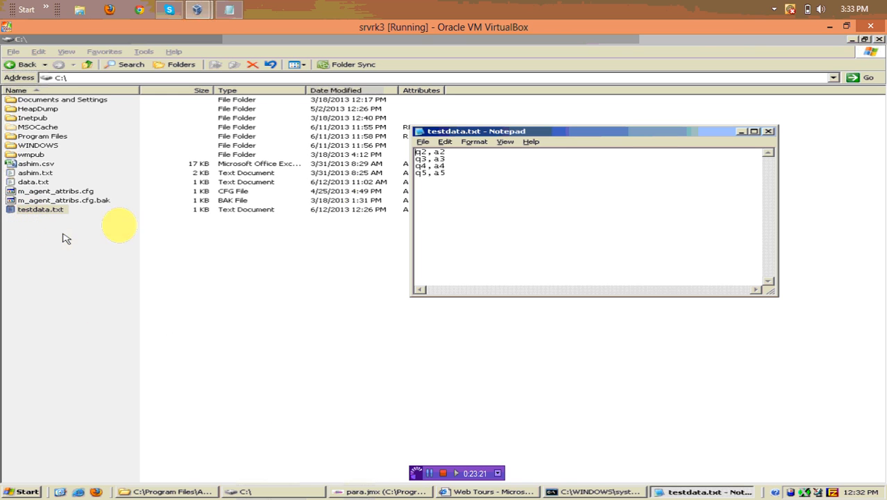
pyautogui.click(447, 152)
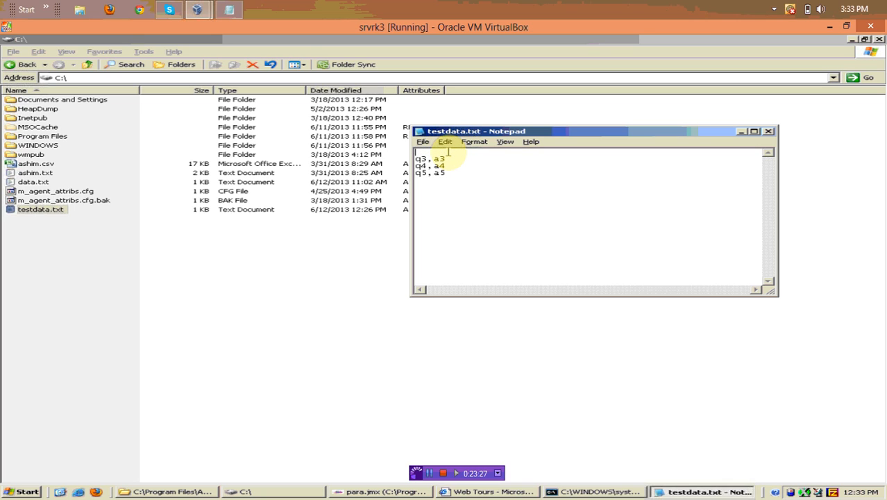
pyautogui.press('Delete')
pyautogui.click(457, 165)
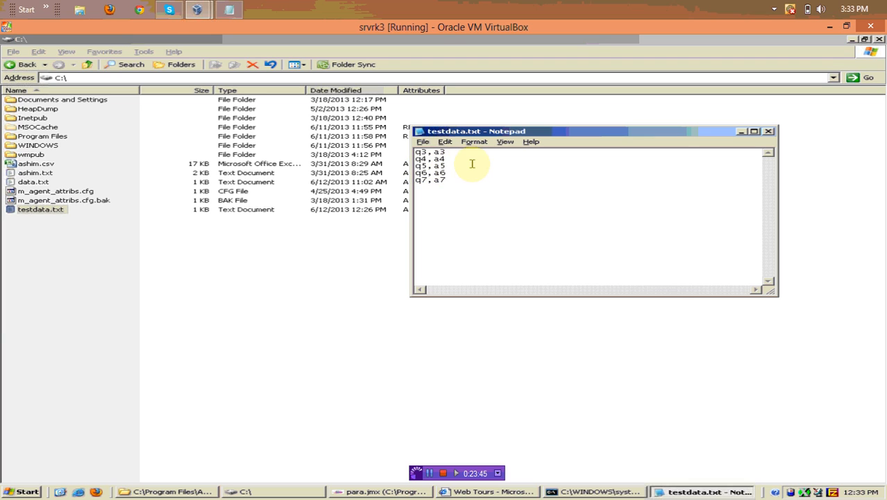
# Save testdata.txt, close Notepad and return to the JMeter test plan
pyautogui.click(423, 142)
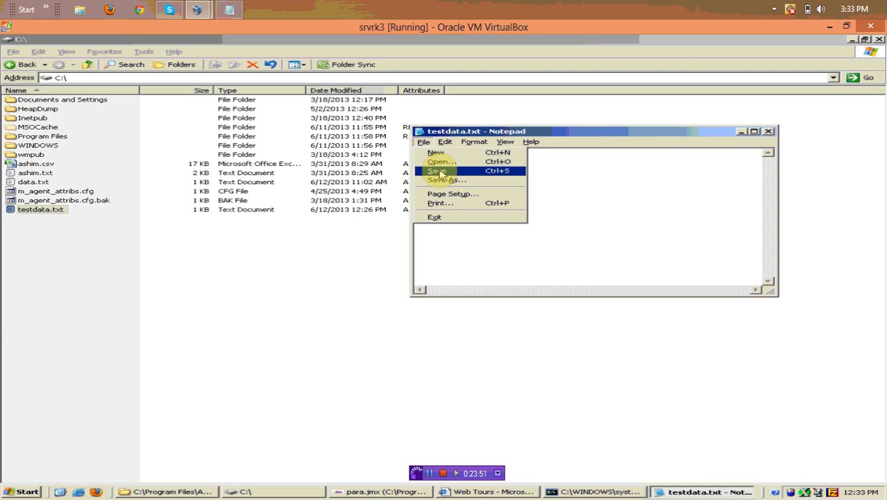
pyautogui.click(438, 171)
pyautogui.click(769, 131)
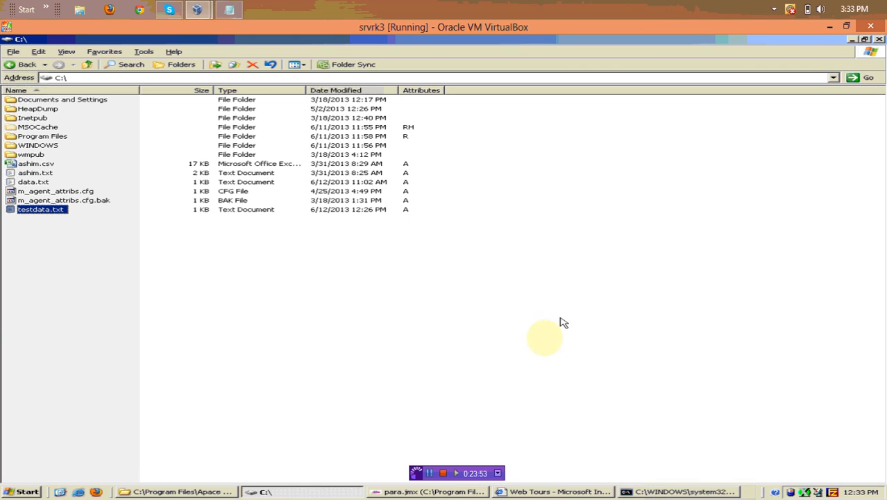
pyautogui.click(458, 490)
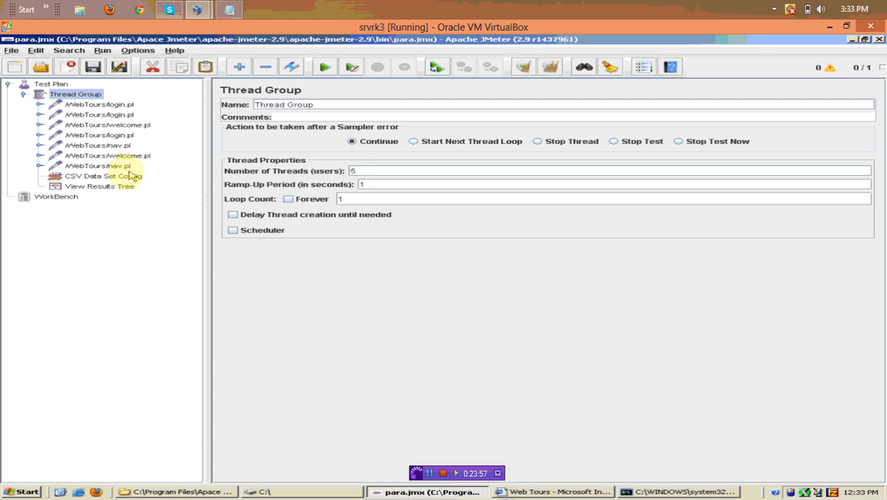
# Clear the View Results Tree and rerun the five-thread test
pyautogui.click(108, 189)
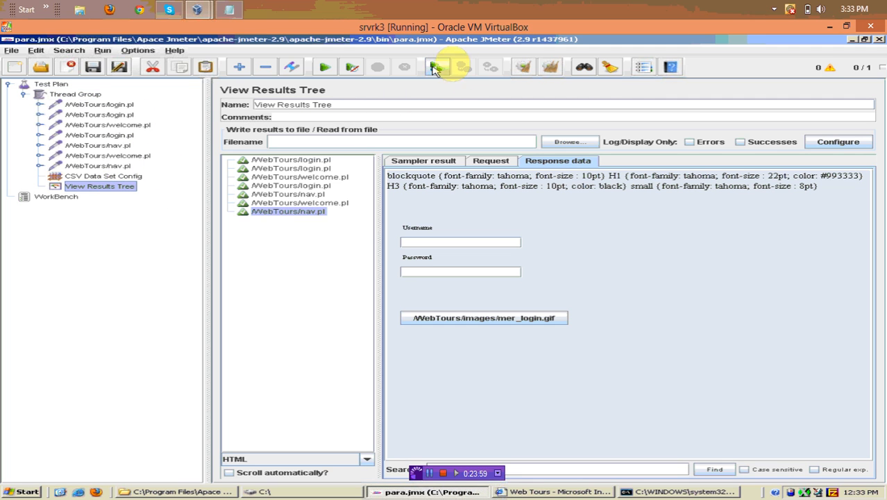
pyautogui.click(549, 66)
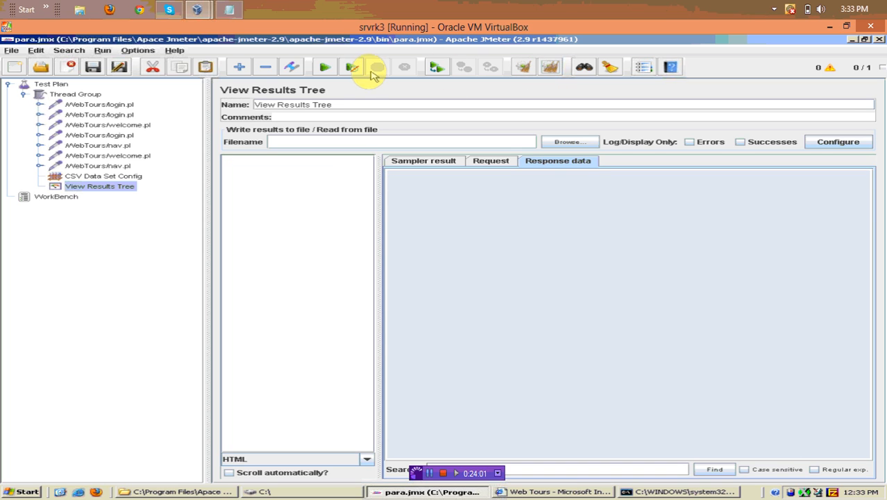
pyautogui.click(325, 67)
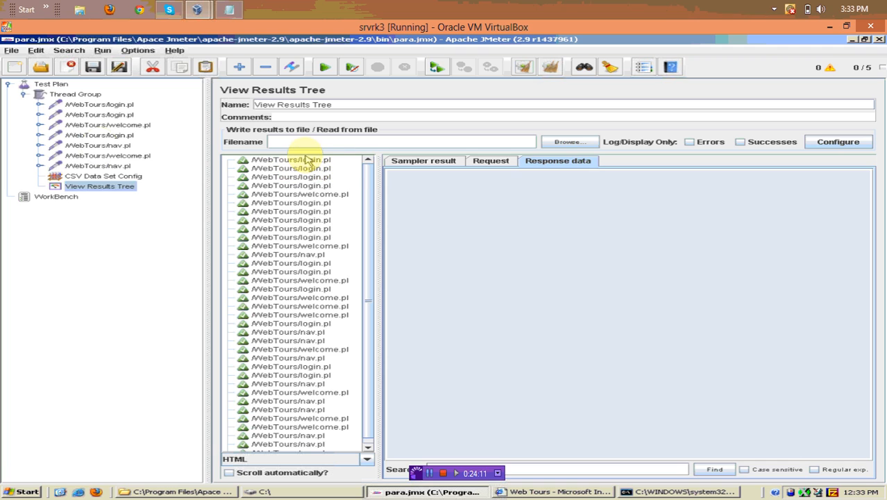
# Confirm on the Request tab that login.pl POSTs send CSV usernames like q5 and q7
pyautogui.click(305, 160)
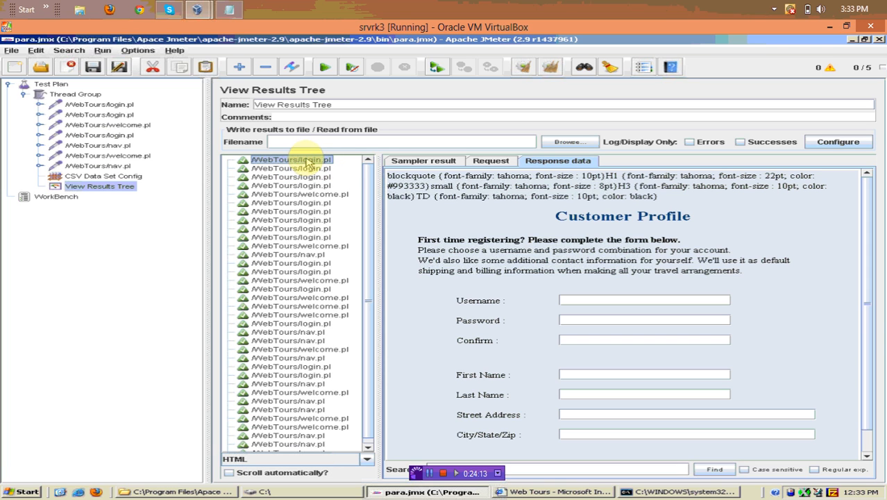
pyautogui.press('Down')
pyautogui.press('Down')
pyautogui.press('Down')
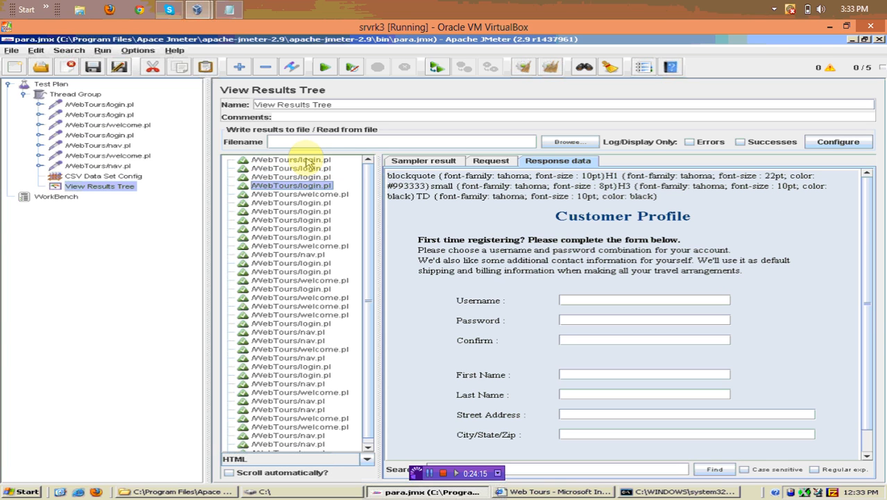
pyautogui.press('Down')
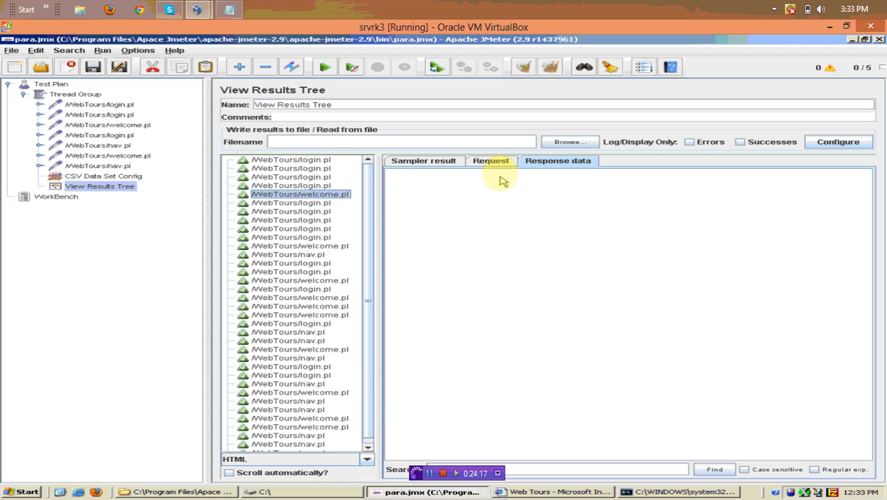
pyautogui.click(493, 162)
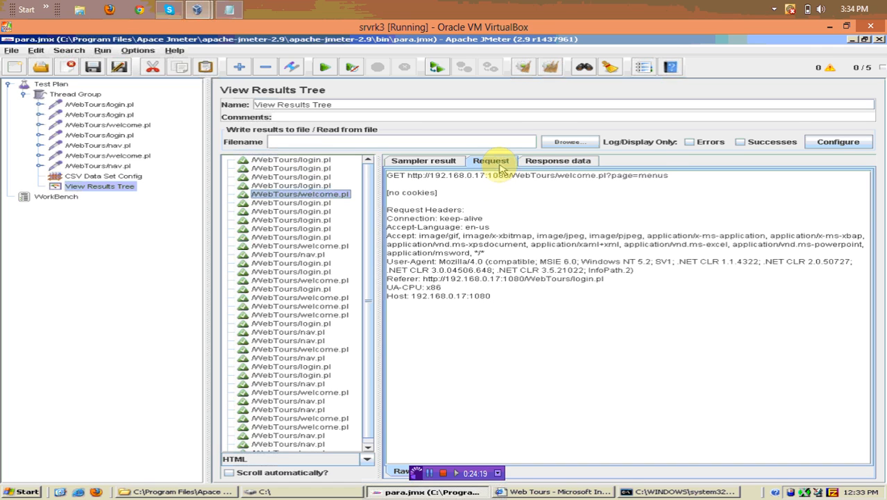
pyautogui.press('Down')
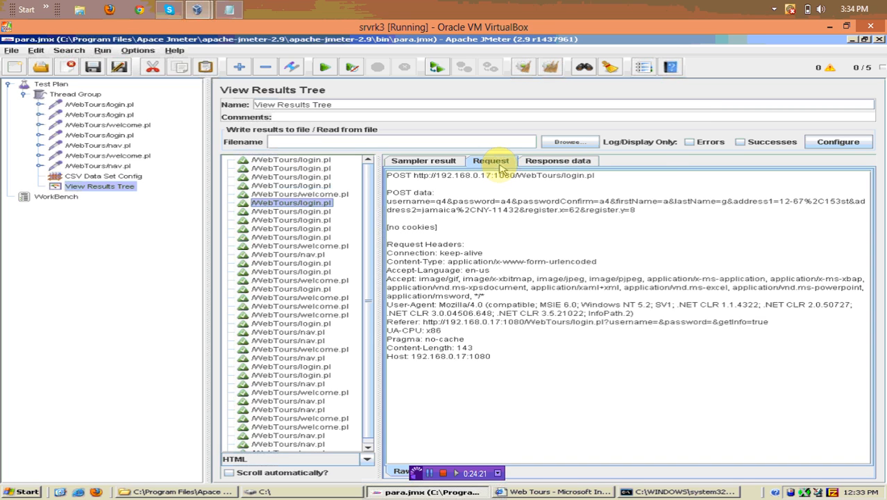
pyautogui.press('Down')
pyautogui.press('Down')
pyautogui.press('Down')
pyautogui.press('Down')
pyautogui.press('Down')
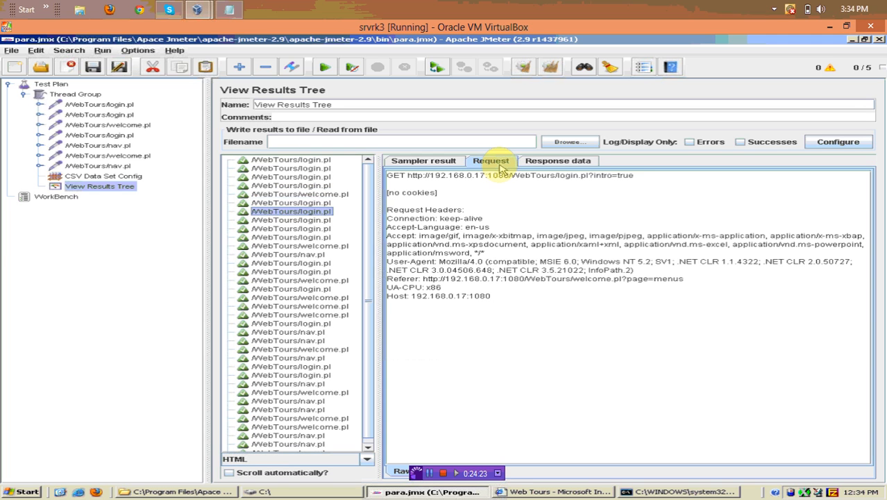
pyautogui.press('Up')
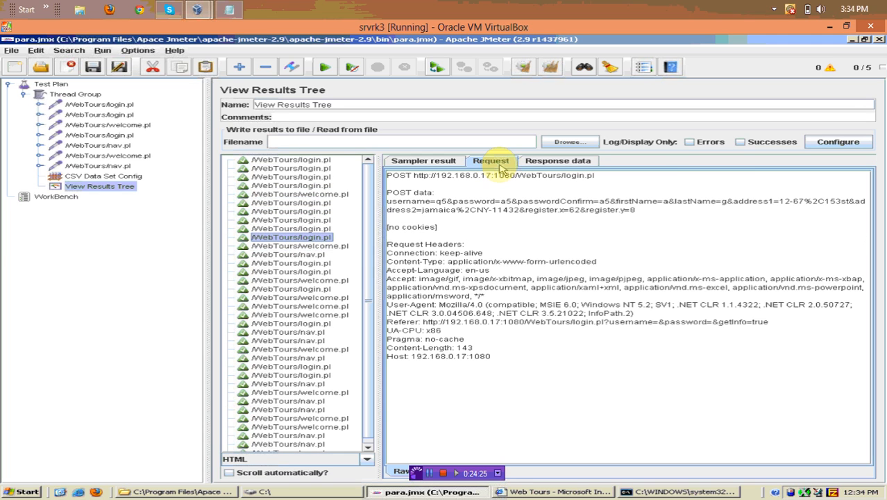
pyautogui.press('Down')
pyautogui.press('Down')
pyautogui.press('Down')
pyautogui.press('Down')
pyautogui.press('Down')
pyautogui.press('Down')
pyautogui.press('Down')
pyautogui.press('Down')
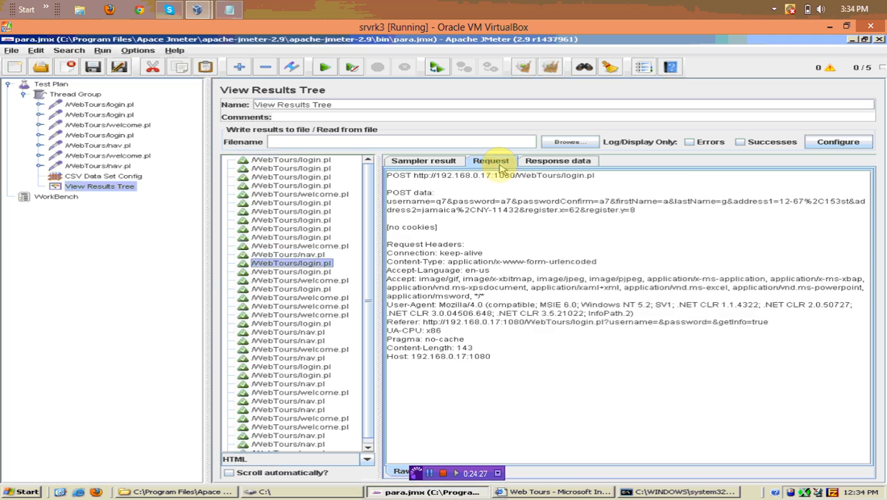
pyautogui.press('Down')
pyautogui.press('Down')
pyautogui.press('Down')
pyautogui.press('Down')
pyautogui.press('Down')
pyautogui.press('Down')
pyautogui.press('Down')
pyautogui.press('Down')
pyautogui.press('Down')
pyautogui.press('Down')
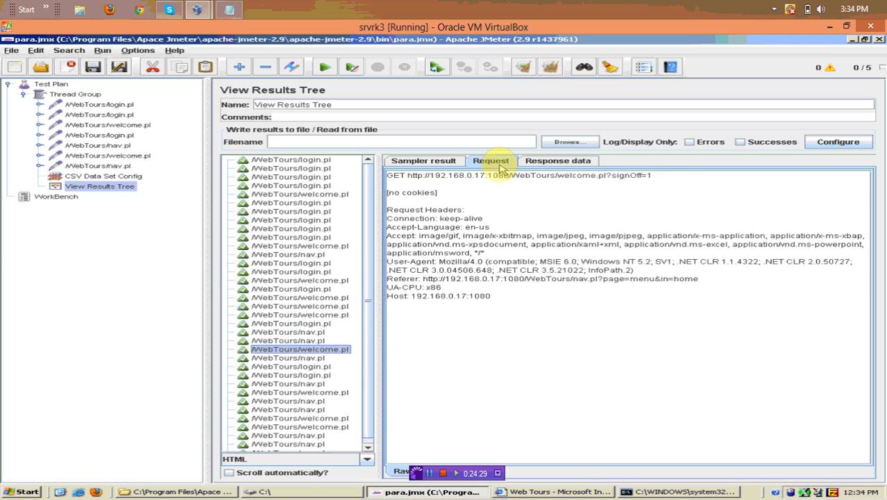
pyautogui.press('Down')
pyautogui.press('Down')
pyautogui.press('Down')
pyautogui.press('Down')
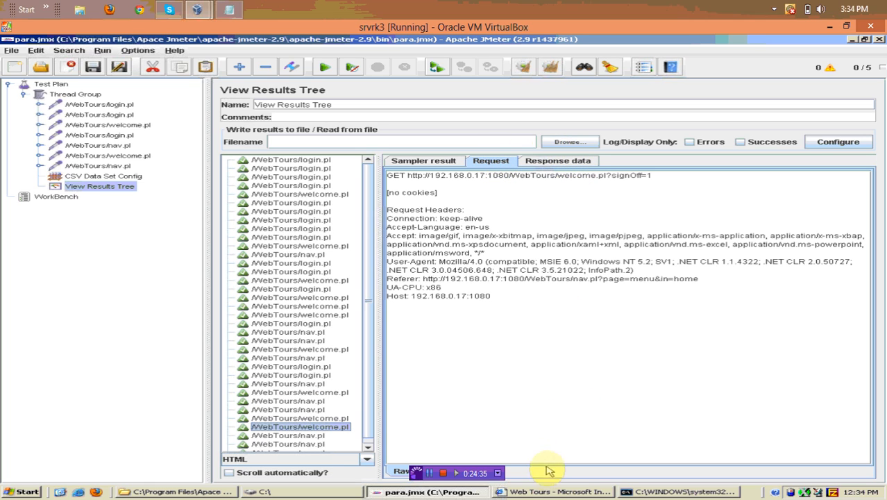
pyautogui.click(555, 492)
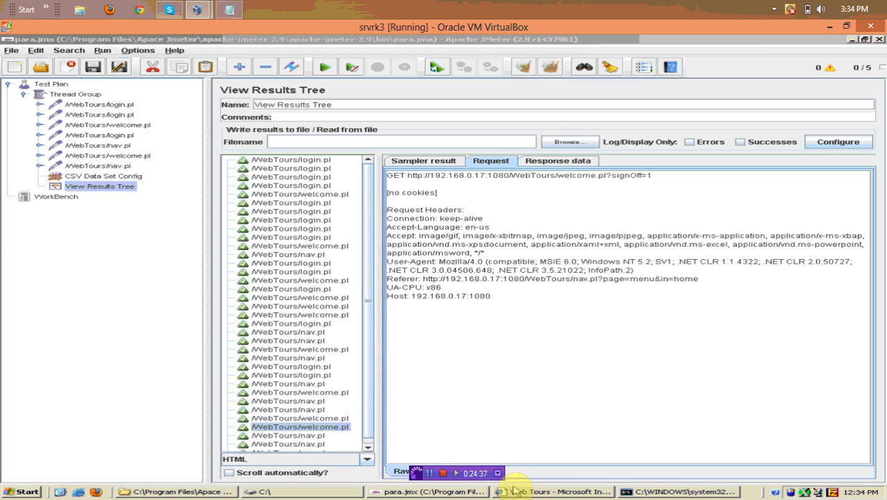
pyautogui.click(548, 491)
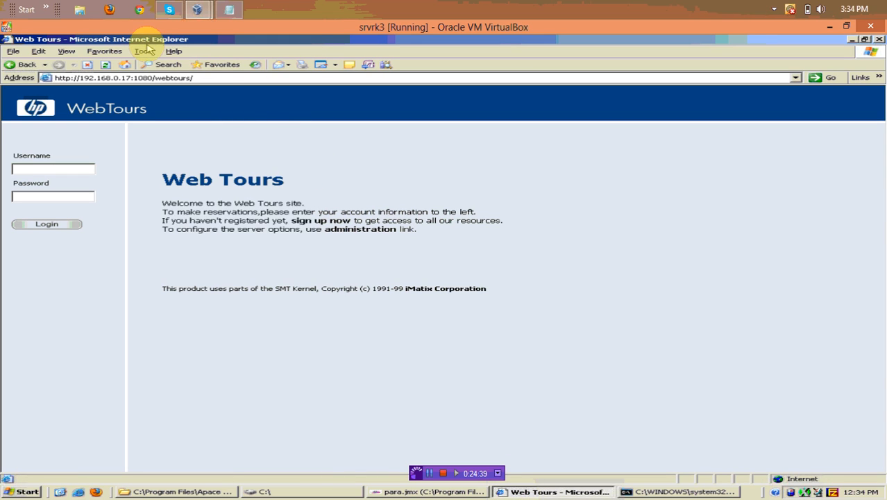
# Turn on Automatically detect settings and stop using the localhost:8080 proxy in LAN Settings
pyautogui.click(145, 52)
pyautogui.click(188, 127)
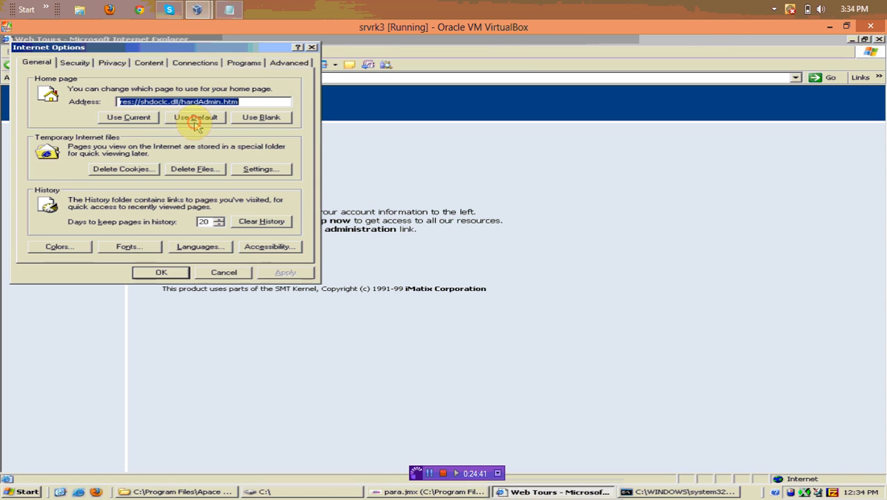
pyautogui.click(199, 61)
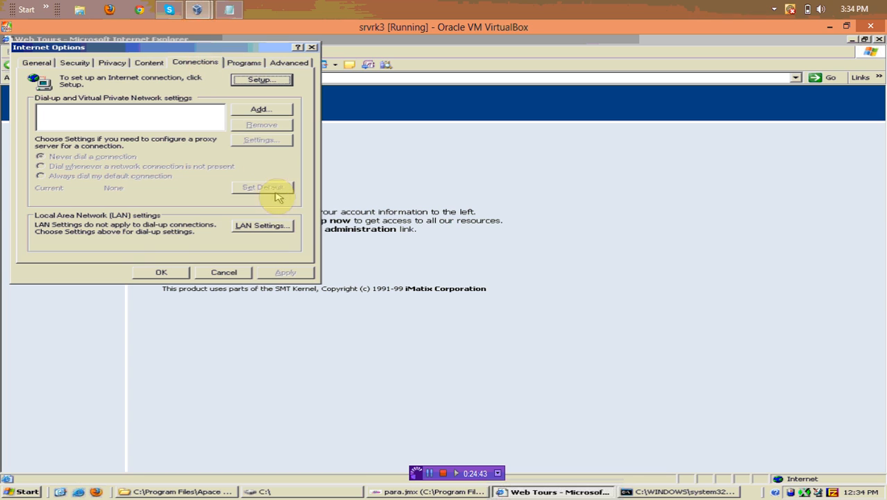
pyautogui.click(282, 224)
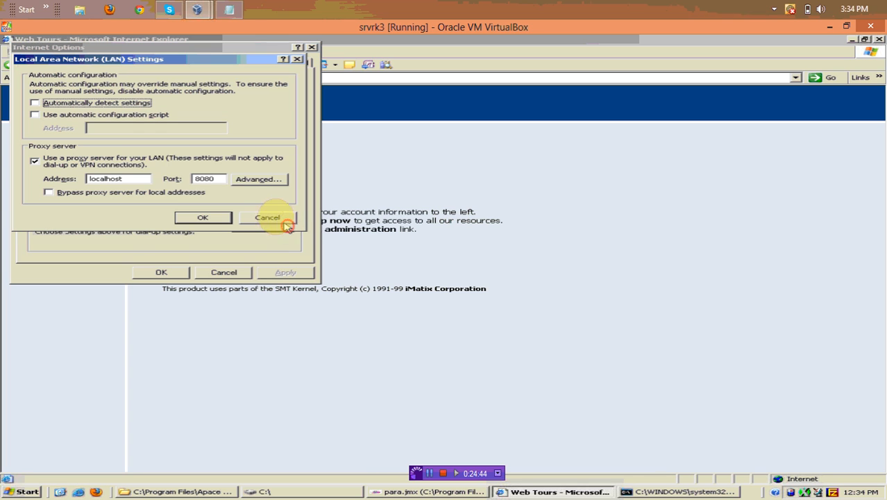
pyautogui.click(90, 102)
pyautogui.click(58, 160)
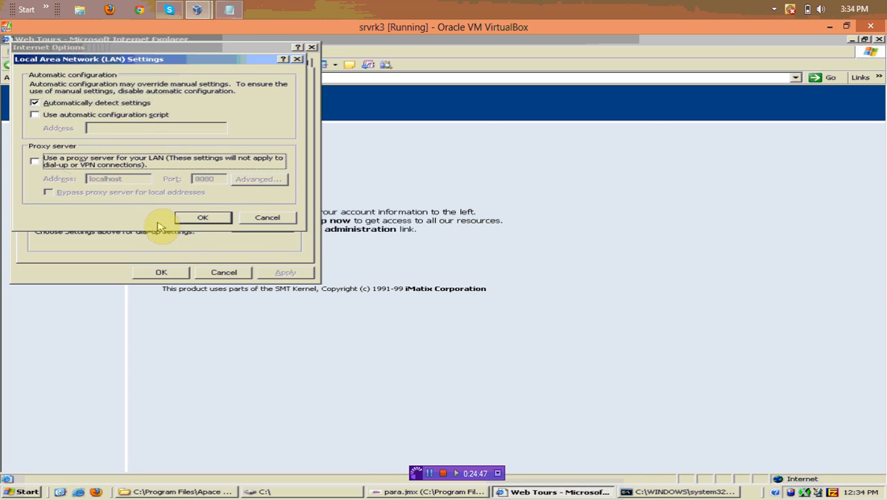
pyautogui.click(199, 218)
pyautogui.click(162, 271)
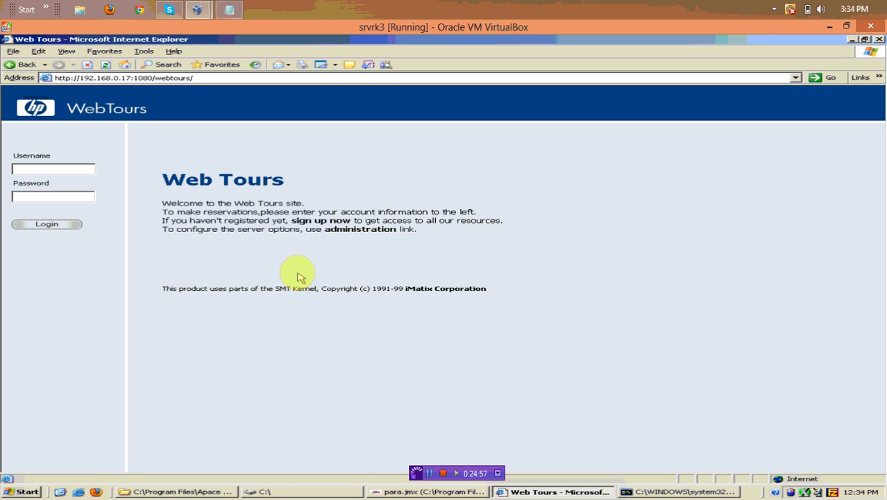
# Attempt a Web Tours login as q7, then reload the home page with Go
pyautogui.click(79, 170)
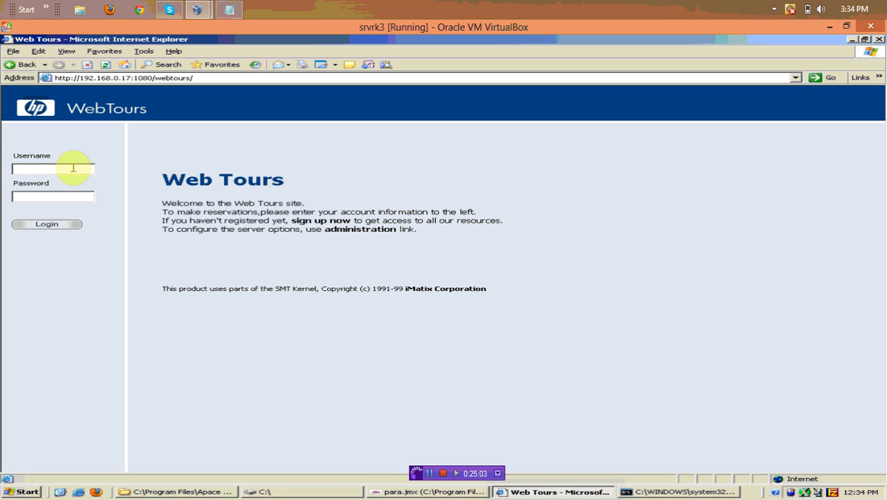
pyautogui.click(73, 168)
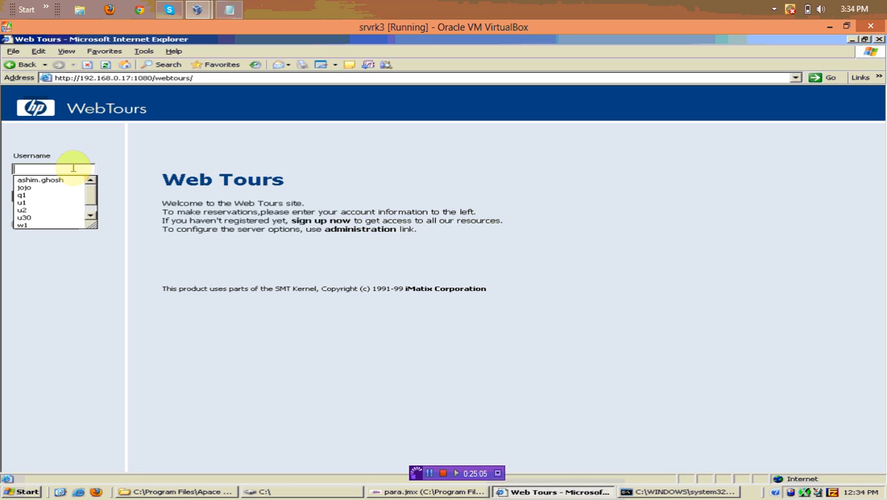
pyautogui.write('q7')
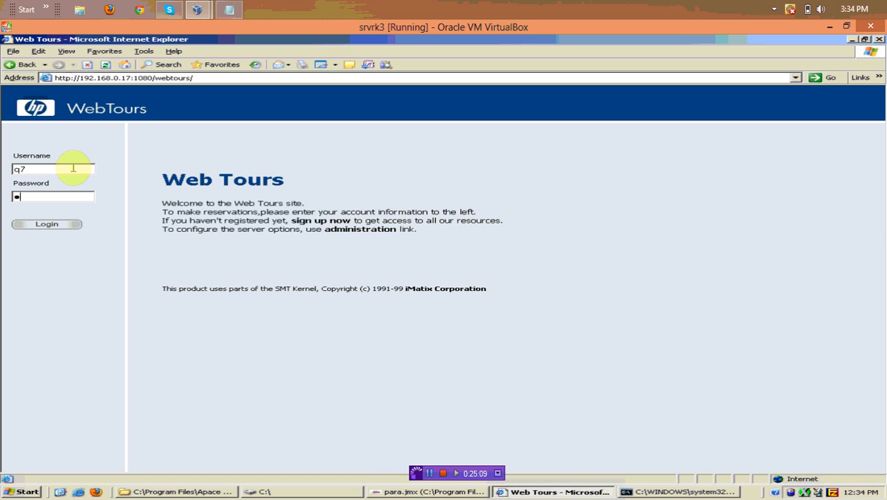
pyautogui.click(74, 225)
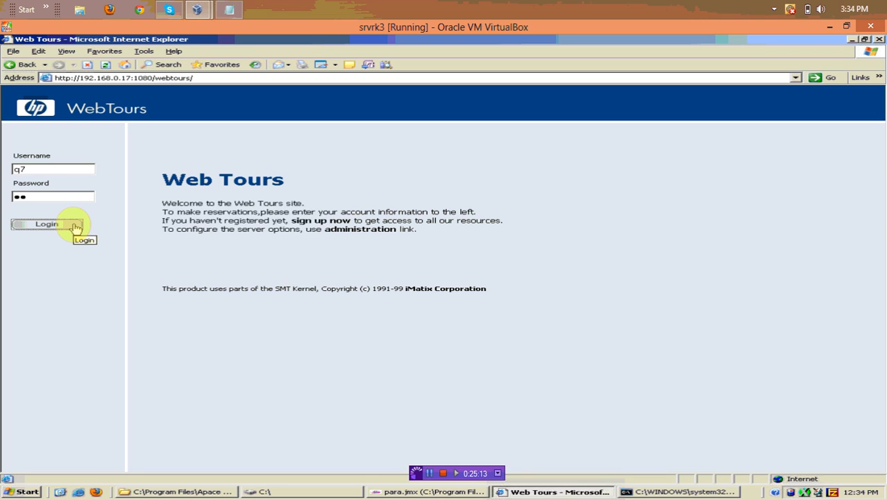
pyautogui.click(75, 227)
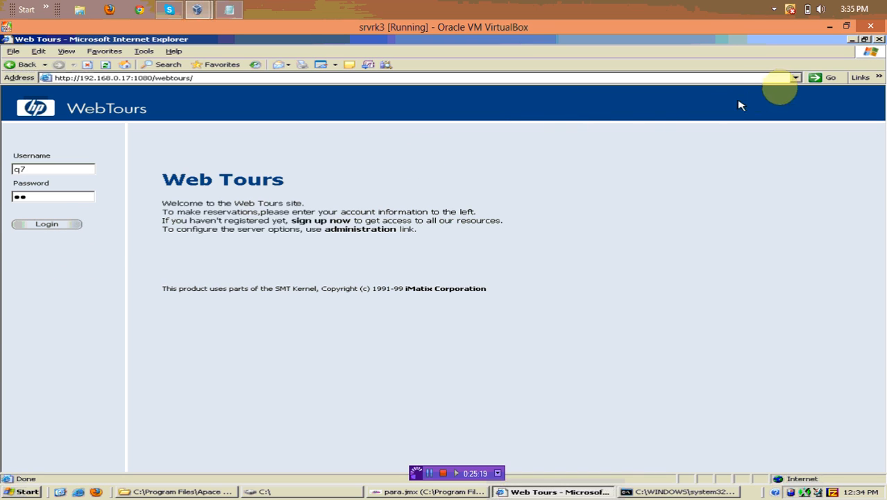
pyautogui.click(828, 78)
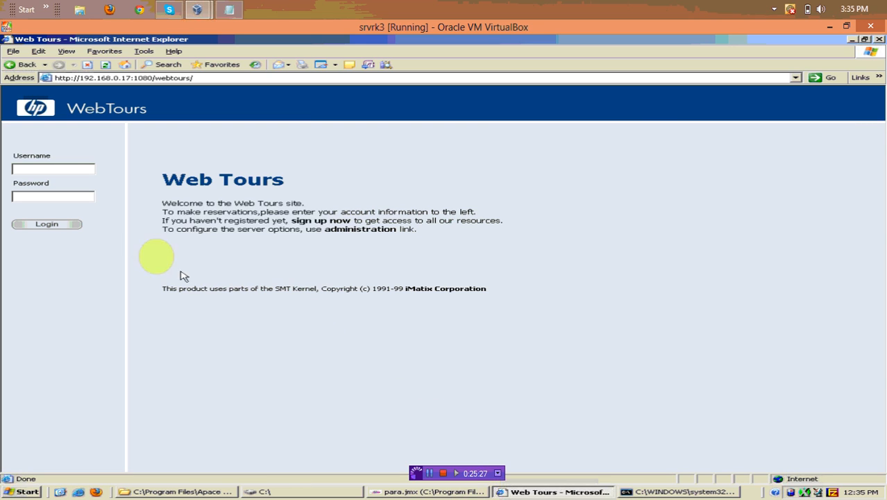
# Log in as q7 with its password, check the welcome page, and sign off
pyautogui.click(71, 169)
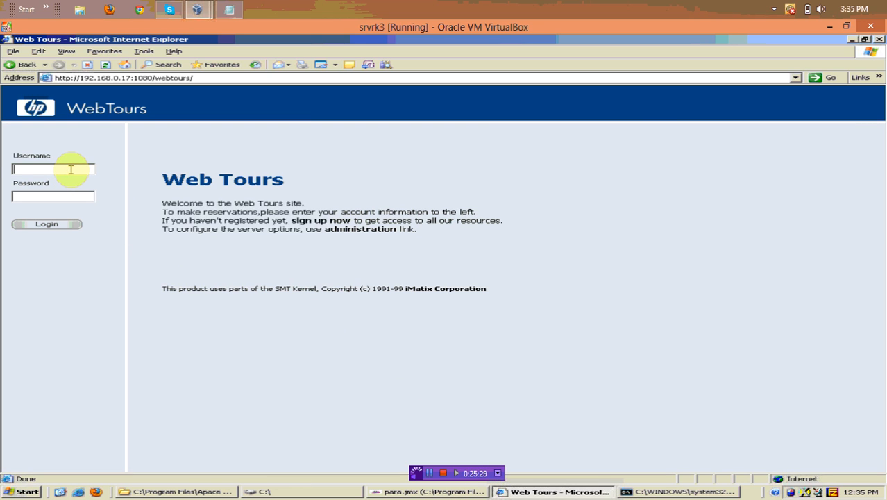
pyautogui.write('q7q7')
pyautogui.click(72, 223)
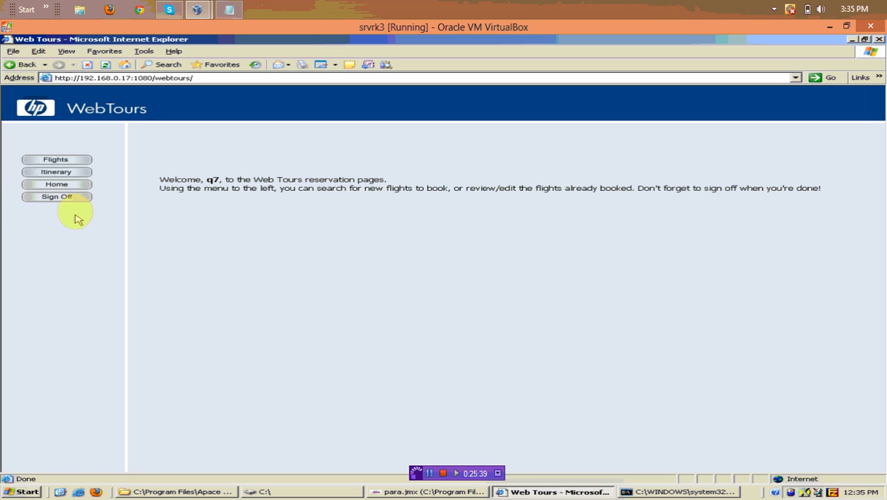
pyautogui.click(76, 197)
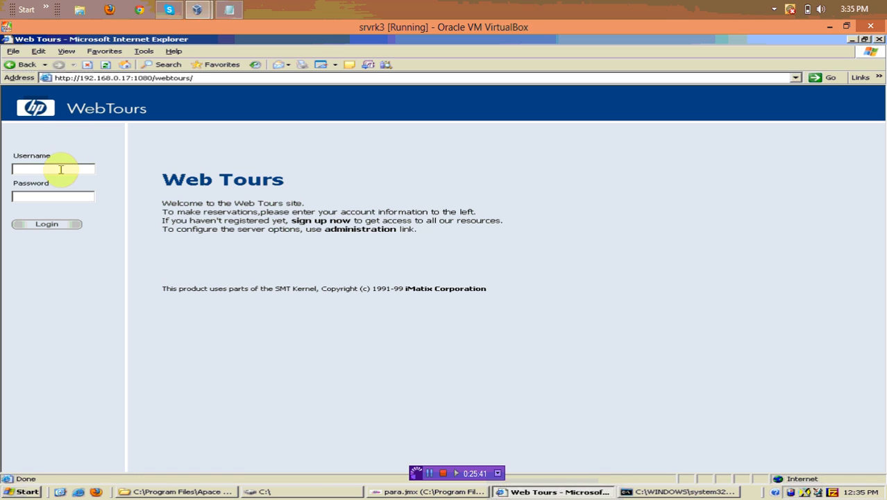
# Try logging in as q9 with a password, producing the Incorrect Password error
pyautogui.click(61, 170)
pyautogui.write('q9')
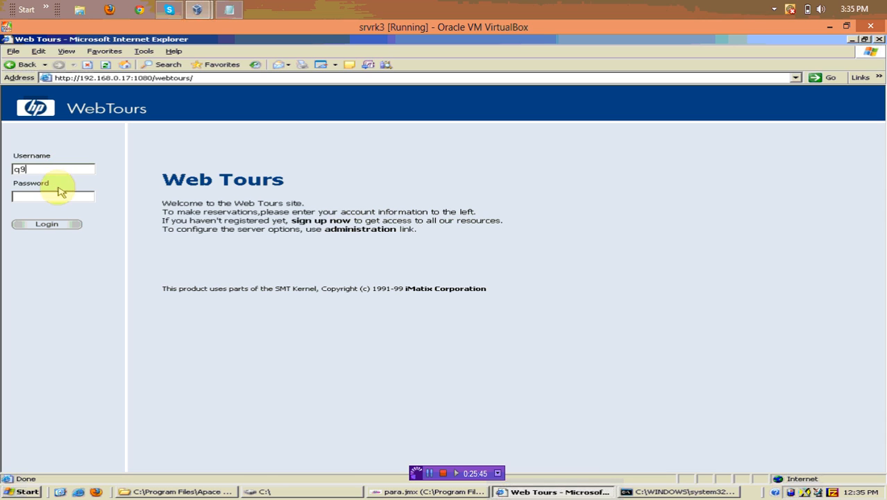
pyautogui.click(59, 196)
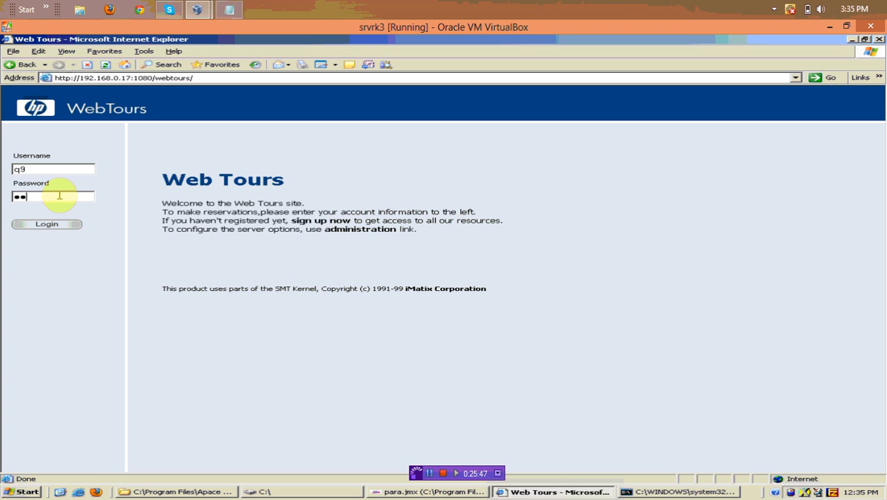
pyautogui.click(49, 224)
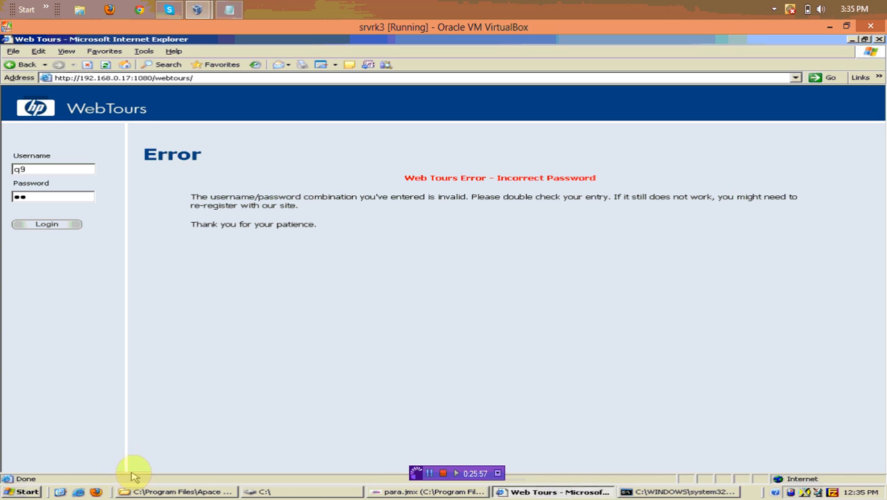
# Review testdata.txt's user and password rows from C:\, then return to the para.jmx test plan
pyautogui.click(212, 491)
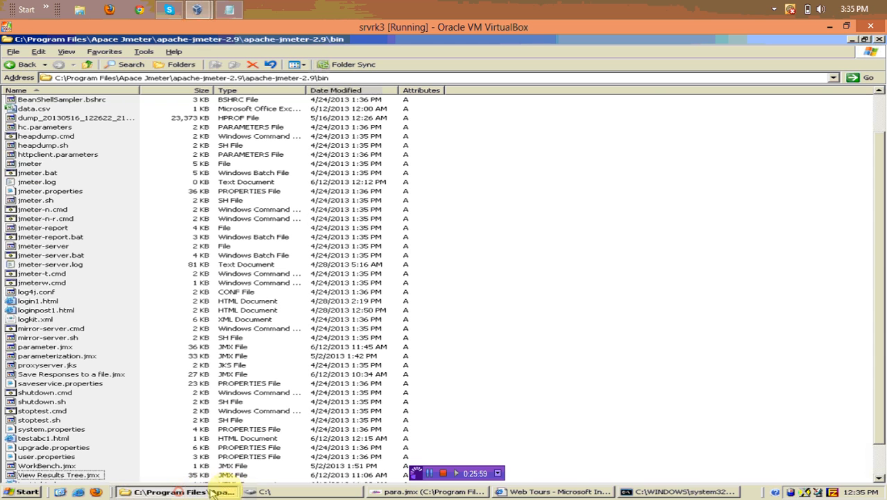
pyautogui.click(258, 490)
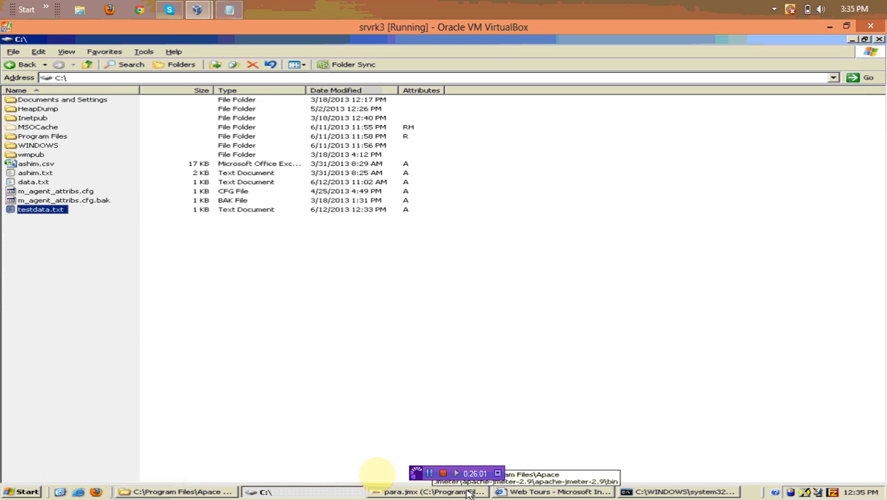
pyautogui.doubleClick(46, 210)
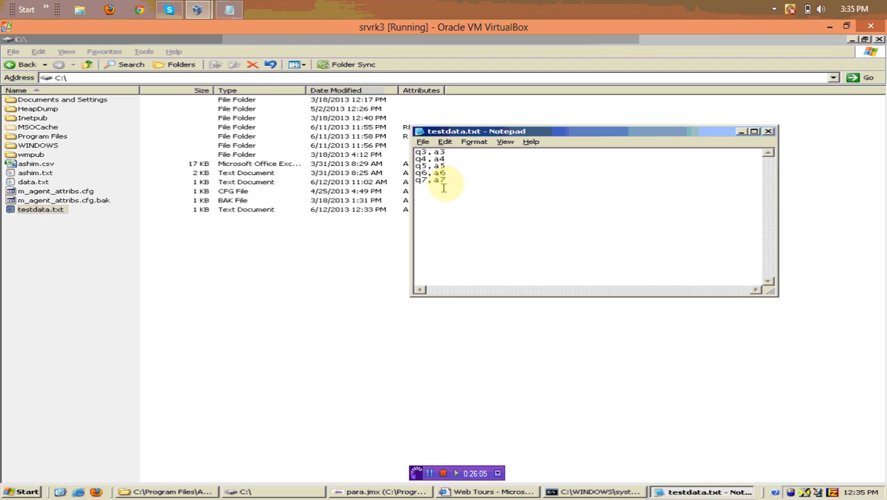
pyautogui.click(767, 132)
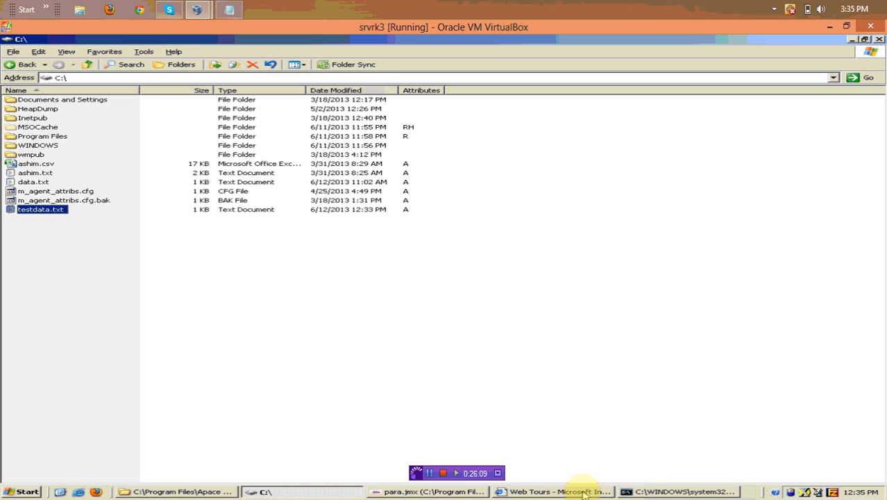
pyautogui.click(585, 491)
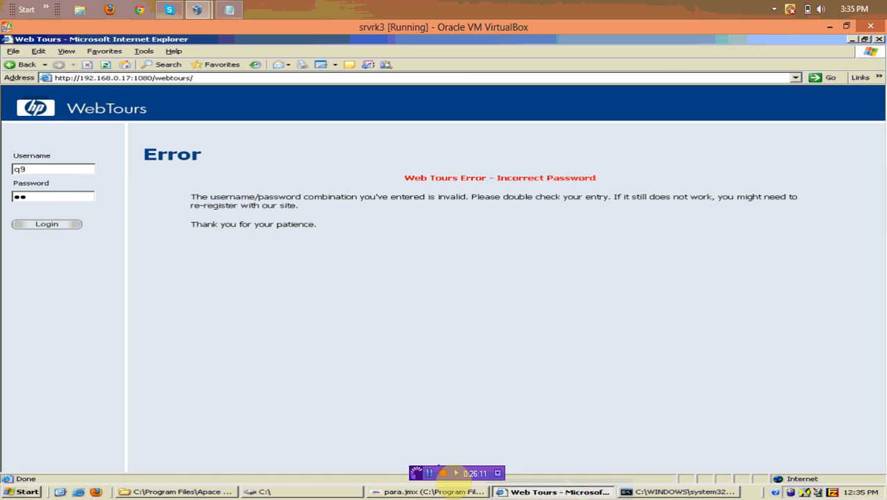
pyautogui.click(427, 493)
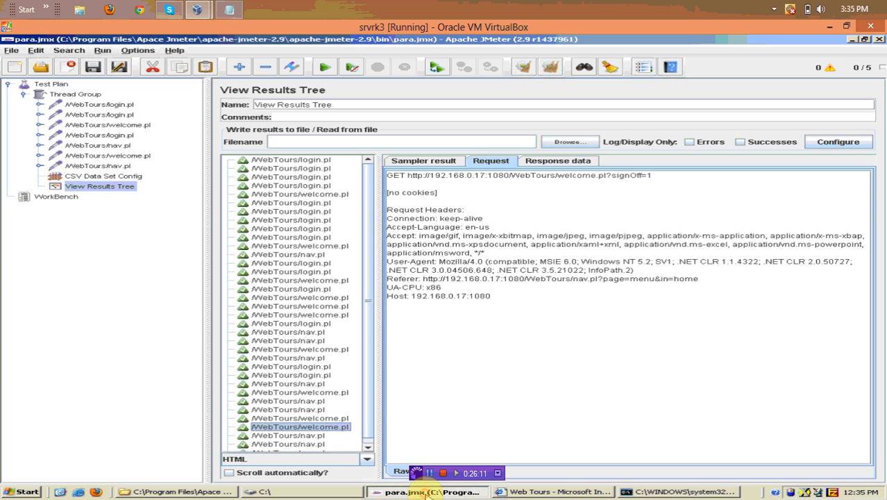
pyautogui.click(81, 94)
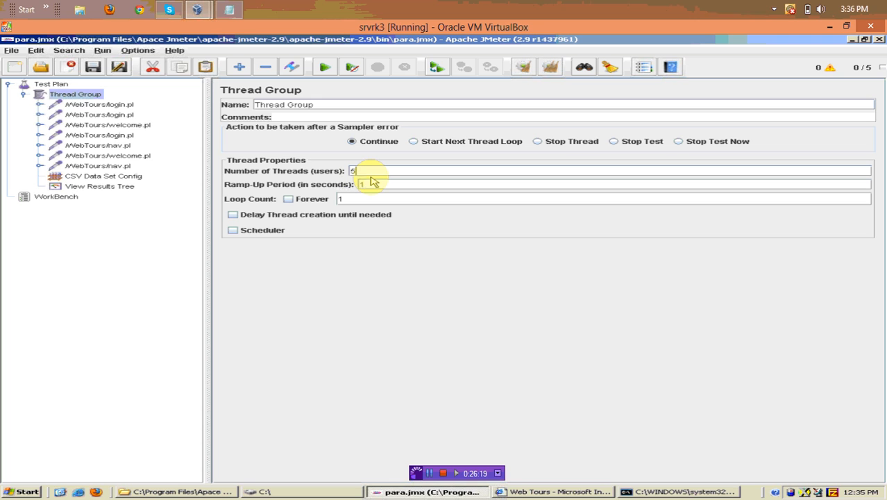
pyautogui.click(136, 177)
pyautogui.click(136, 185)
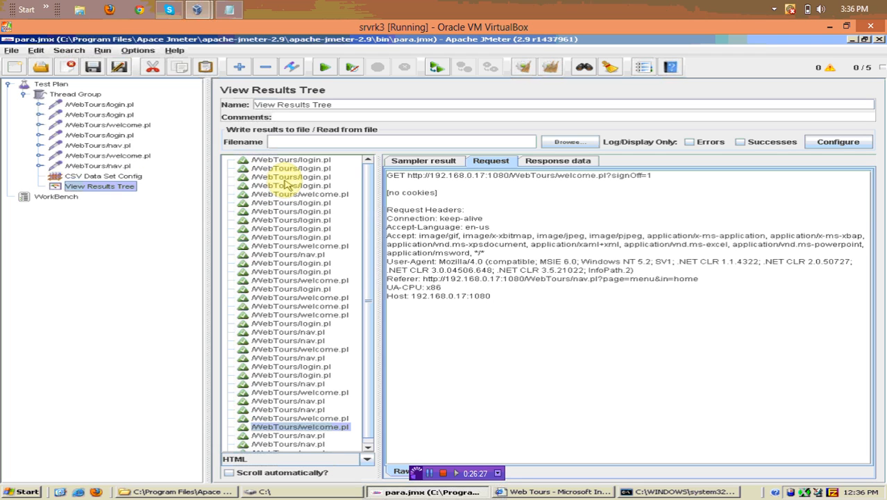
pyautogui.click(69, 176)
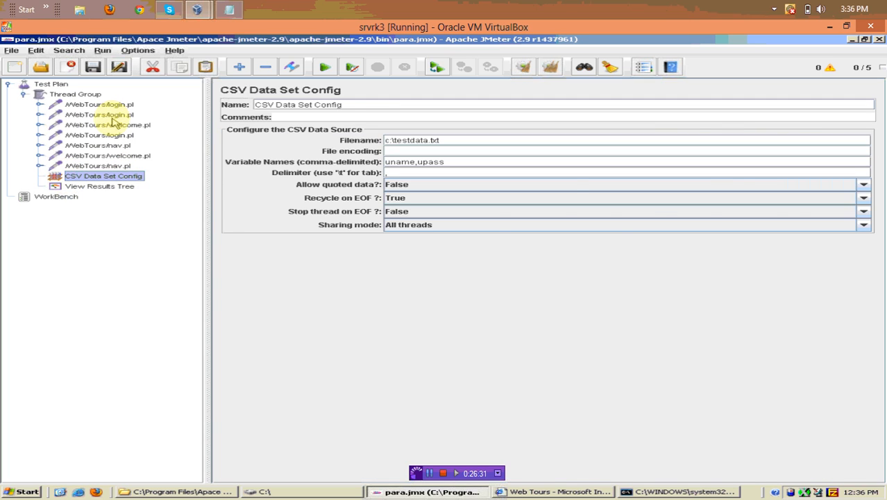
pyautogui.click(110, 115)
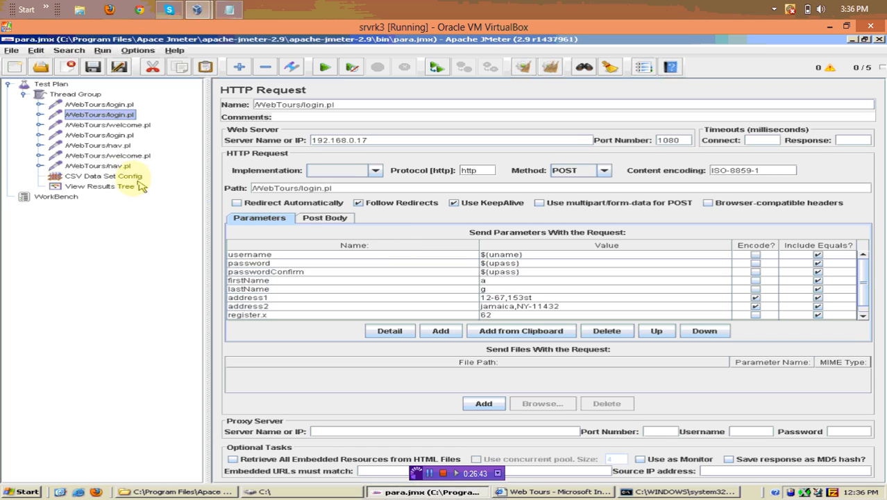
pyautogui.click(116, 176)
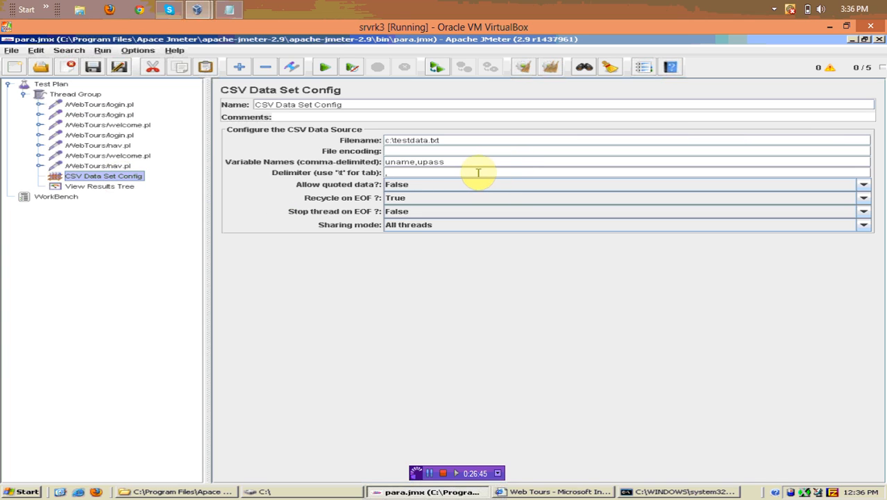
pyautogui.doubleClick(422, 162)
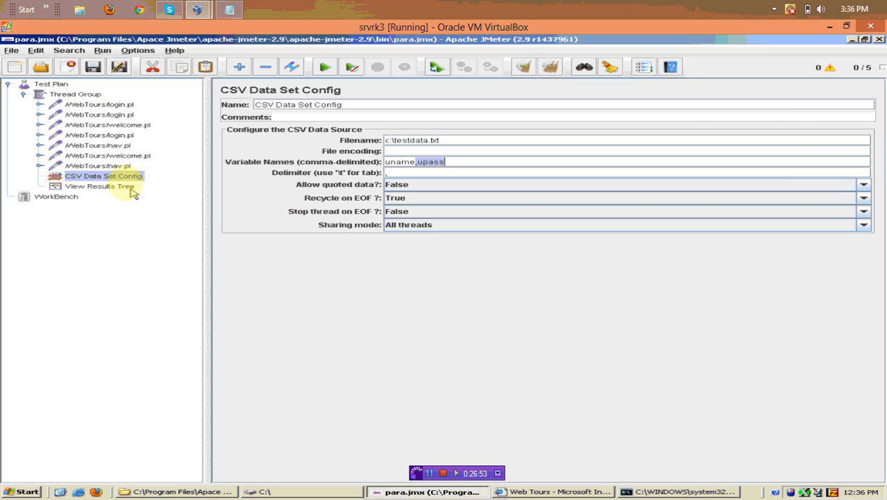
pyautogui.click(112, 125)
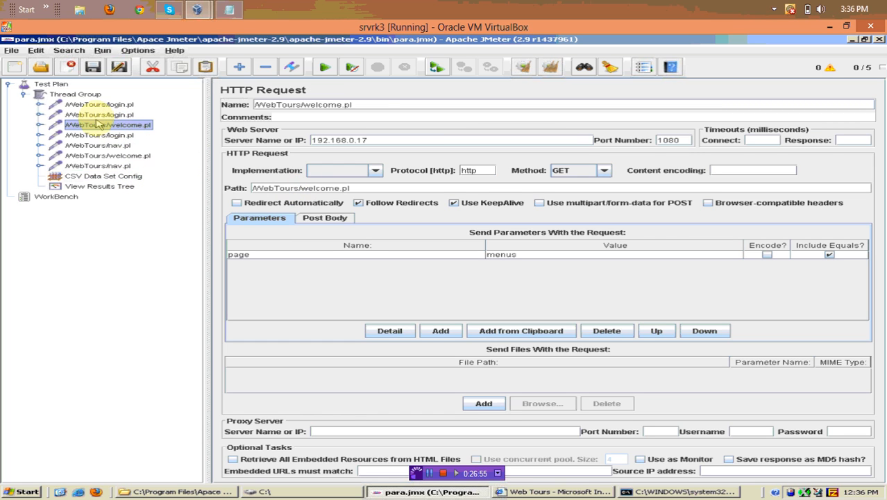
pyautogui.click(100, 115)
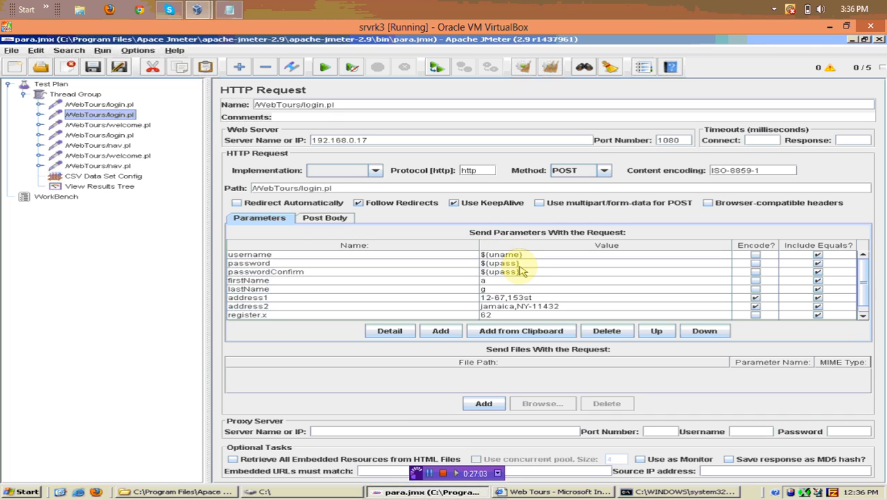
pyautogui.click(120, 188)
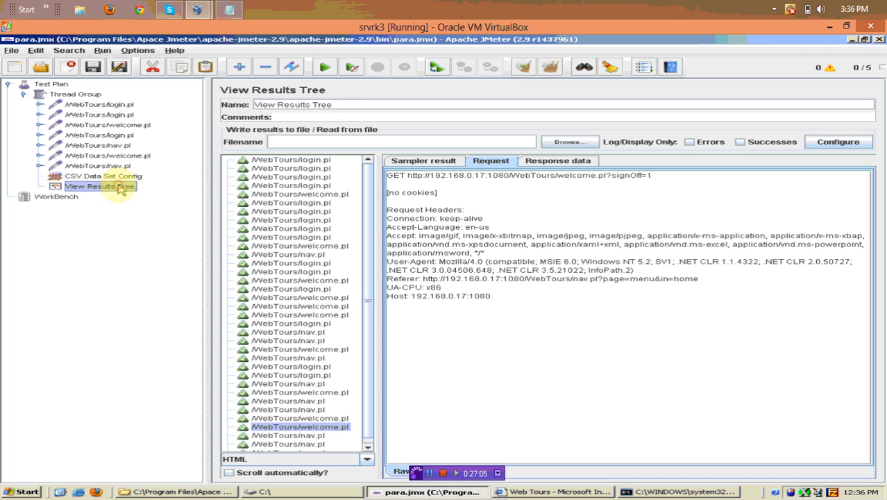